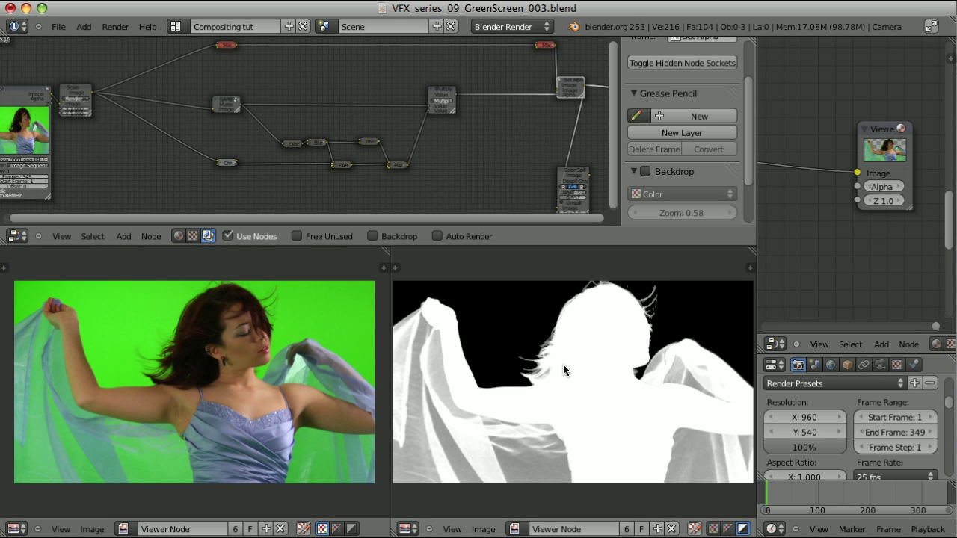
Preview the Chroma Key, the garbage matte group and the Multiply output in the viewer, and look inside the group
{"action": "scroll", "coordinate": [202, 186], "scroll_direction": "up", "scroll_amount": 2}
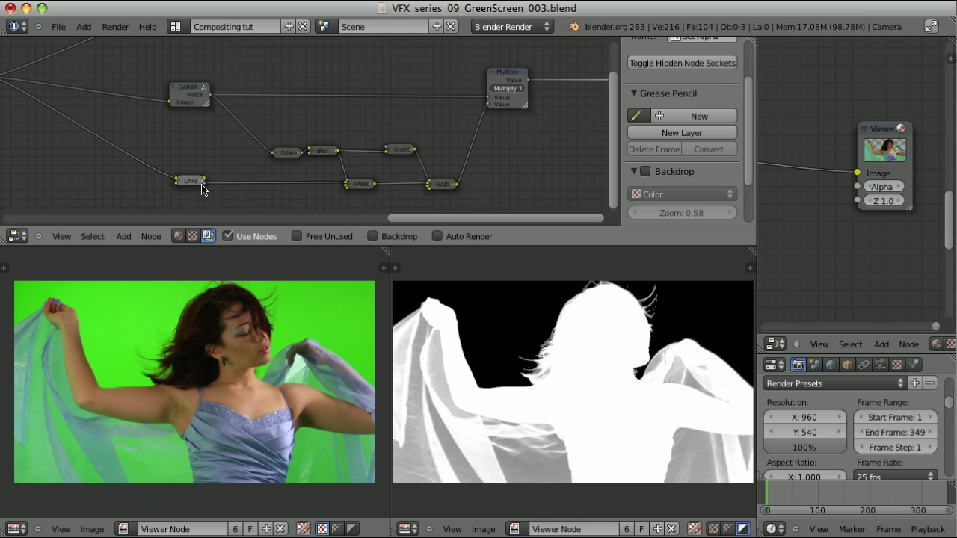
{"action": "left_click", "coordinate": [196, 182], "text": "ctrl+shift"}
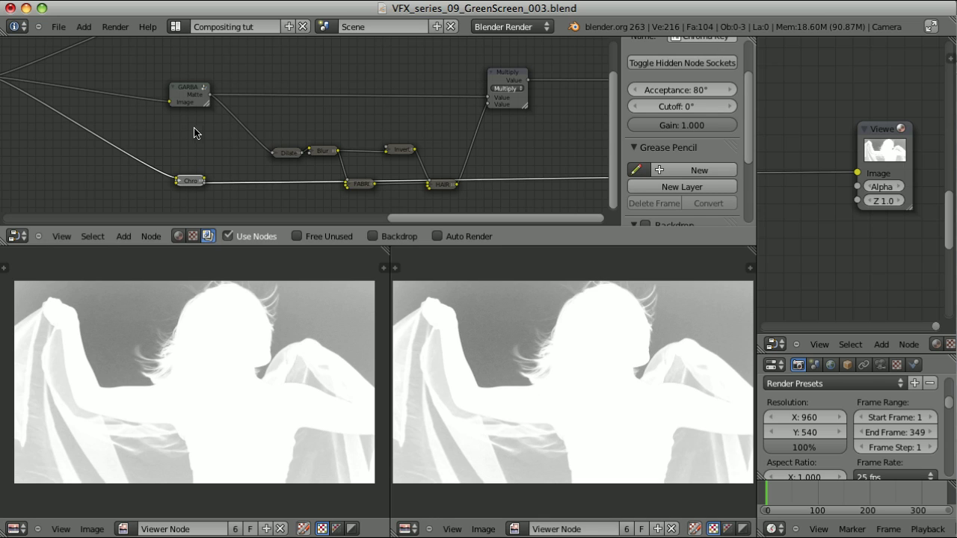
{"action": "left_click", "coordinate": [196, 94], "text": "ctrl+shift"}
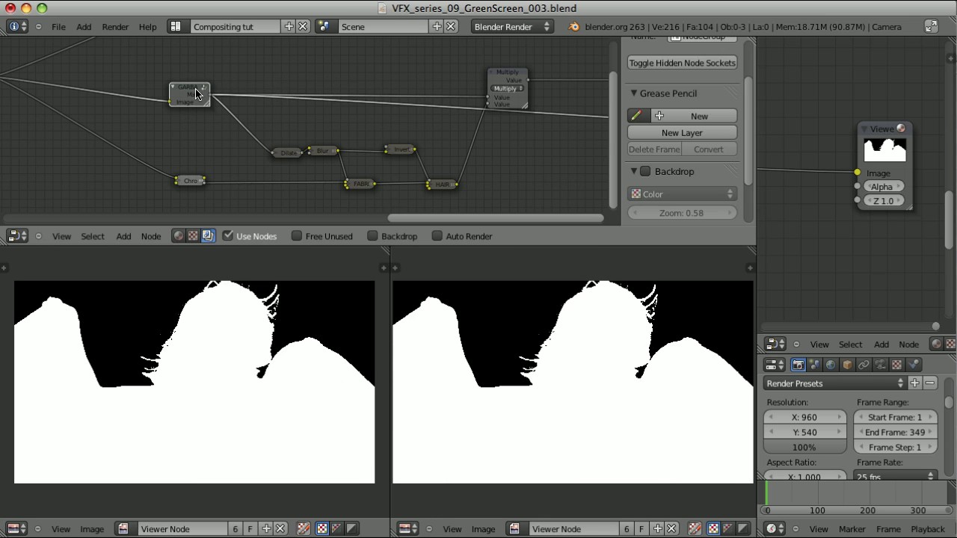
{"action": "key", "text": "Tab"}
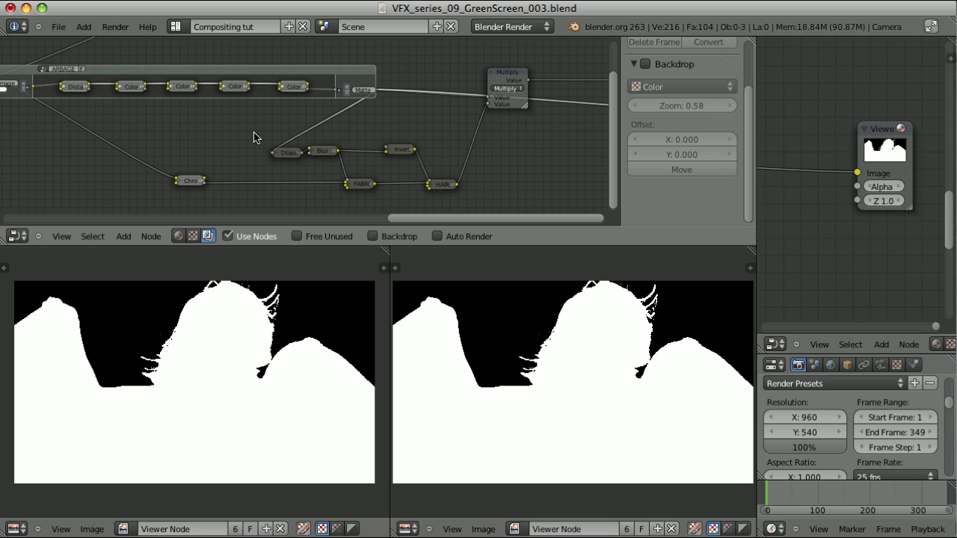
{"action": "key", "text": "Tab"}
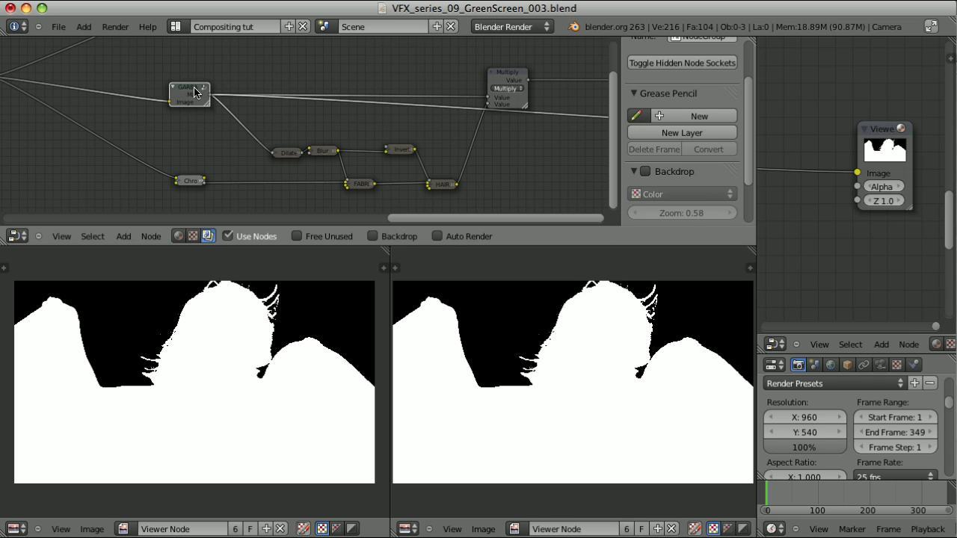
{"action": "left_click", "coordinate": [188, 181], "text": "ctrl+shift"}
{"action": "left_click", "coordinate": [512, 77], "text": "ctrl+shift"}
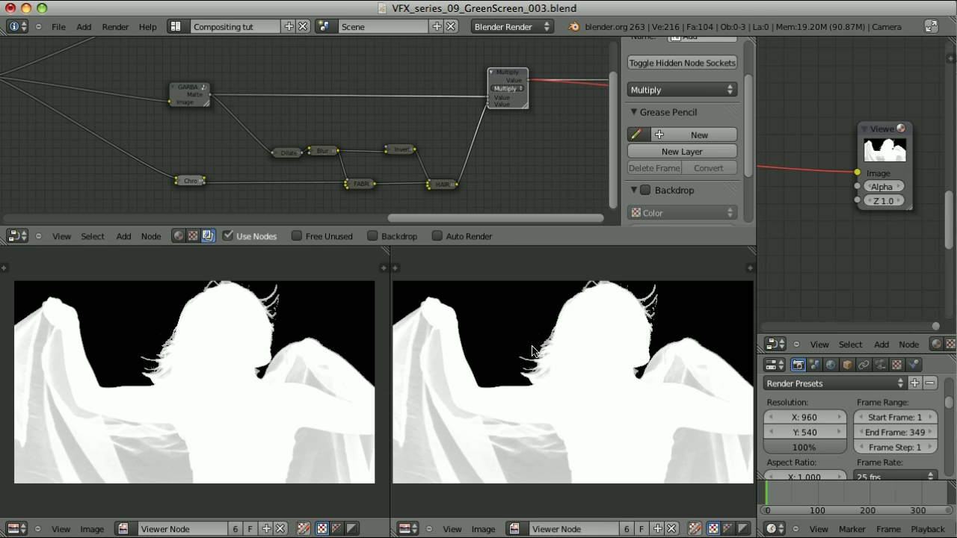
Review the Chroma Key, Dilate/Erode and Blur settings, and preview the Blur and FABRIC curves outputs
{"action": "left_click", "coordinate": [193, 181]}
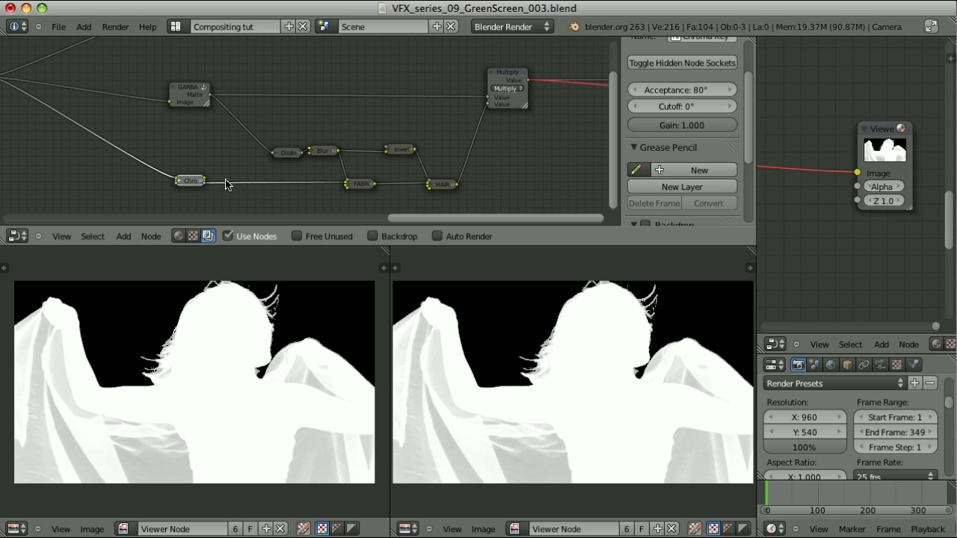
{"action": "left_click", "coordinate": [358, 186]}
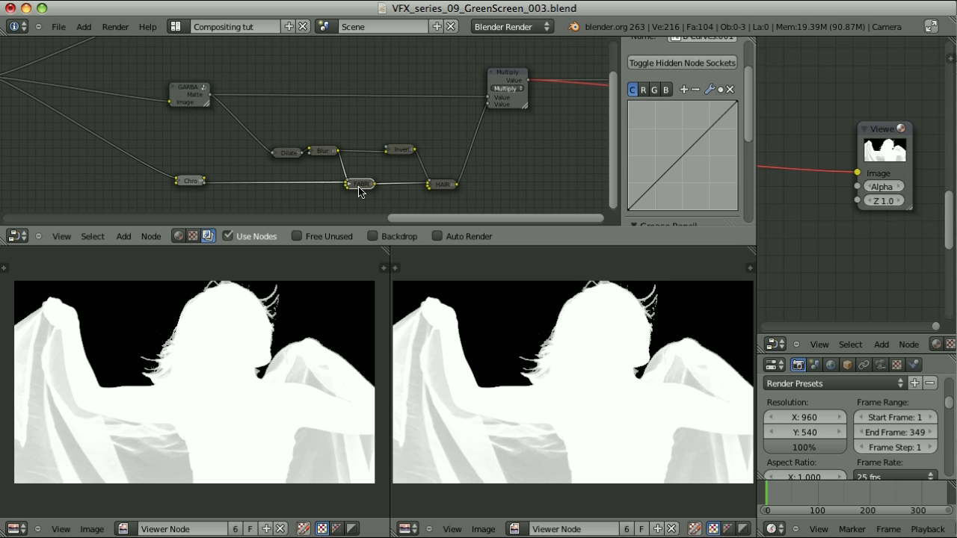
{"action": "left_click", "coordinate": [320, 154], "text": "ctrl+shift"}
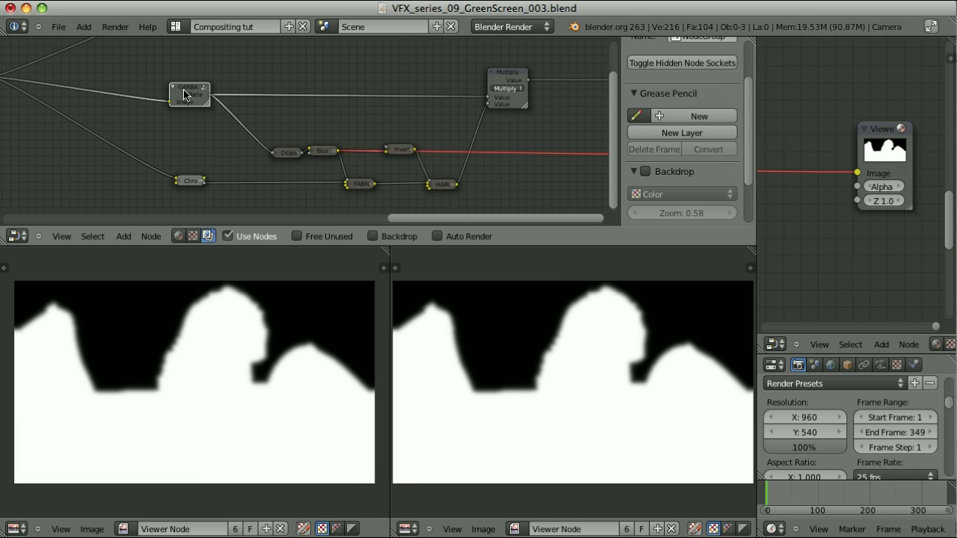
{"action": "left_click", "coordinate": [290, 155]}
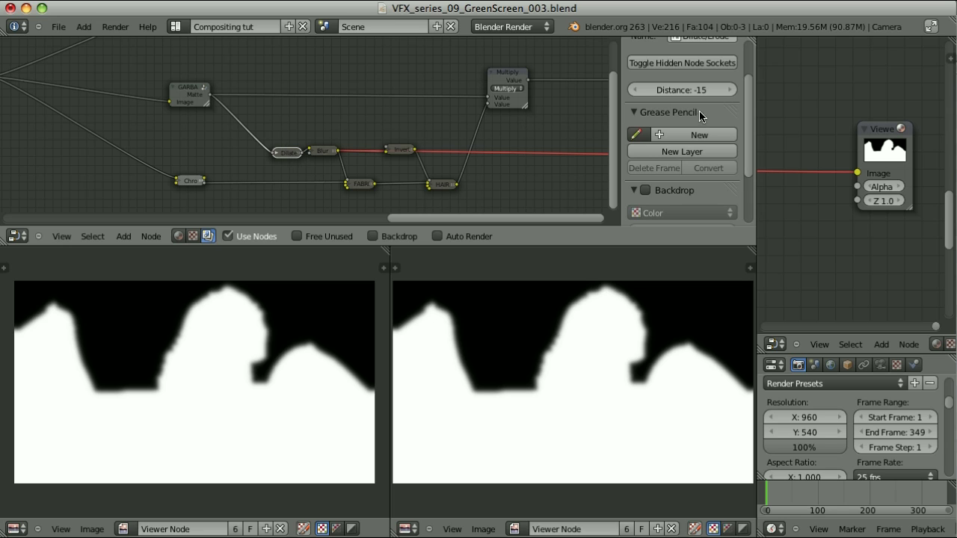
{"action": "left_click", "coordinate": [326, 154]}
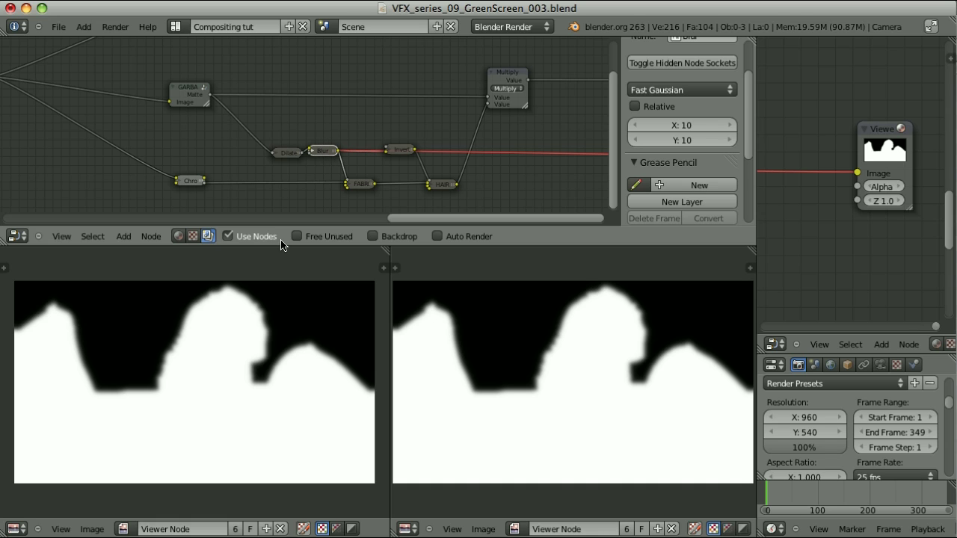
{"action": "left_click", "coordinate": [360, 184]}
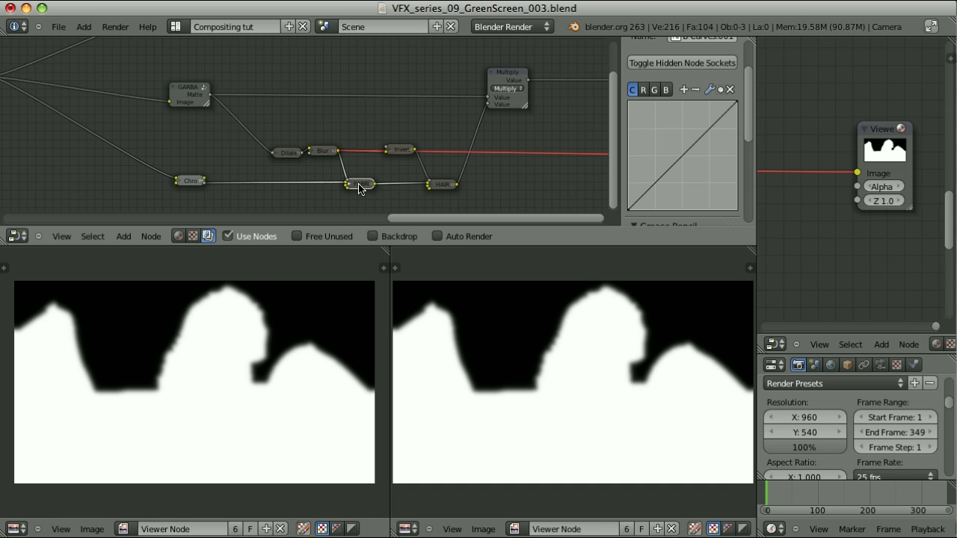
{"action": "left_click", "coordinate": [360, 188], "text": "ctrl+shift"}
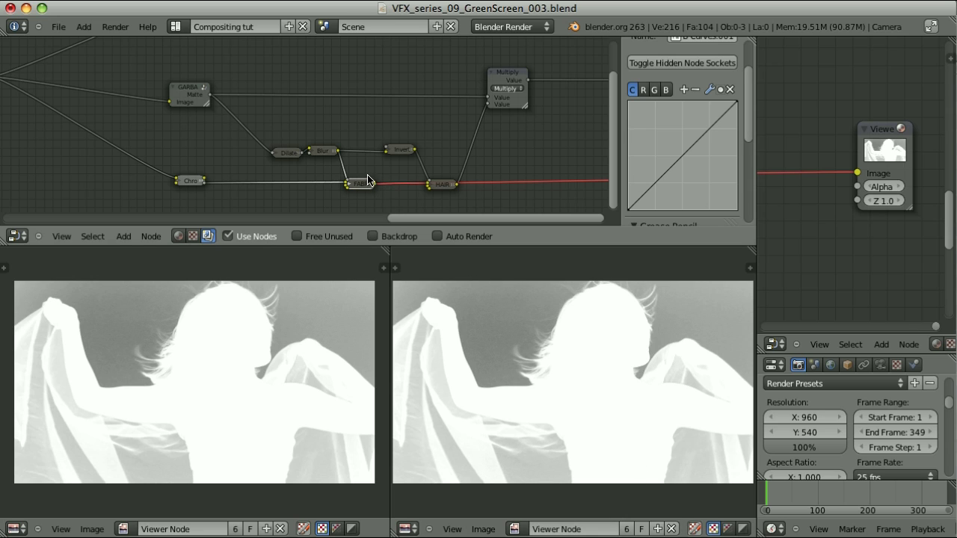
Inspect the HAIR curve and compare the Invert, Blur, garbage matte, HAIR and Multiply outputs in the viewer
{"action": "left_click", "coordinate": [446, 186]}
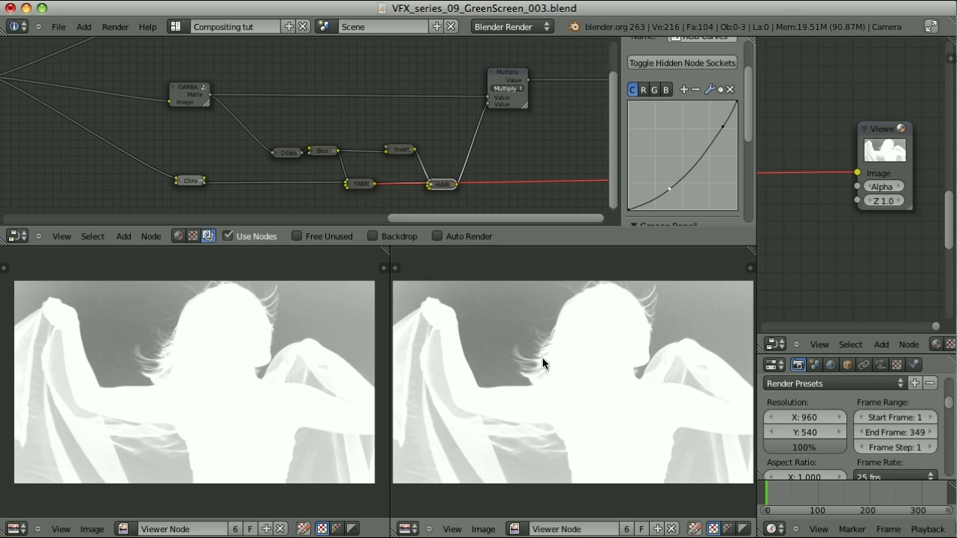
{"action": "left_click", "coordinate": [402, 149], "text": "ctrl+shift"}
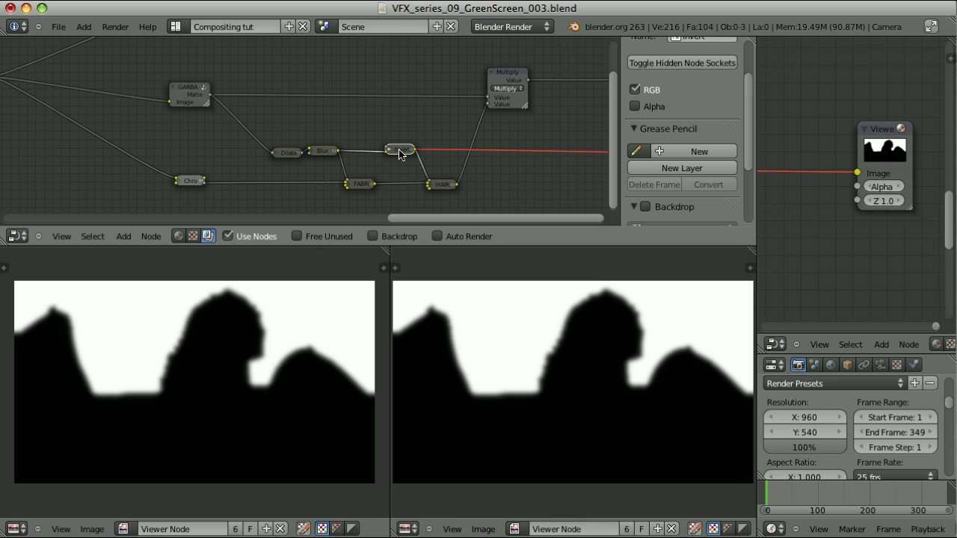
{"action": "left_click", "coordinate": [324, 152], "text": "ctrl+shift"}
{"action": "left_click", "coordinate": [507, 75]}
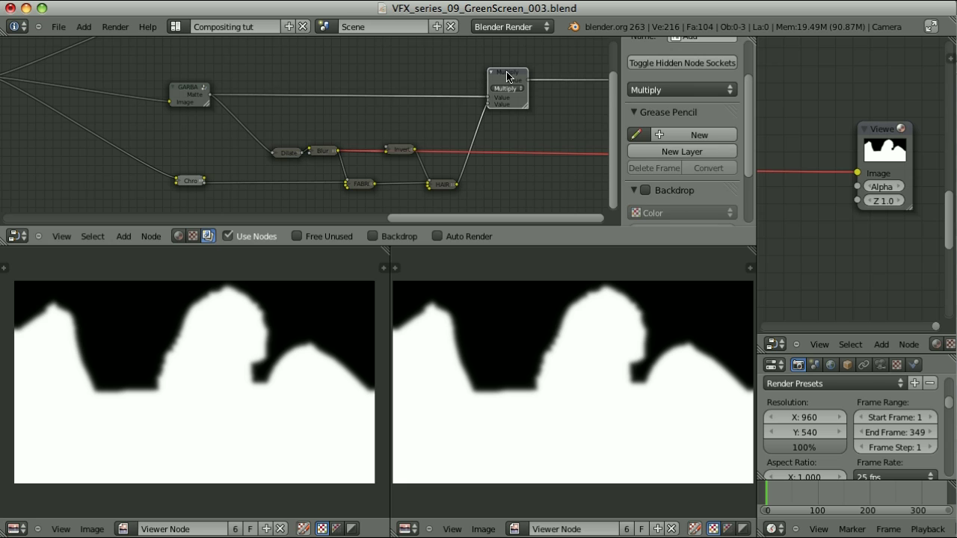
{"action": "left_click", "coordinate": [187, 91], "text": "ctrl+shift"}
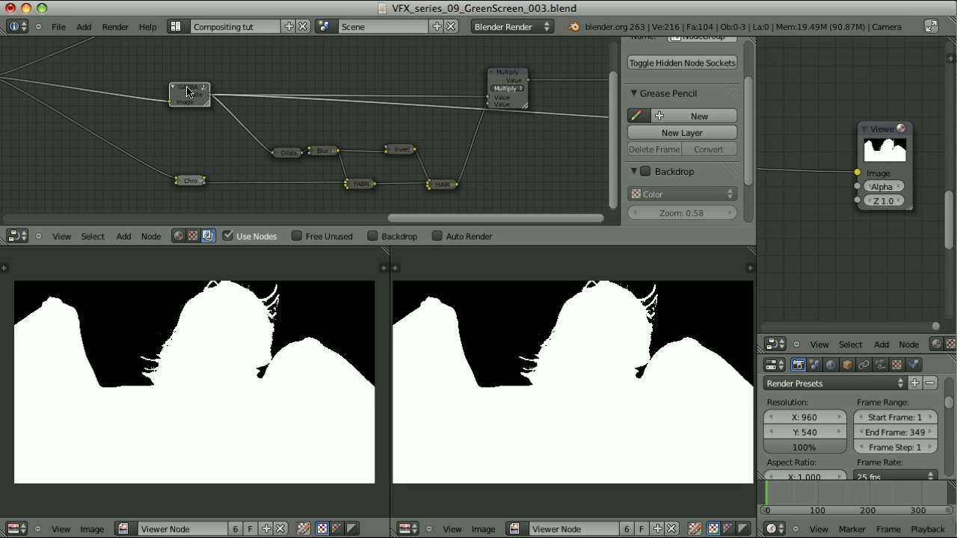
{"action": "left_click", "coordinate": [441, 185], "text": "ctrl+shift"}
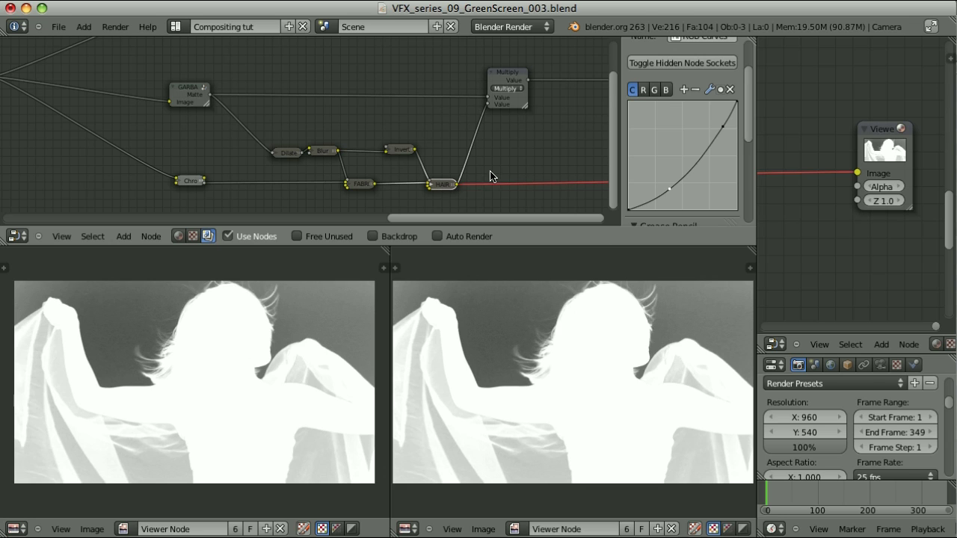
{"action": "left_click", "coordinate": [507, 75], "text": "ctrl+shift"}
Inspect the two Mix nodes on the color branch and preview the Set Alpha output
{"action": "key", "text": "Home"}
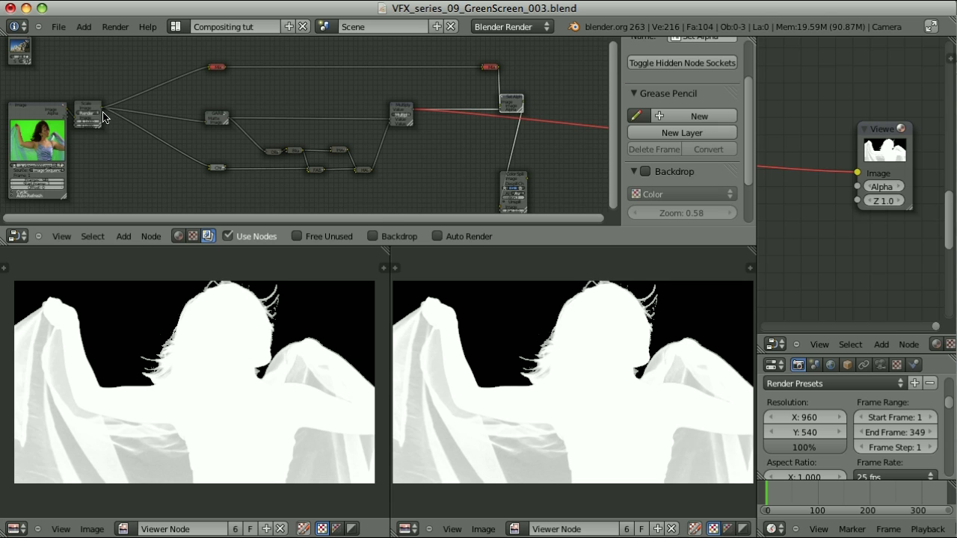
{"action": "left_click", "coordinate": [218, 68]}
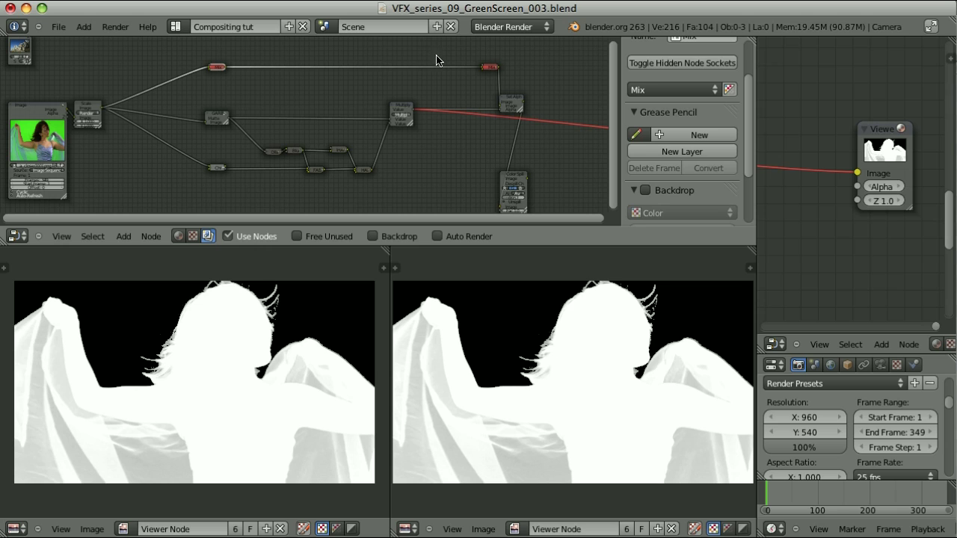
{"action": "left_click", "coordinate": [491, 68]}
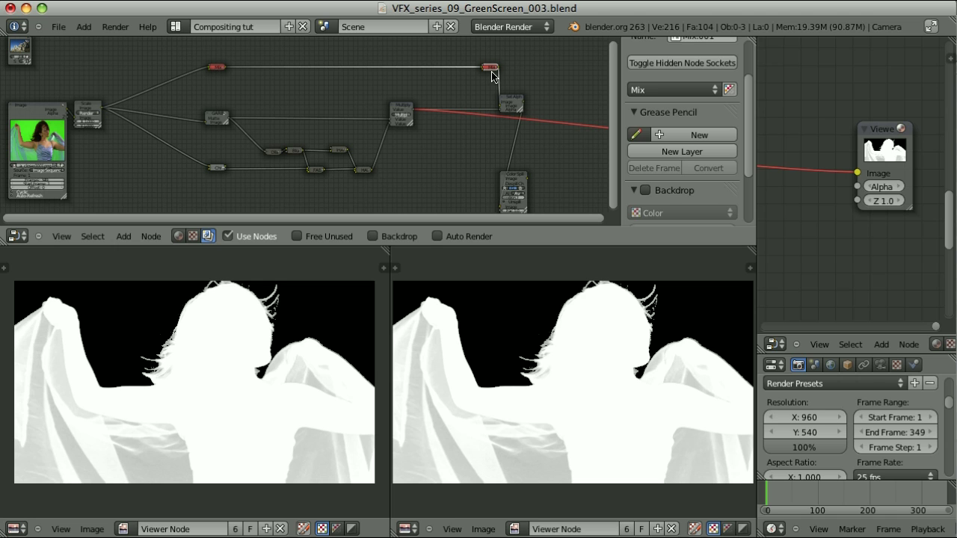
{"action": "left_click", "coordinate": [513, 104]}
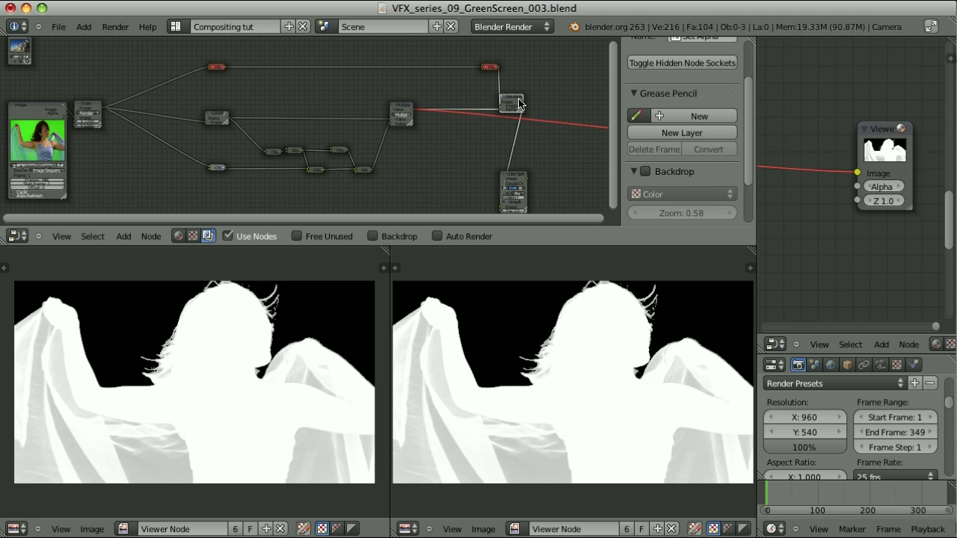
{"action": "left_click", "coordinate": [515, 105], "text": "ctrl+shift"}
Preview the output of the Color Spill node that follows Set Alpha
{"action": "scroll", "coordinate": [524, 112], "scroll_direction": "up", "scroll_amount": 4}
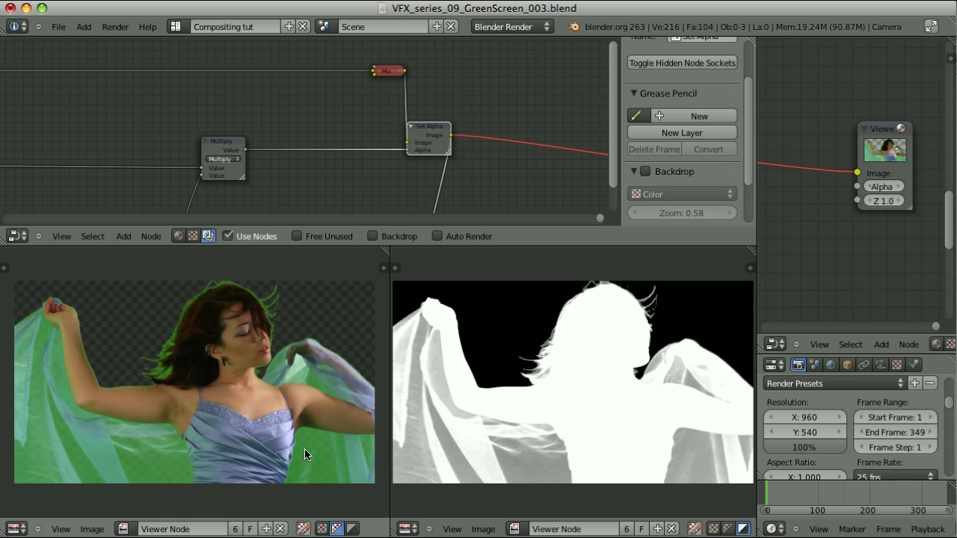
{"action": "middle_click_drag", "start_coordinate": [494, 194], "coordinate": [486, 79]}
{"action": "scroll", "coordinate": [461, 182], "scroll_direction": "up", "scroll_amount": 2}
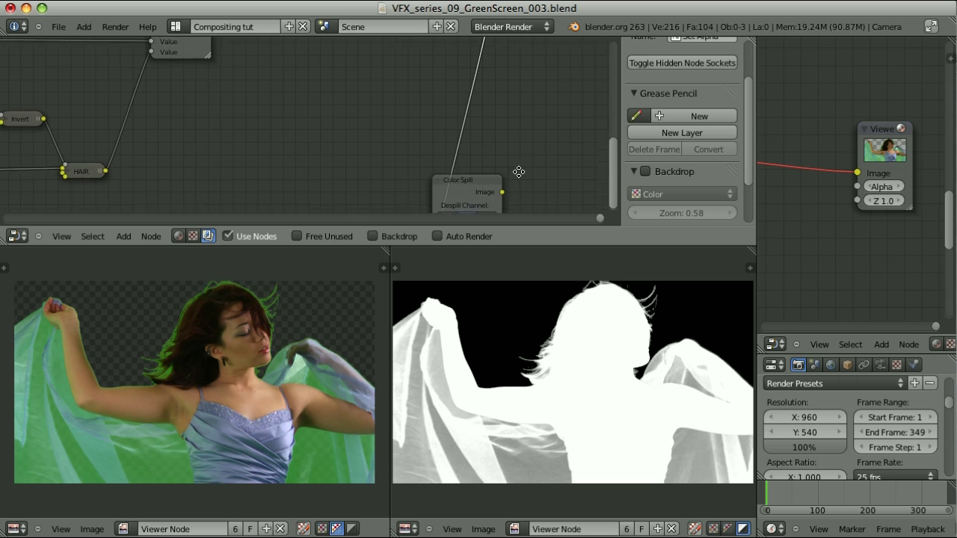
{"action": "middle_click_drag", "start_coordinate": [514, 180], "coordinate": [447, 98]}
{"action": "left_click", "coordinate": [413, 126], "text": "ctrl+shift"}
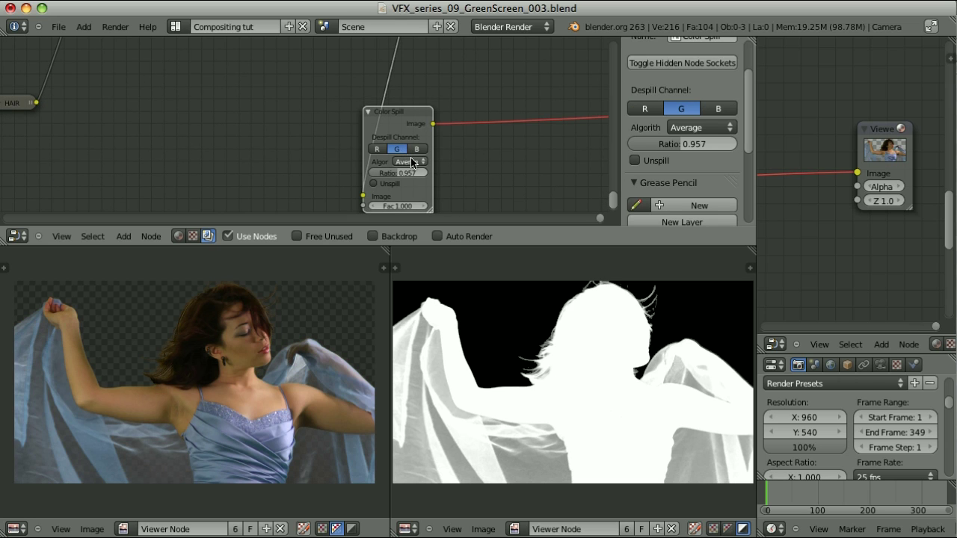
Set the Color Spill node's Ratio to 1
{"action": "left_click", "coordinate": [411, 161]}
{"action": "scroll", "coordinate": [445, 188], "scroll_direction": "up", "scroll_amount": 1}
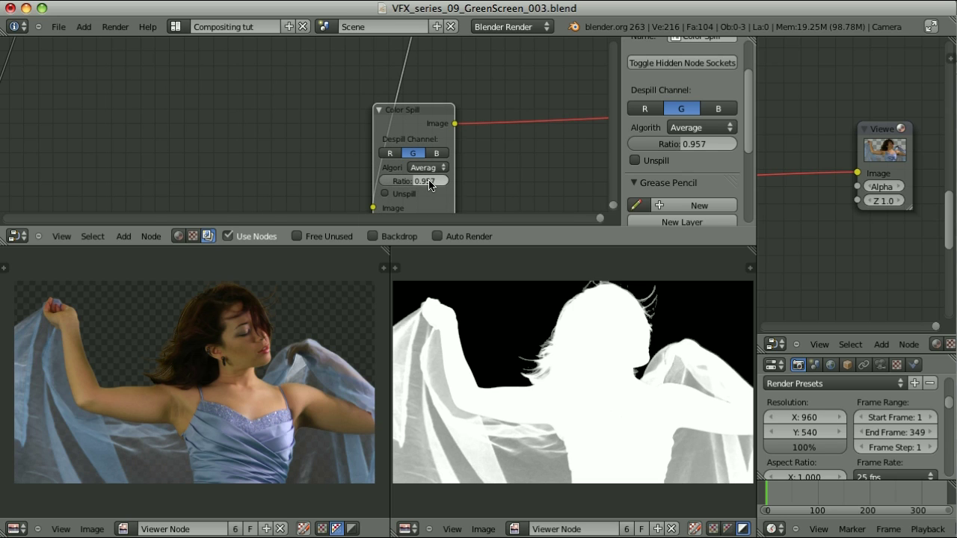
{"action": "left_click", "coordinate": [427, 181]}
{"action": "type", "text": "1"}
{"action": "key", "text": "Return"}
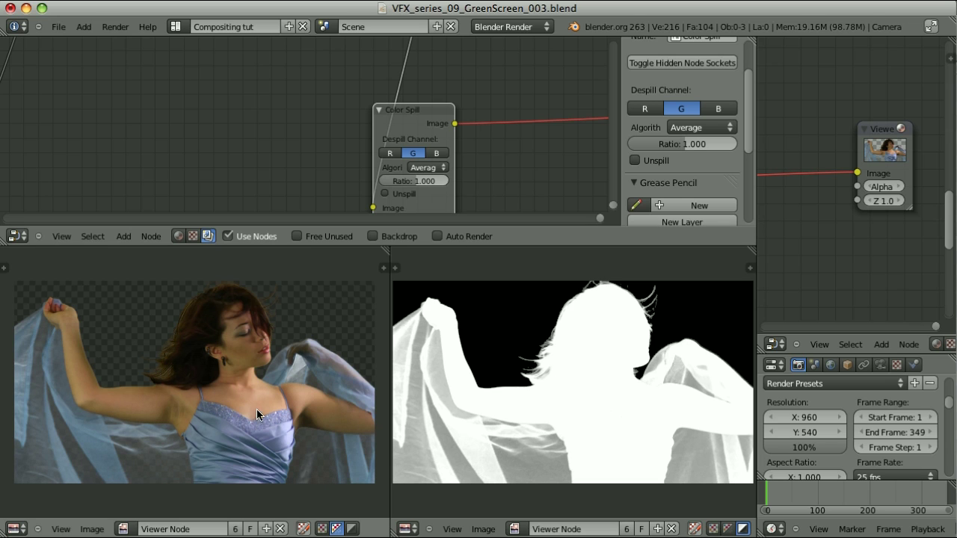
{"action": "scroll", "coordinate": [471, 168], "scroll_direction": "down", "scroll_amount": 2}
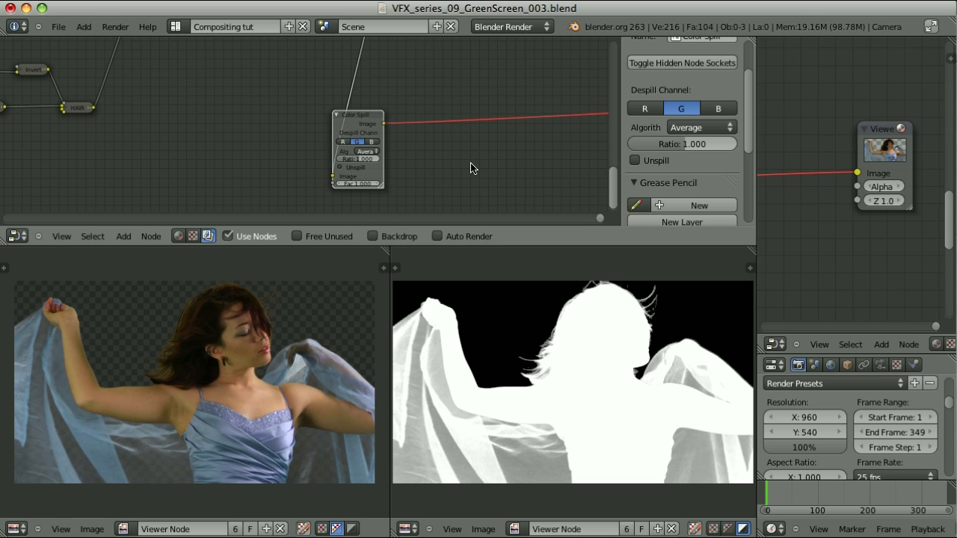
{"action": "middle_click_drag", "start_coordinate": [471, 172], "coordinate": [472, 149]}
{"action": "scroll", "coordinate": [472, 153], "scroll_direction": "up", "scroll_amount": 2}
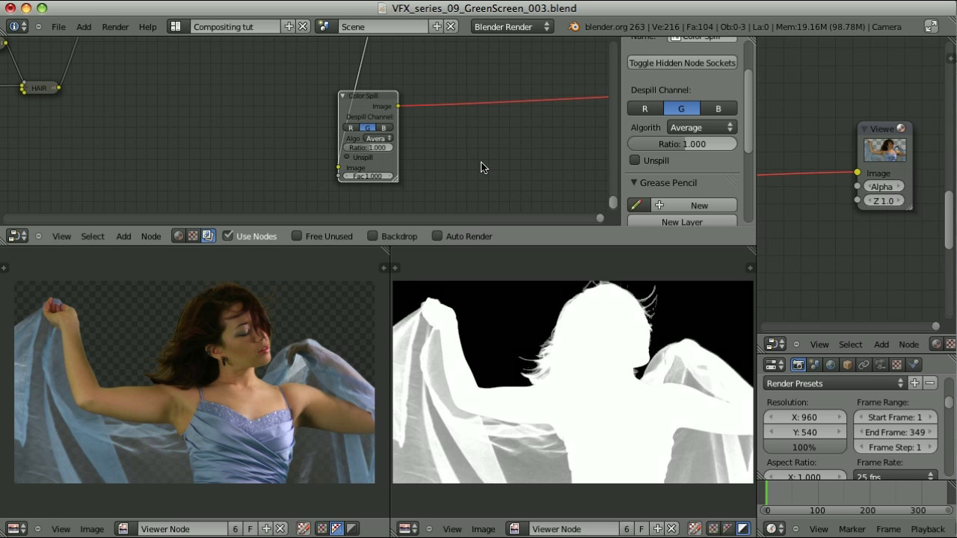
{"action": "scroll", "coordinate": [481, 168], "scroll_direction": "up", "scroll_amount": 1}
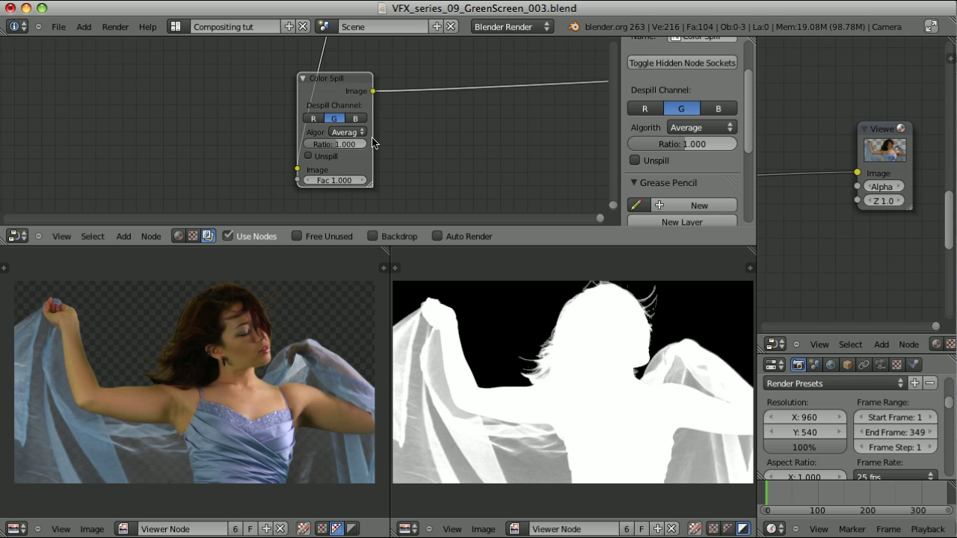
Connect the Set Alpha output to the viewer to preview the foreground without despill
{"action": "scroll", "coordinate": [438, 132], "scroll_direction": "down", "scroll_amount": 3}
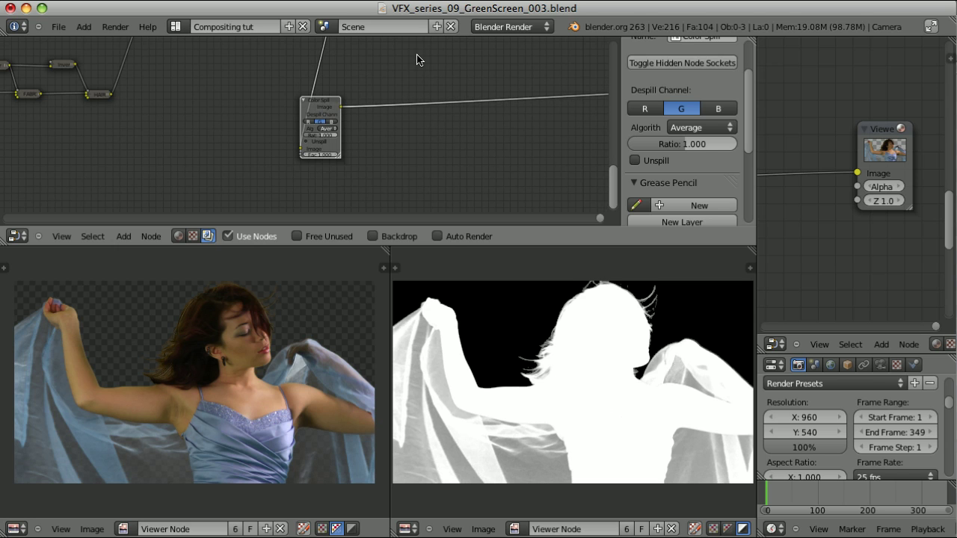
{"action": "middle_click_drag", "start_coordinate": [406, 65], "coordinate": [390, 165]}
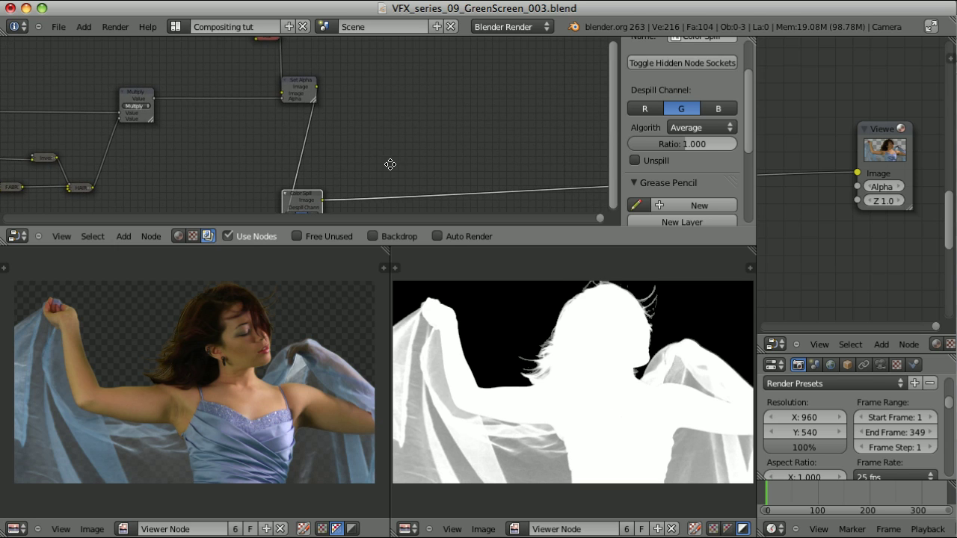
{"action": "left_click", "coordinate": [307, 86], "text": "ctrl+shift"}
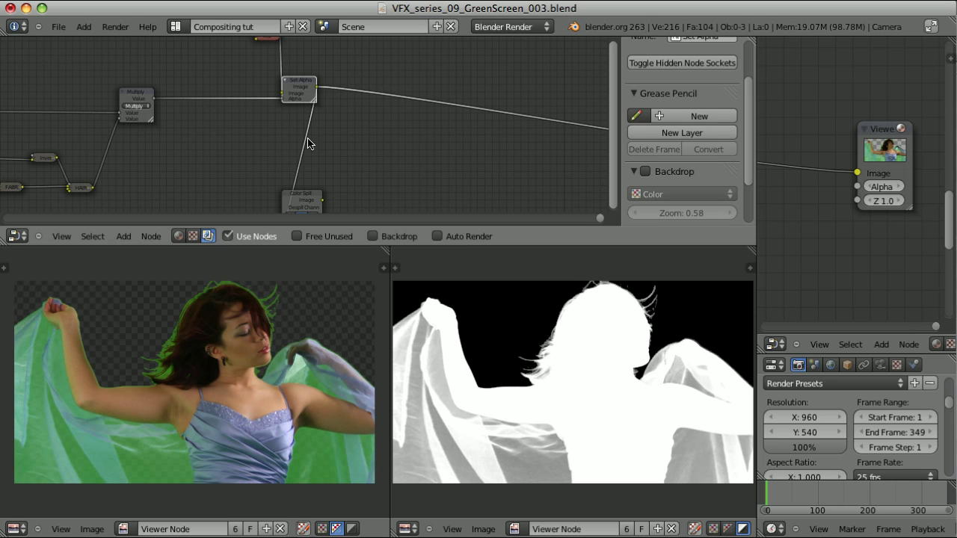
Add a Separate RGBA node below Set Alpha, fed by the Set Alpha image output
{"action": "key", "text": "shift+a"}
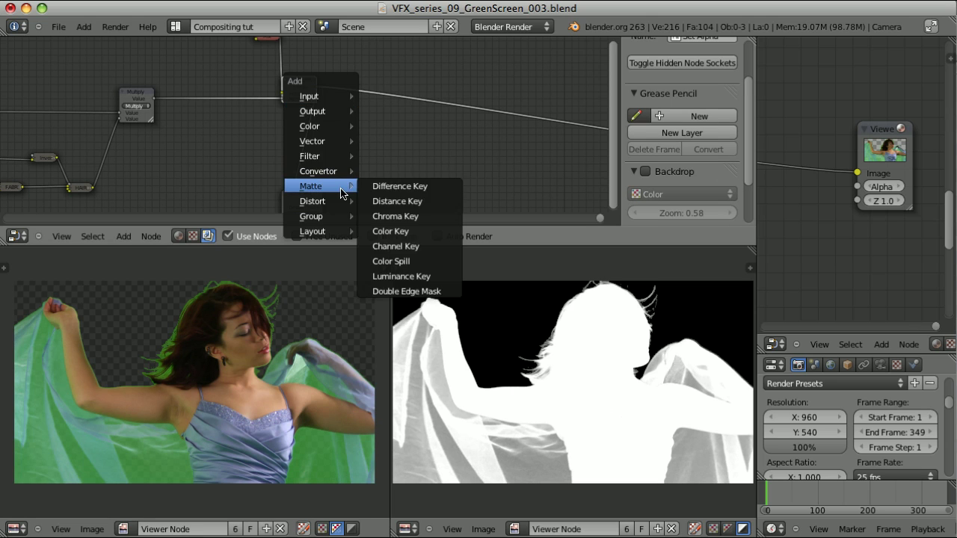
{"action": "mouse_move", "coordinate": [344, 172]}
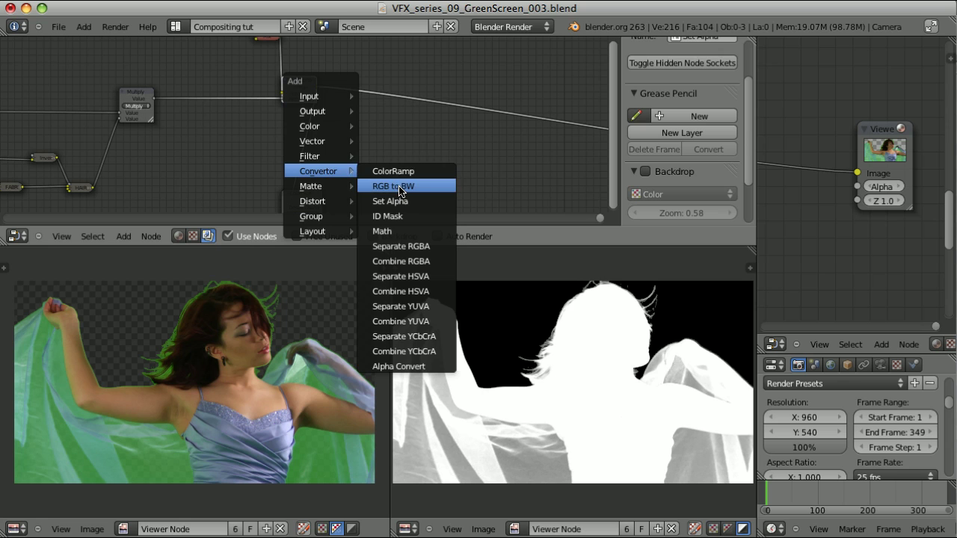
{"action": "left_click", "coordinate": [388, 246]}
{"action": "left_click", "coordinate": [371, 105]}
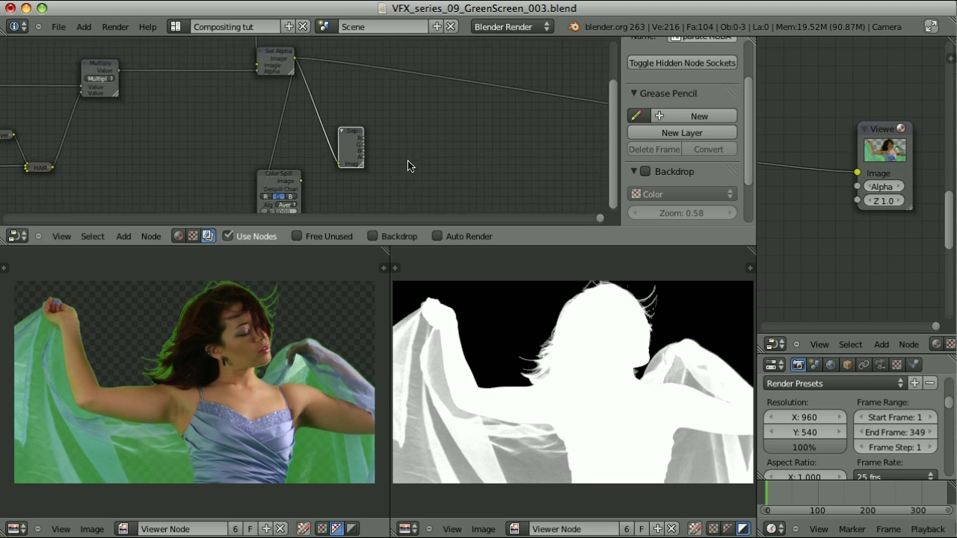
{"action": "scroll", "coordinate": [406, 165], "scroll_direction": "up", "scroll_amount": 4}
{"action": "mouse_move", "coordinate": [305, 113]}
{"action": "left_mouse_down"}
{"action": "mouse_move", "coordinate": [367, 111]}
{"action": "mouse_move", "coordinate": [305, 114]}
{"action": "left_mouse_up"}
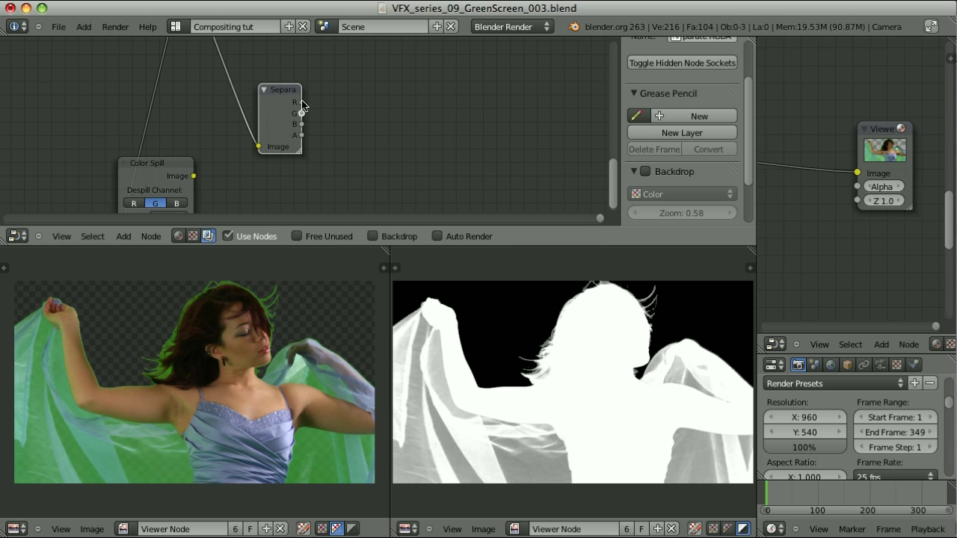
{"action": "mouse_move", "coordinate": [302, 124]}
{"action": "left_mouse_down"}
{"action": "mouse_move", "coordinate": [342, 122]}
{"action": "mouse_move", "coordinate": [299, 123]}
{"action": "left_mouse_up"}
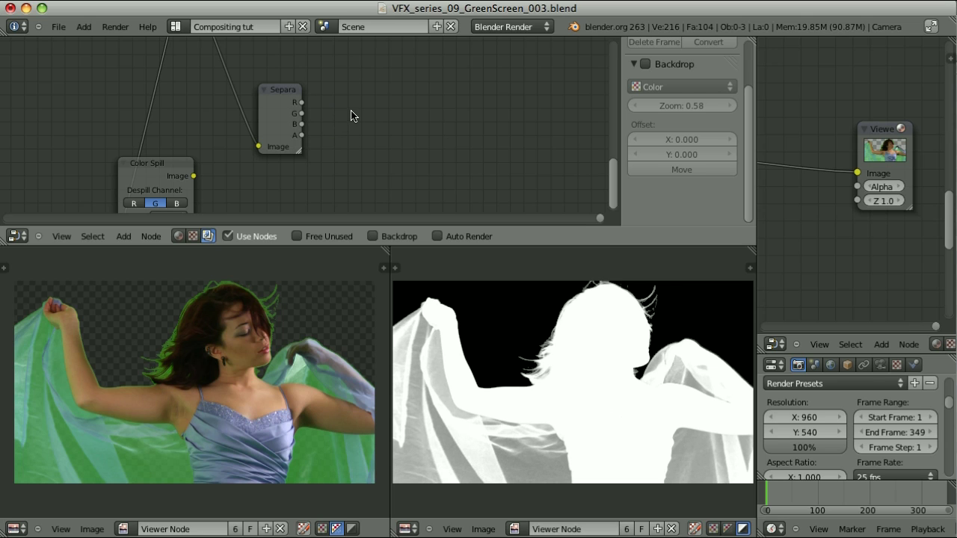
Add a Math node set to Add and feed it the R and B channels of Separate RGBA
{"action": "key", "text": "shift+a"}
{"action": "mouse_move", "coordinate": [348, 133]}
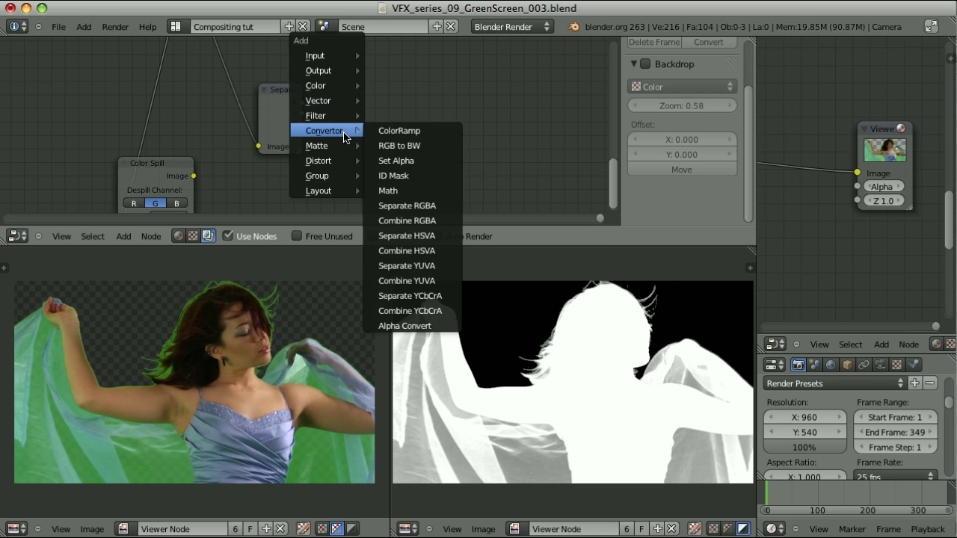
{"action": "left_click", "coordinate": [426, 190]}
{"action": "left_click", "coordinate": [388, 90]}
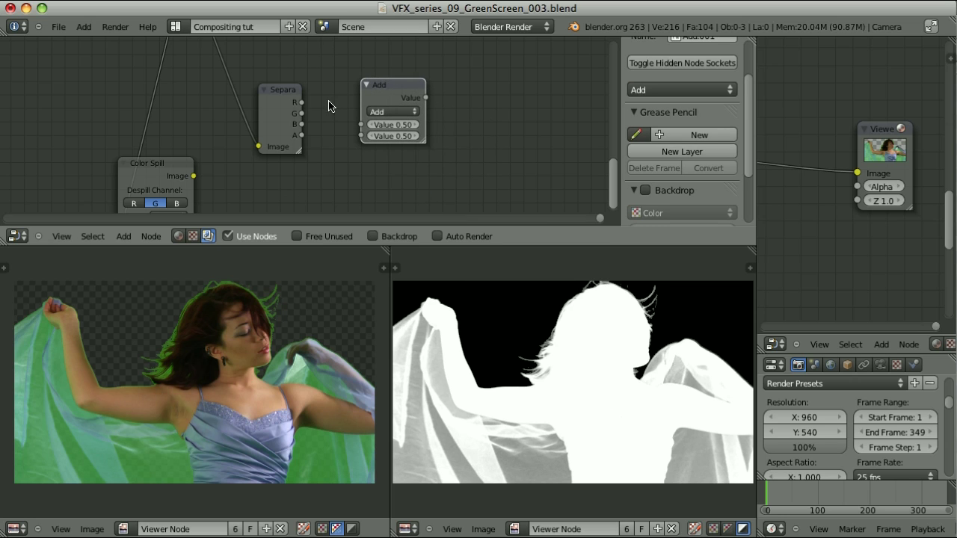
{"action": "left_click_drag", "start_coordinate": [301, 102], "coordinate": [361, 124]}
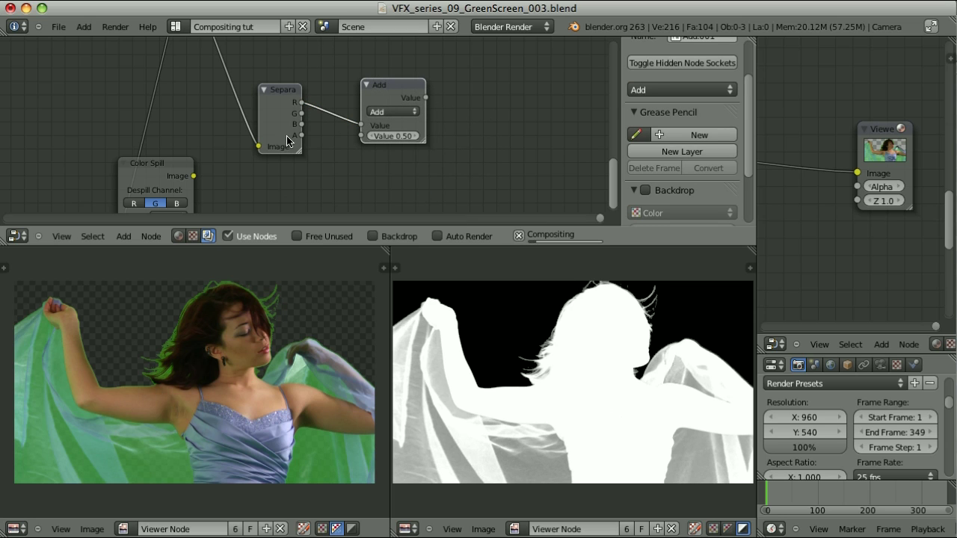
{"action": "left_click_drag", "start_coordinate": [302, 124], "coordinate": [362, 135]}
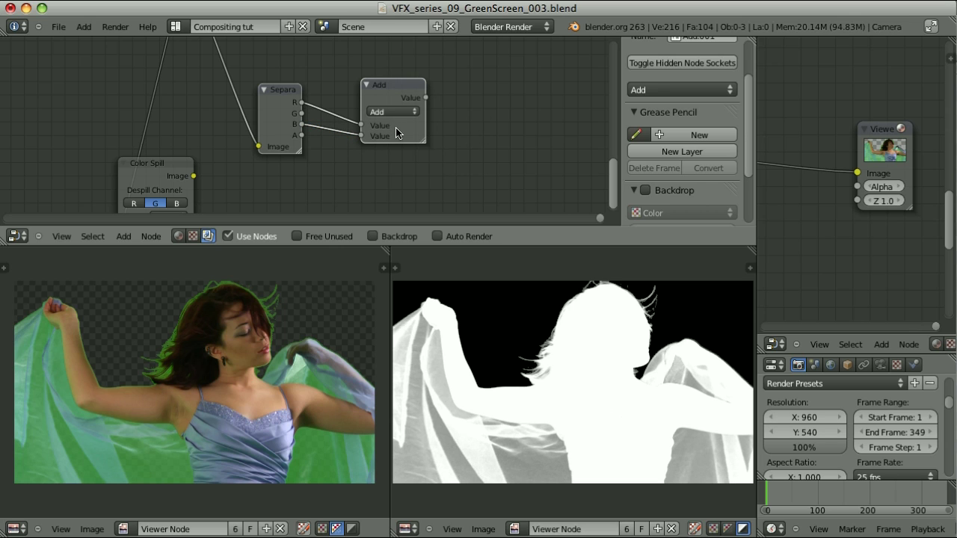
Duplicate the Add node as a Multiply by 0.50, feed it the Add result, and preview its output
{"action": "key", "text": "shift+d"}
{"action": "left_click", "coordinate": [491, 96]}
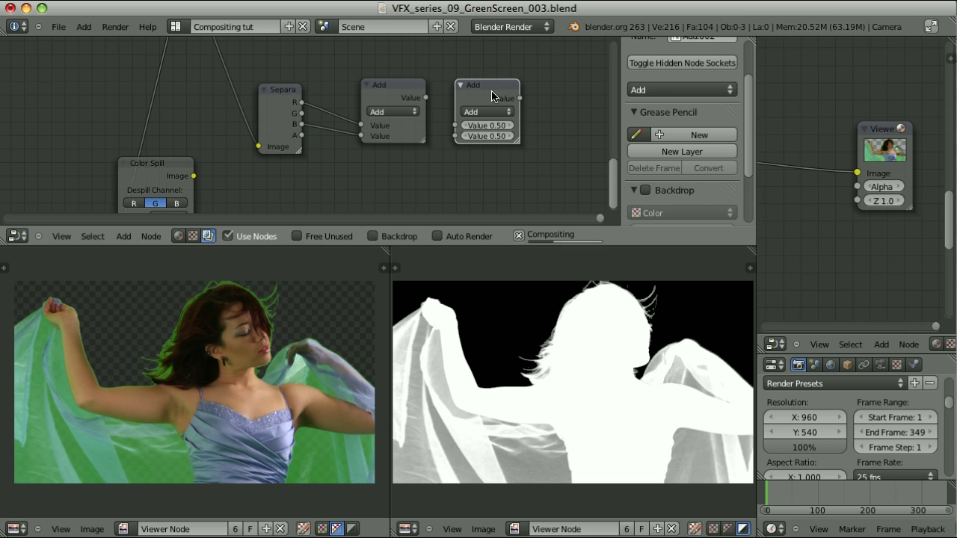
{"action": "left_click", "coordinate": [483, 112]}
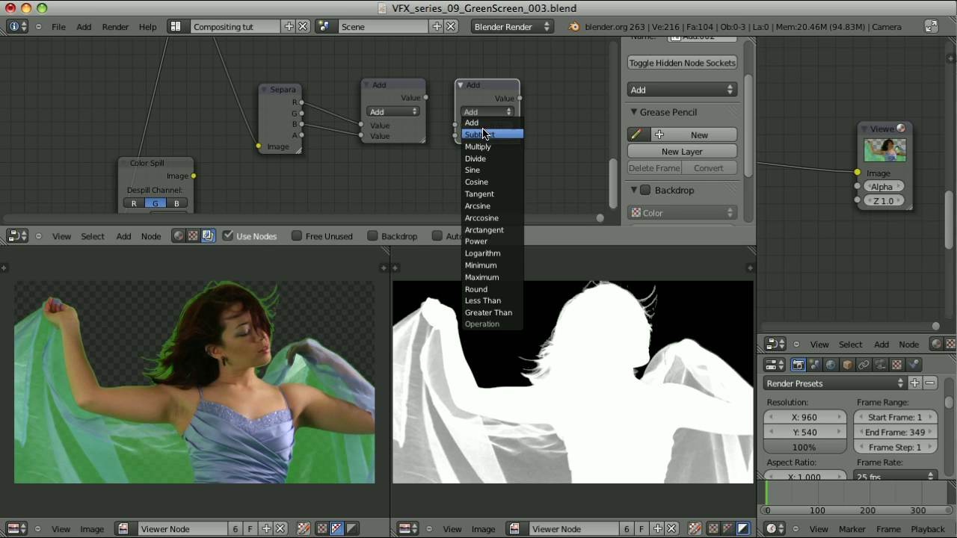
{"action": "left_click", "coordinate": [483, 145]}
{"action": "left_click_drag", "start_coordinate": [425, 97], "coordinate": [455, 125]}
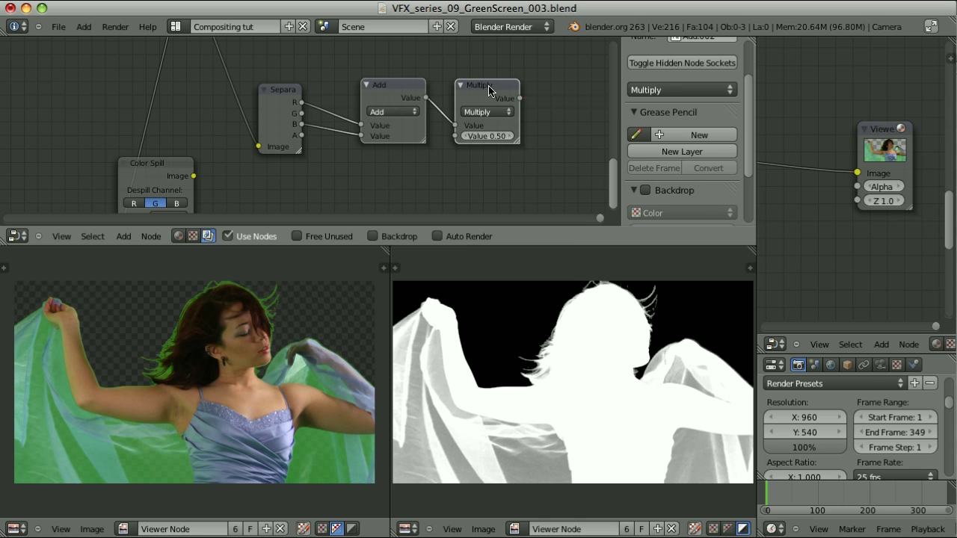
{"action": "left_click", "coordinate": [488, 88], "text": "ctrl+shift"}
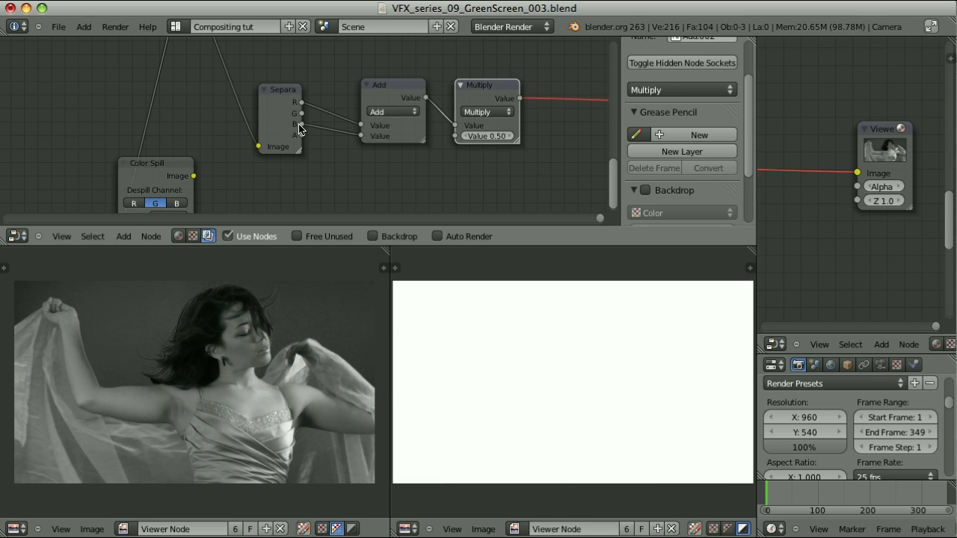
Collapse the Add and Multiply nodes and move them up, just above the Separate RGBA node
{"action": "left_click", "coordinate": [402, 93], "text": "shift"}
{"action": "key", "text": "h"}
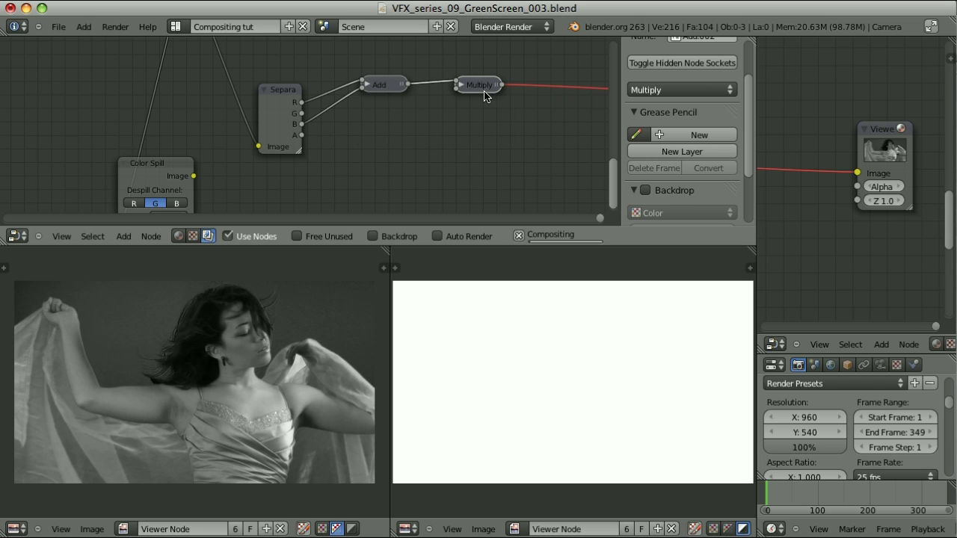
{"action": "key", "text": "g"}
{"action": "left_click", "coordinate": [454, 80]}
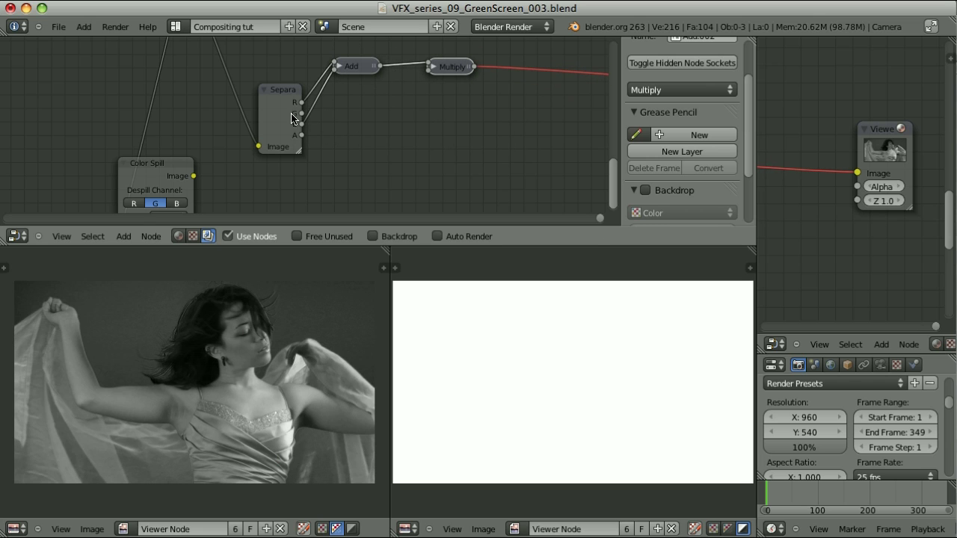
{"action": "left_click_drag", "start_coordinate": [302, 118], "coordinate": [434, 67]}
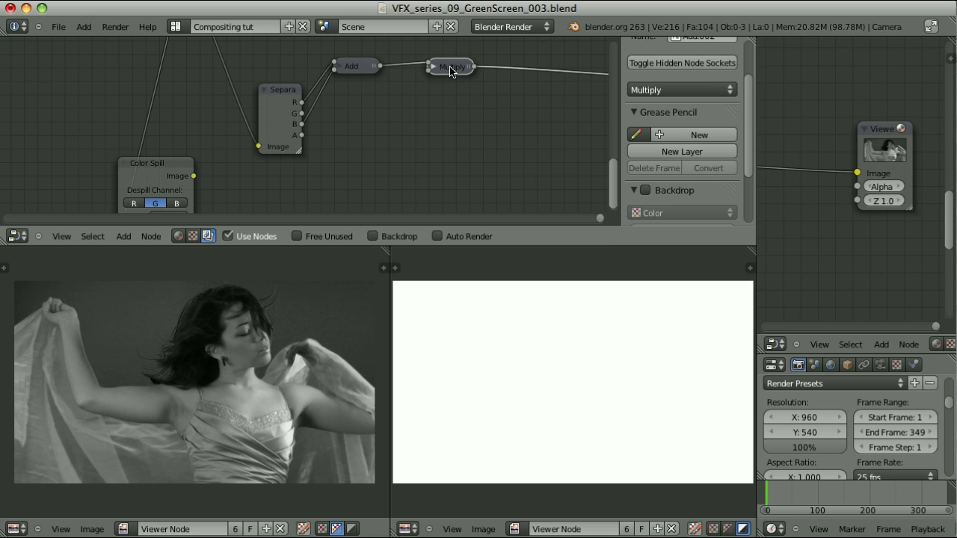
Add a Math node set to Minimum and feed it the Multiply output and the G channel of Separate RGBA
{"action": "key", "text": "shift+a"}
{"action": "mouse_move", "coordinate": [458, 128]}
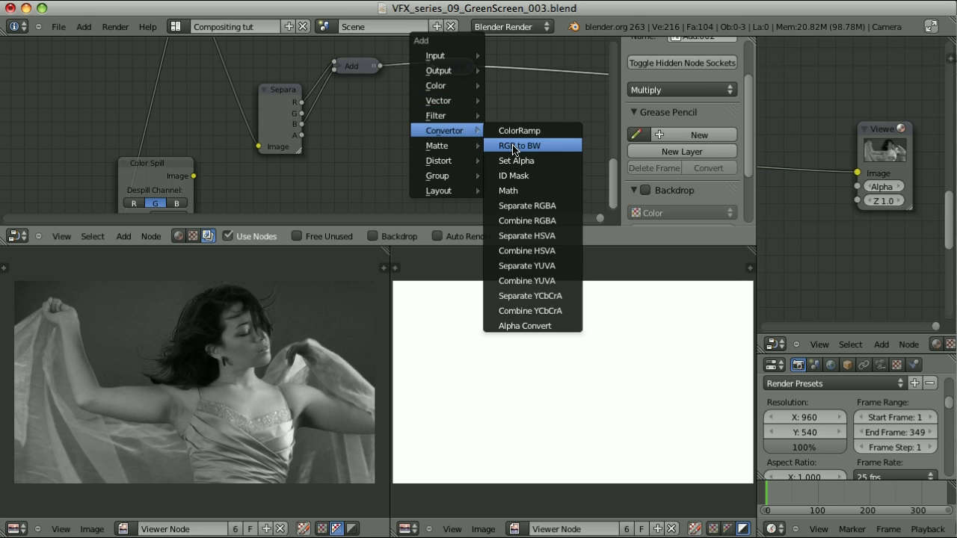
{"action": "left_click", "coordinate": [513, 190]}
{"action": "left_click", "coordinate": [543, 153]}
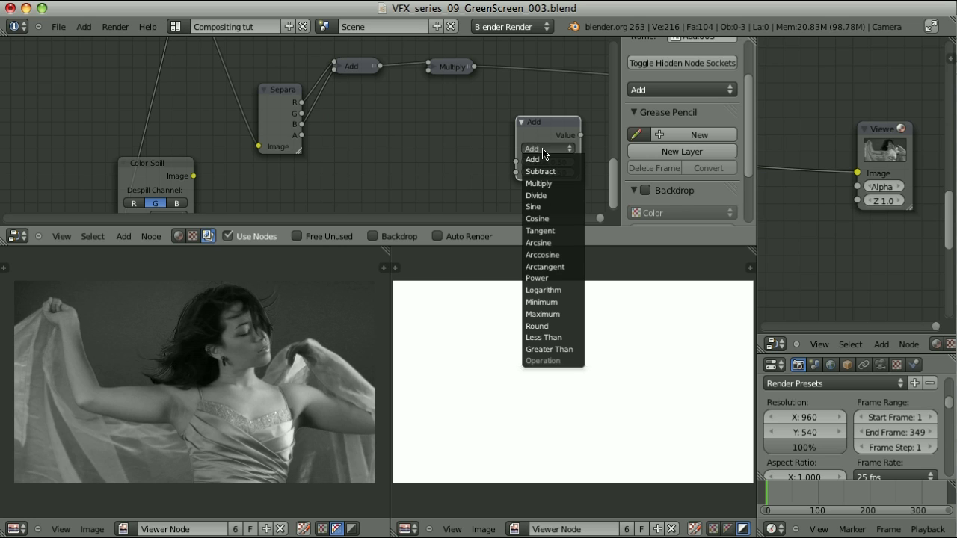
{"action": "left_click", "coordinate": [544, 302]}
{"action": "left_click_drag", "start_coordinate": [537, 117], "coordinate": [523, 88]}
{"action": "left_click_drag", "start_coordinate": [474, 67], "coordinate": [503, 133]}
{"action": "left_click_drag", "start_coordinate": [301, 113], "coordinate": [503, 145]}
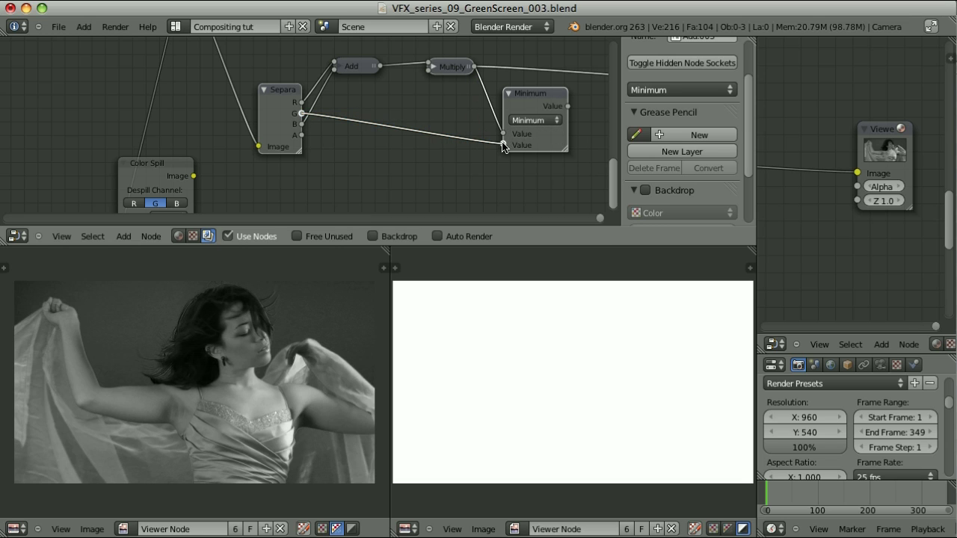
Compare the Minimum node's output with the original green channel of Separate RGBA in the viewer
{"action": "left_click", "coordinate": [545, 99], "text": "ctrl+shift"}
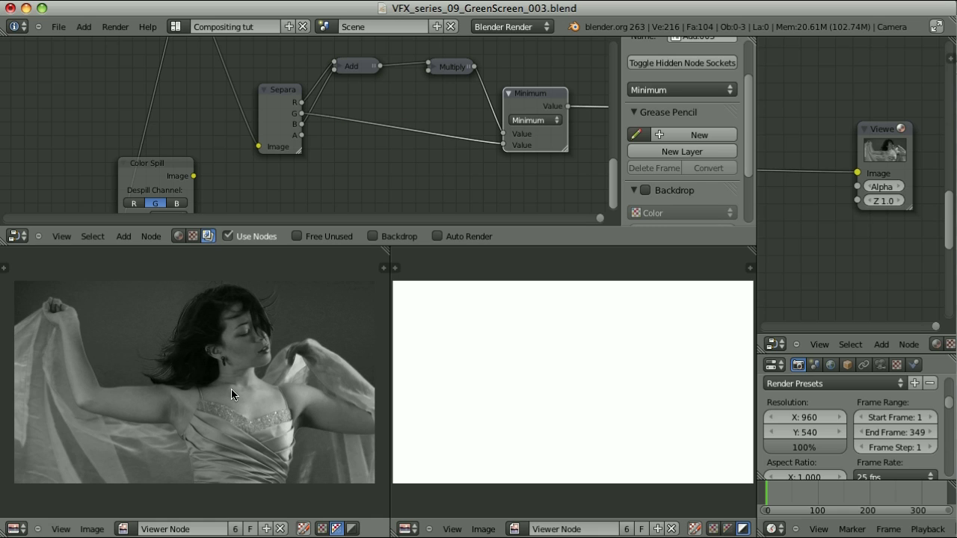
{"action": "left_click", "coordinate": [287, 152], "text": "ctrl+shift"}
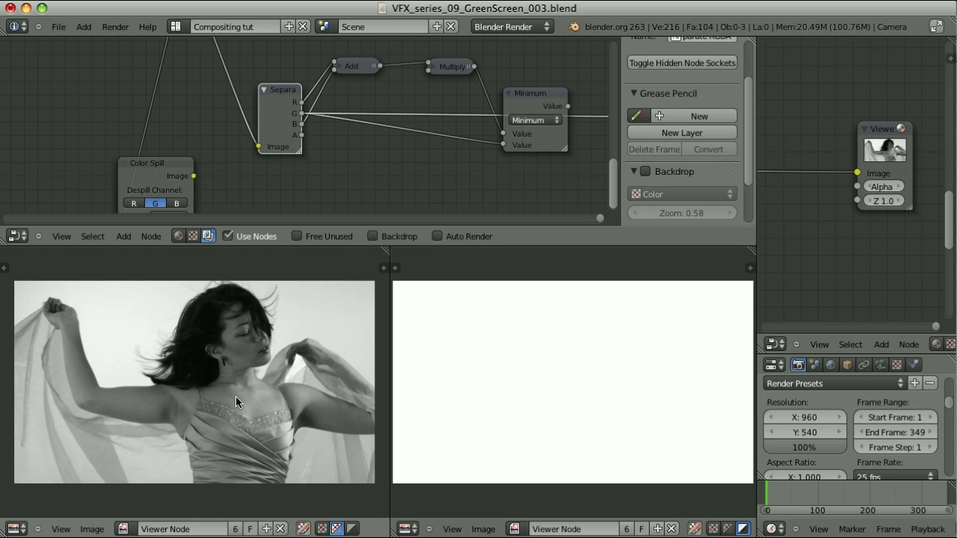
{"action": "left_click", "coordinate": [537, 99], "text": "ctrl+shift"}
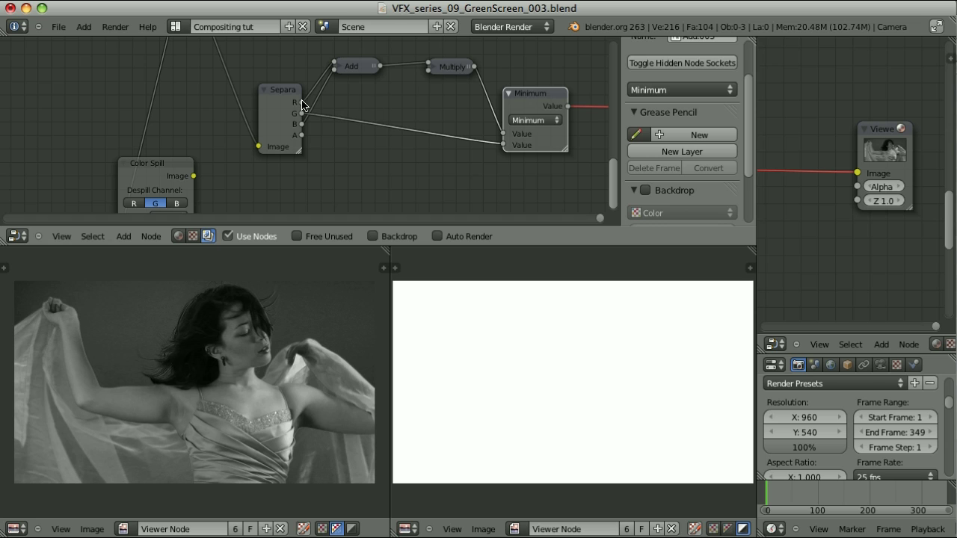
Add a Combine RGBA node after the Minimum node and connect the R channel of Separate RGBA to its R input
{"action": "scroll", "coordinate": [379, 145], "scroll_direction": "down", "scroll_amount": 2}
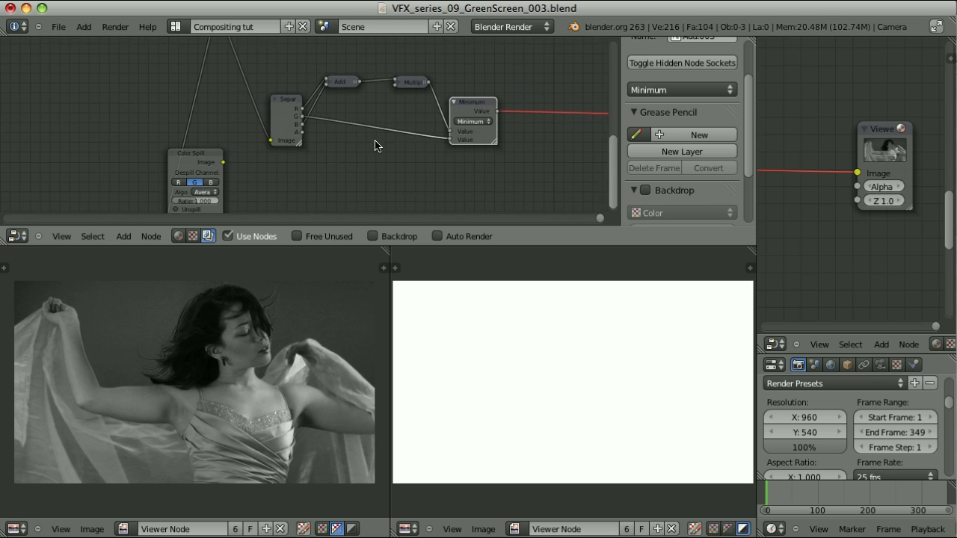
{"action": "middle_click_drag", "start_coordinate": [479, 163], "coordinate": [403, 159]}
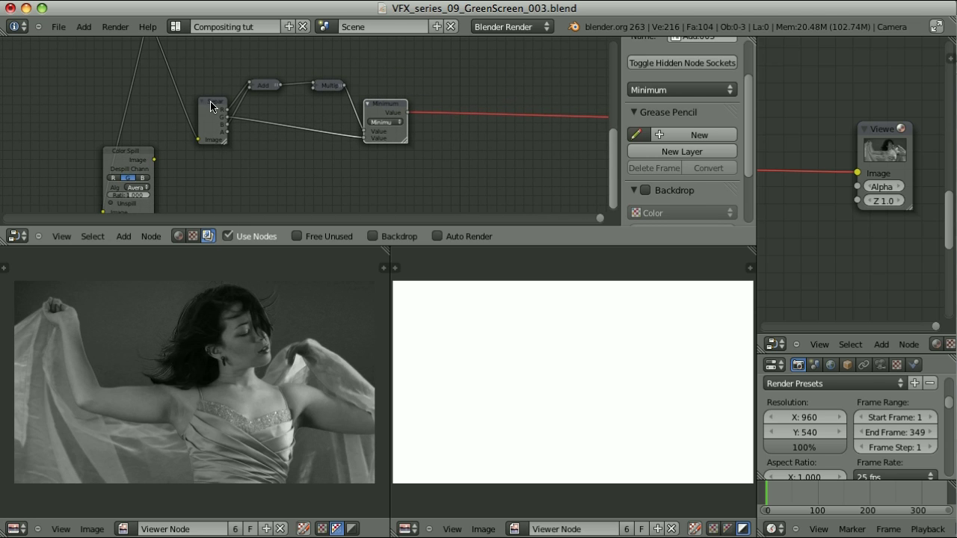
{"action": "left_click", "coordinate": [210, 106]}
{"action": "key", "text": "shift+a"}
{"action": "mouse_move", "coordinate": [449, 154]}
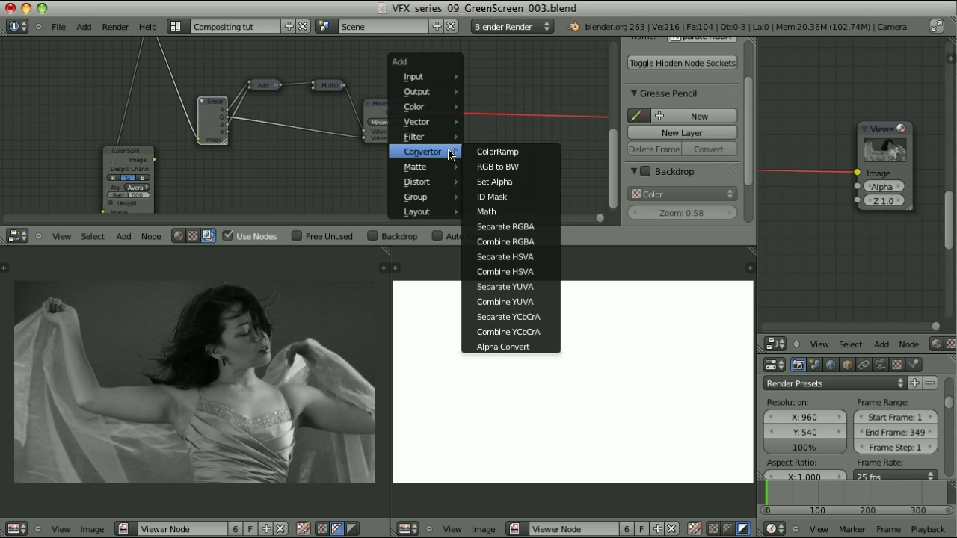
{"action": "left_click", "coordinate": [527, 241]}
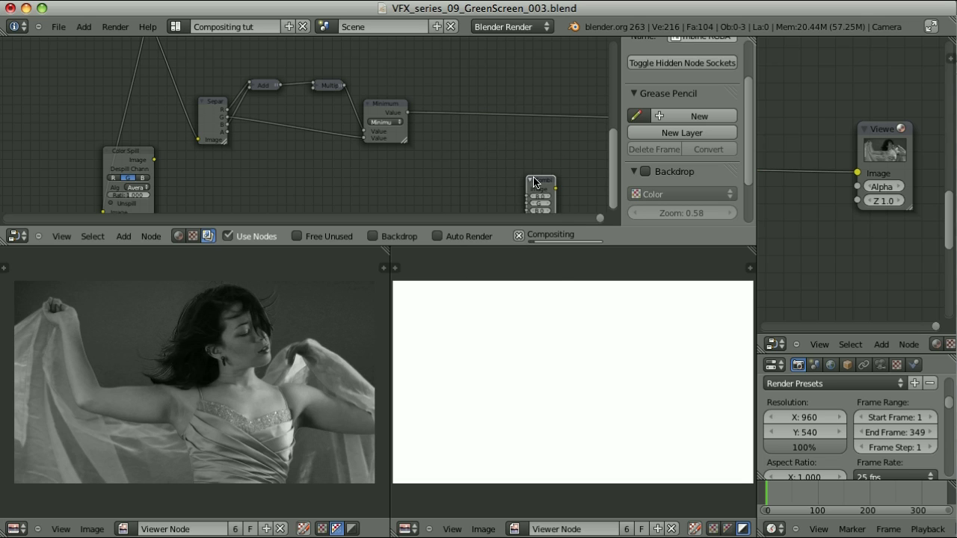
{"action": "left_click", "coordinate": [472, 144]}
{"action": "left_click_drag", "start_coordinate": [363, 138], "coordinate": [354, 140]}
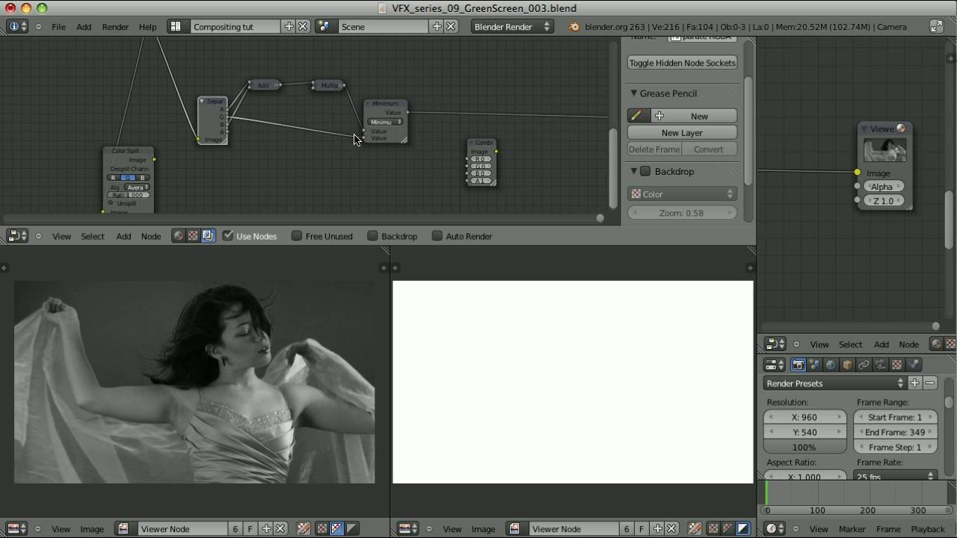
{"action": "left_click", "coordinate": [479, 145]}
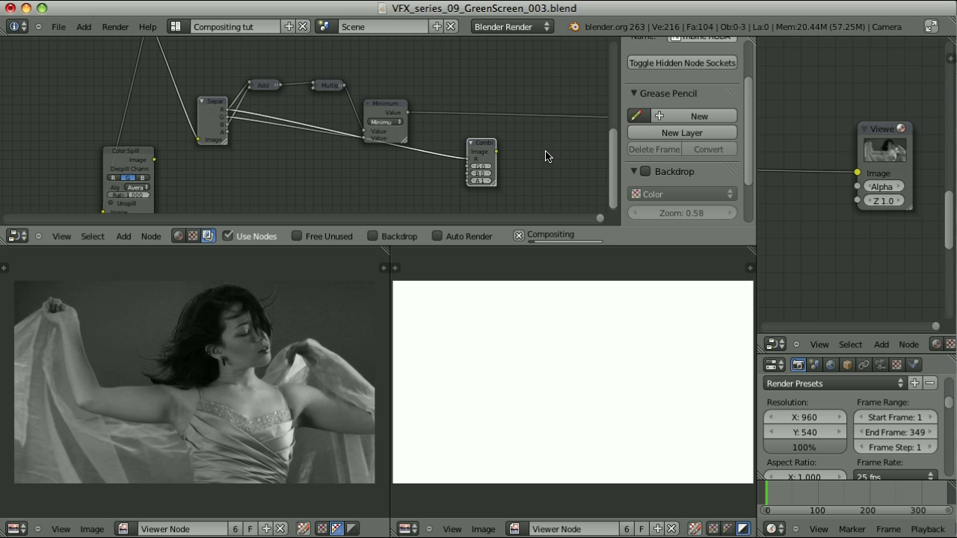
Connect the Minimum output to Combine RGBA's G input, and the separated B and A channels to its B and A inputs
{"action": "left_click_drag", "start_coordinate": [392, 104], "coordinate": [401, 91]}
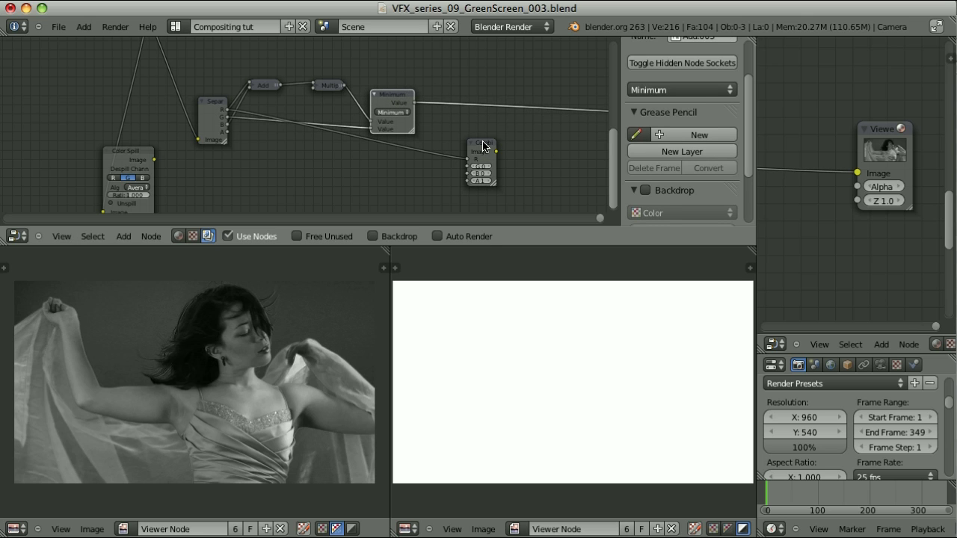
{"action": "left_click", "coordinate": [493, 147]}
{"action": "key", "text": "f"}
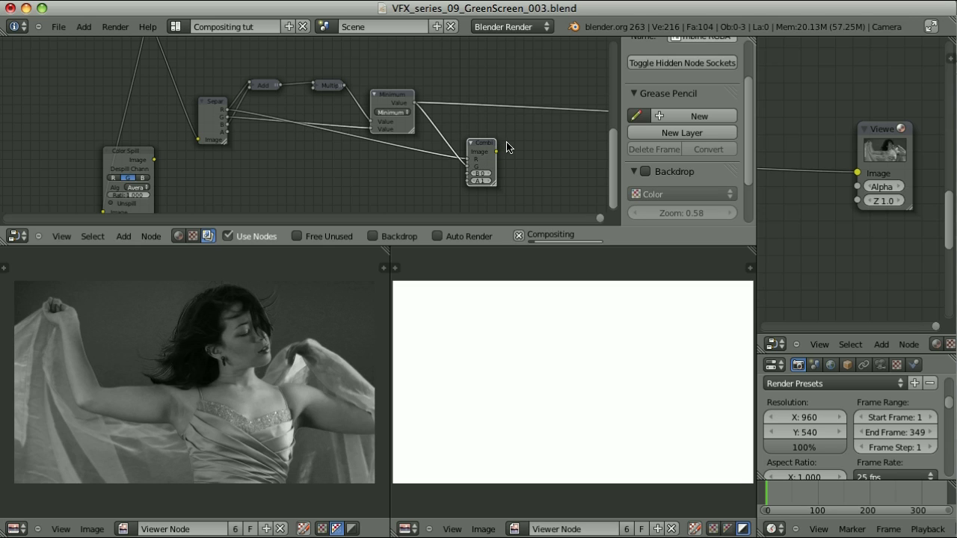
{"action": "left_click", "coordinate": [208, 105]}
{"action": "left_click", "coordinate": [490, 146], "text": "shift"}
{"action": "key", "text": "f"}
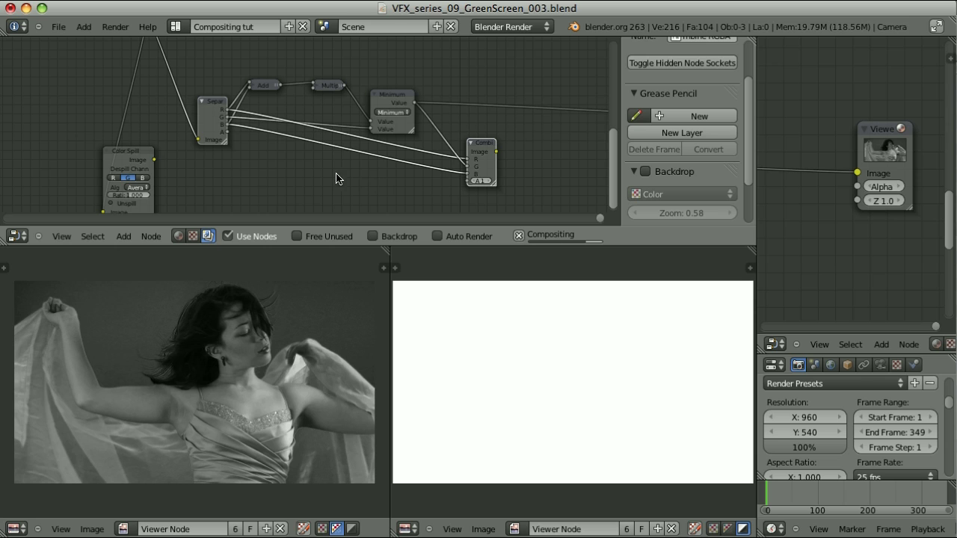
{"action": "key", "text": "f"}
Preview the Combine RGBA output and compare it with the Color Spill node's output in the viewer
{"action": "left_click", "coordinate": [483, 147], "text": "ctrl+shift"}
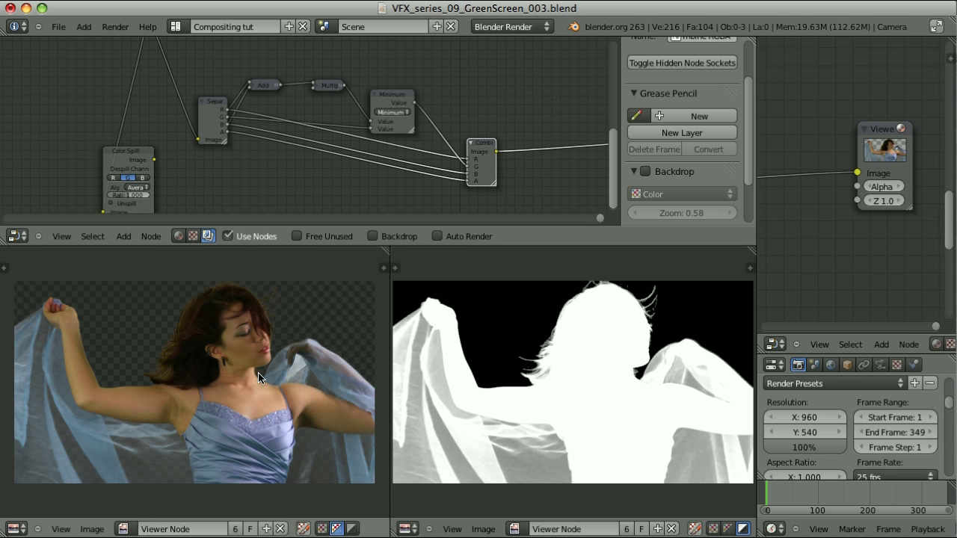
{"action": "middle_click_drag", "start_coordinate": [102, 166], "coordinate": [92, 113]}
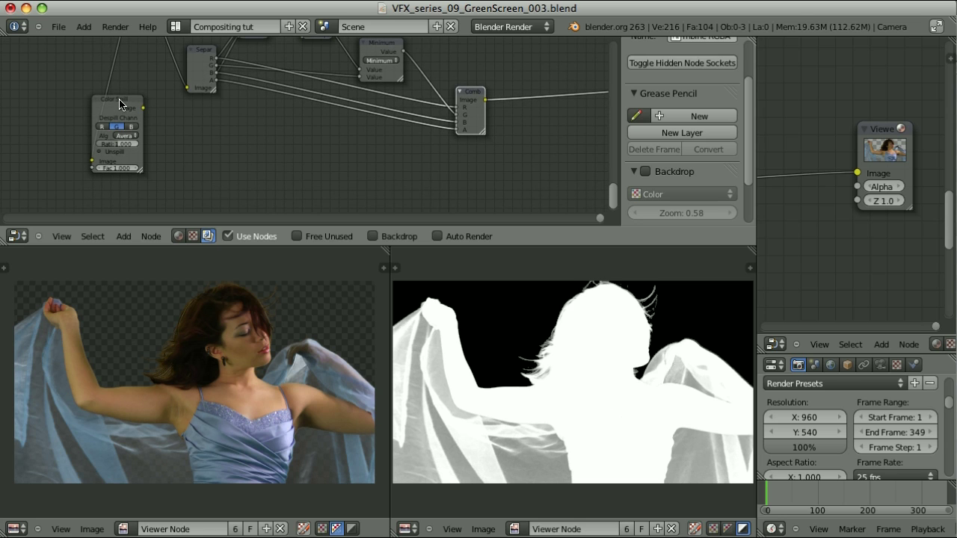
{"action": "left_click", "coordinate": [119, 104]}
Move the Combine RGBA node up so it sits level with the Minimum node
{"action": "middle_click_drag", "start_coordinate": [498, 157], "coordinate": [476, 220]}
{"action": "left_click", "coordinate": [462, 166]}
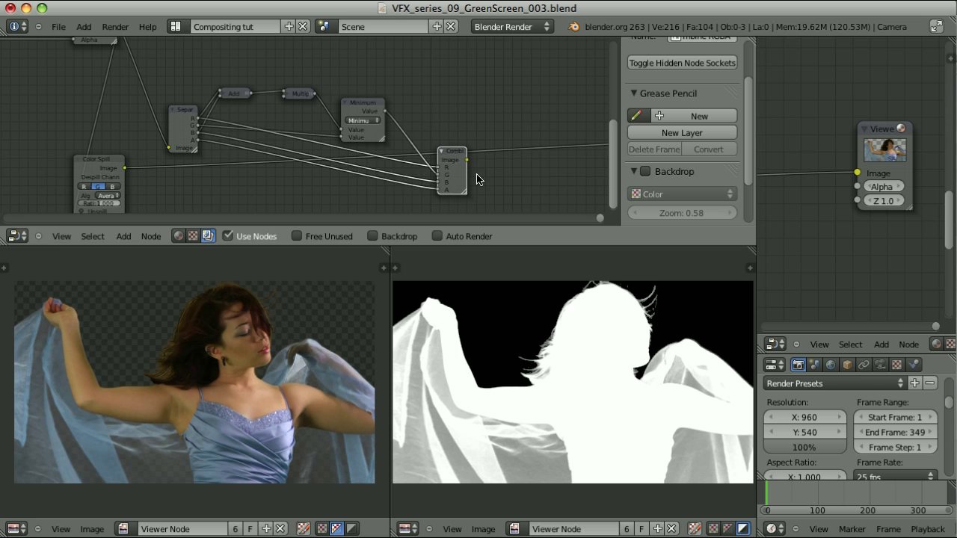
{"action": "key", "text": "g"}
{"action": "left_click", "coordinate": [474, 134]}
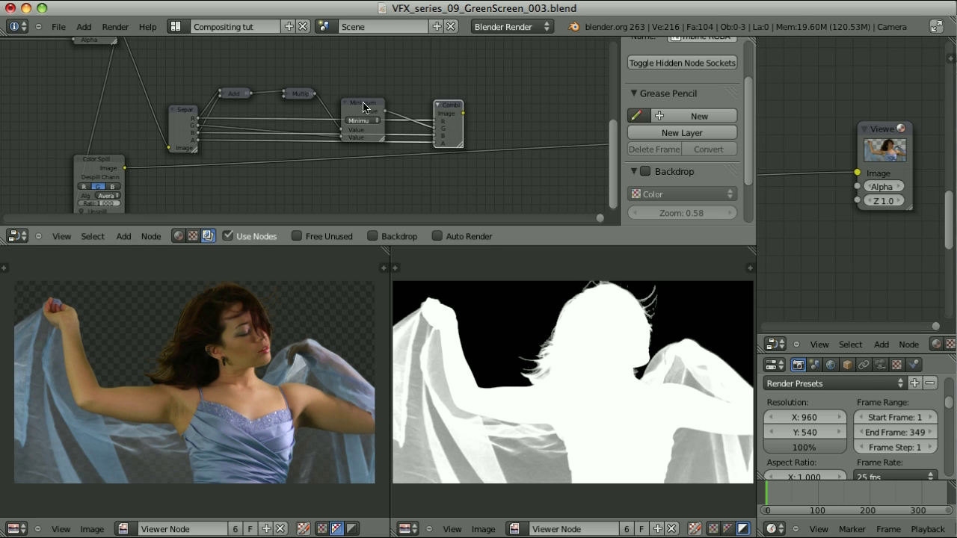
Set the Color Spill node's ratio to 0.5
{"action": "scroll", "coordinate": [186, 194], "scroll_direction": "up", "scroll_amount": 2}
{"action": "middle_click_drag", "start_coordinate": [186, 195], "coordinate": [421, 109]}
{"action": "scroll", "coordinate": [348, 186], "scroll_direction": "up", "scroll_amount": 3}
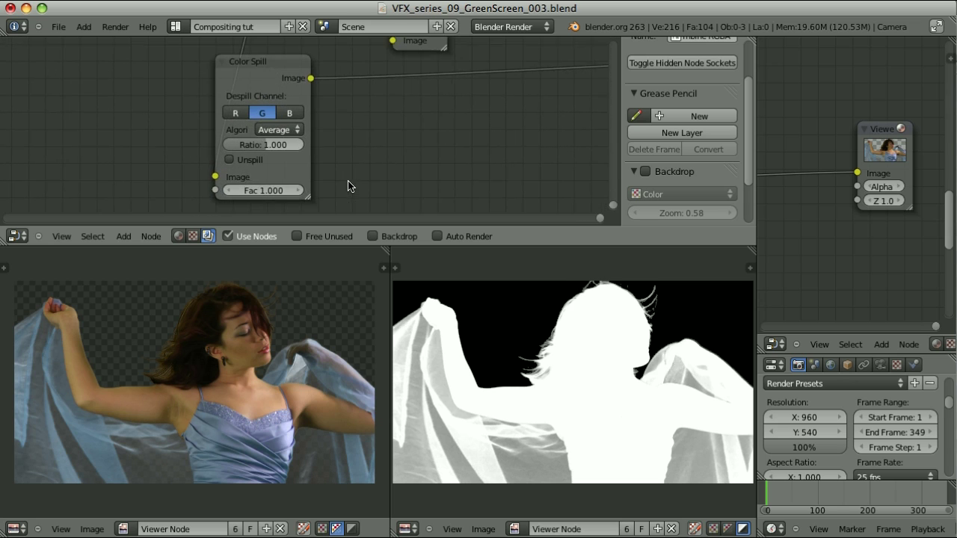
{"action": "middle_click_drag", "start_coordinate": [348, 186], "coordinate": [419, 153]}
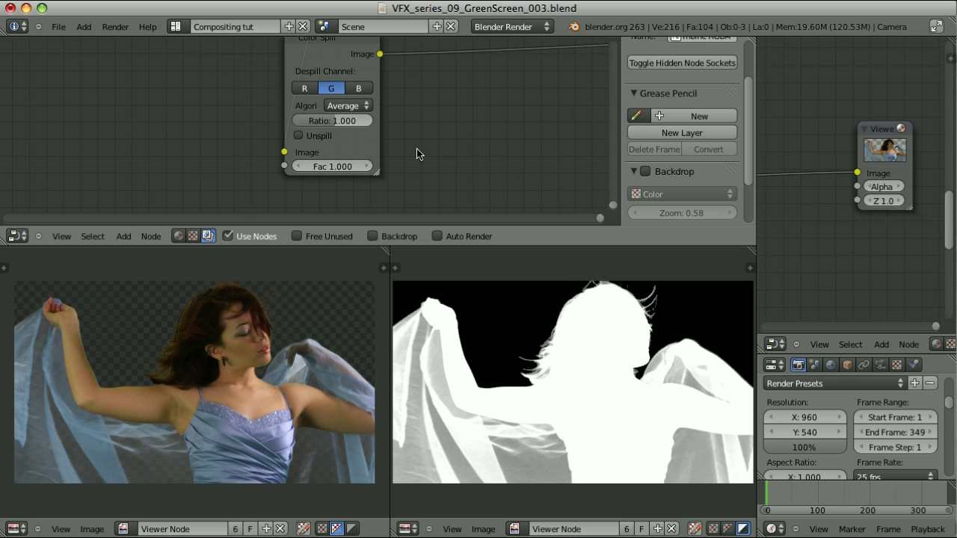
{"action": "left_click", "coordinate": [345, 120]}
{"action": "type", "text": "0.5"}
{"action": "key", "text": "Return"}
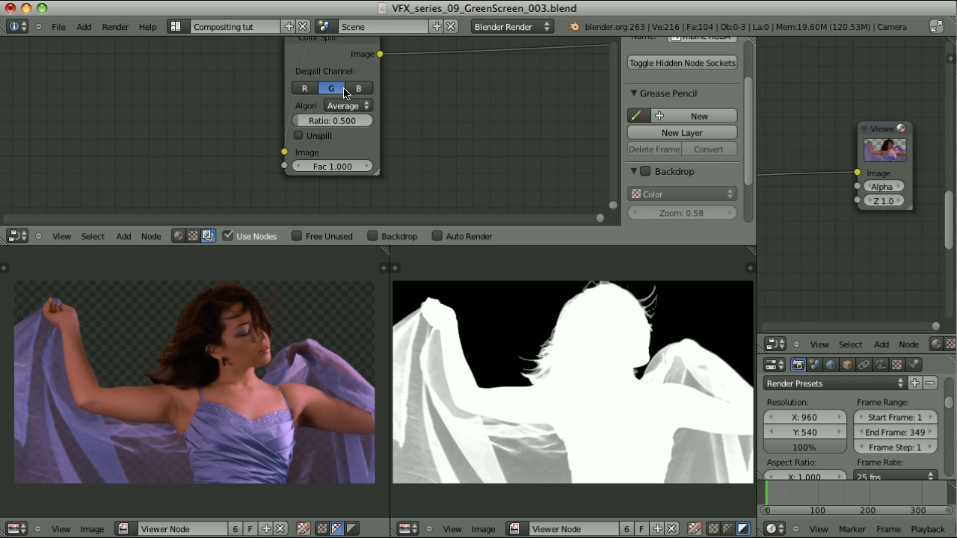
Spread out the custom despill nodes, moving Minimum and Combine RGBA further along and shifting Multiply closer to Add
{"action": "scroll", "coordinate": [476, 116], "scroll_direction": "up", "scroll_amount": 5}
{"action": "scroll", "coordinate": [445, 122], "scroll_direction": "right", "scroll_amount": 10}
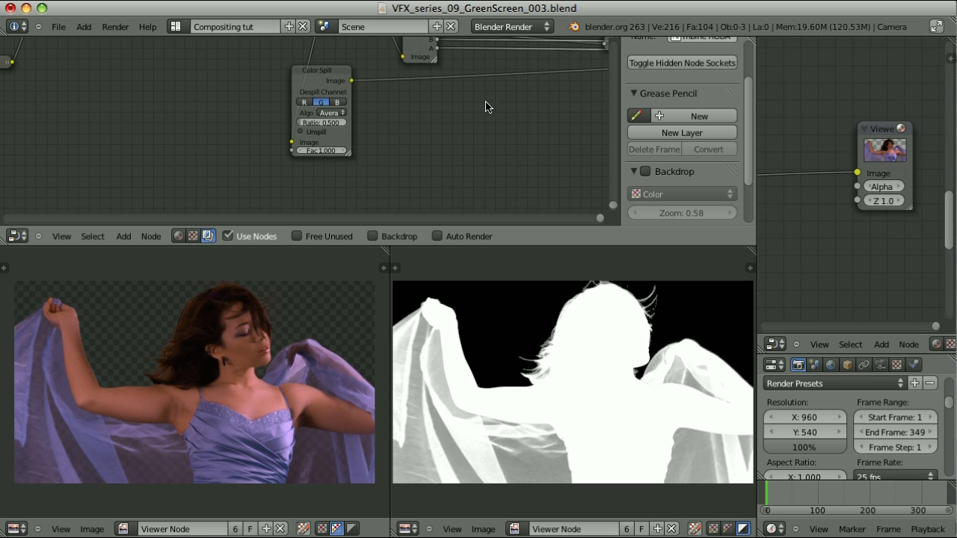
{"action": "scroll", "coordinate": [477, 151], "scroll_direction": "up", "scroll_amount": 3}
{"action": "scroll", "coordinate": [448, 150], "scroll_direction": "right", "scroll_amount": 6}
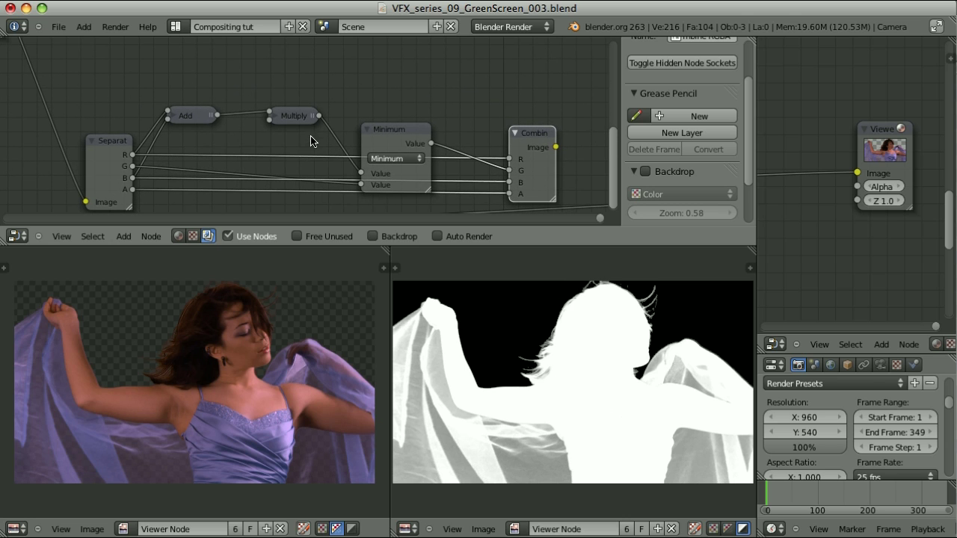
{"action": "scroll", "coordinate": [297, 122], "scroll_direction": "down", "scroll_amount": 2}
{"action": "scroll", "coordinate": [404, 142], "scroll_direction": "down", "scroll_amount": 2}
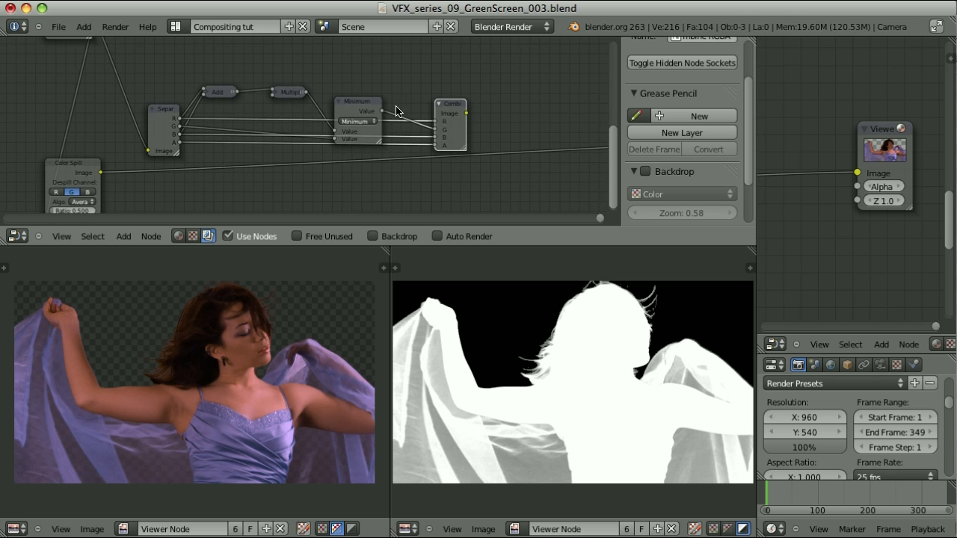
{"action": "left_click_drag", "start_coordinate": [340, 87], "coordinate": [476, 170]}
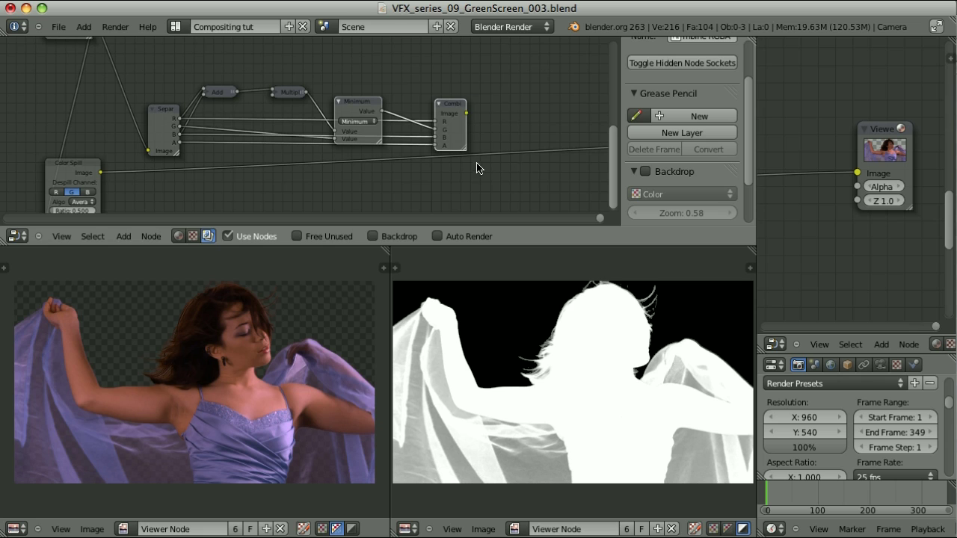
{"action": "key", "text": "g"}
{"action": "left_click", "coordinate": [545, 171]}
{"action": "left_click", "coordinate": [290, 92]}
{"action": "left_click_drag", "start_coordinate": [290, 92], "coordinate": [274, 84]}
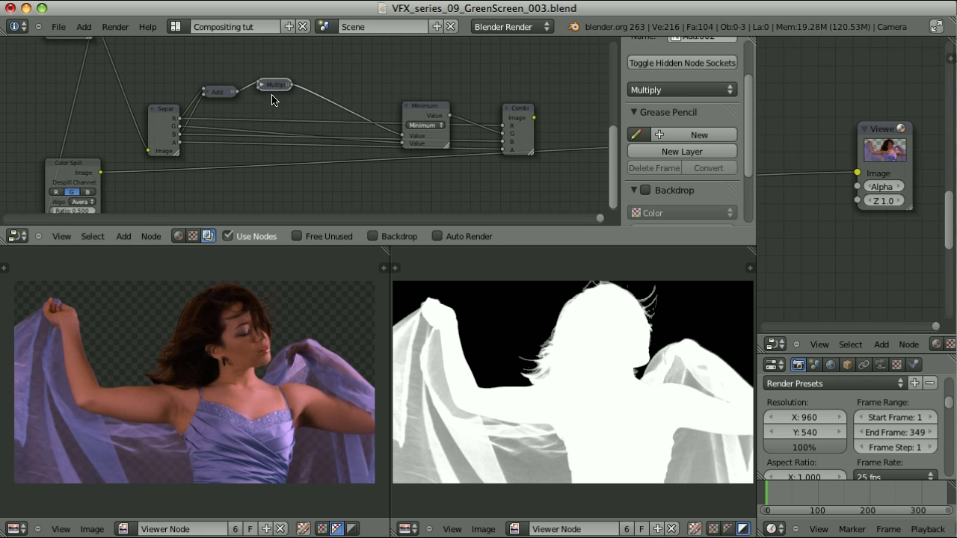
Add a Math node set to Multiply and insert it between the existing Multiply node and the Minimum node
{"action": "key", "text": "shift+a"}
{"action": "mouse_move", "coordinate": [288, 130]}
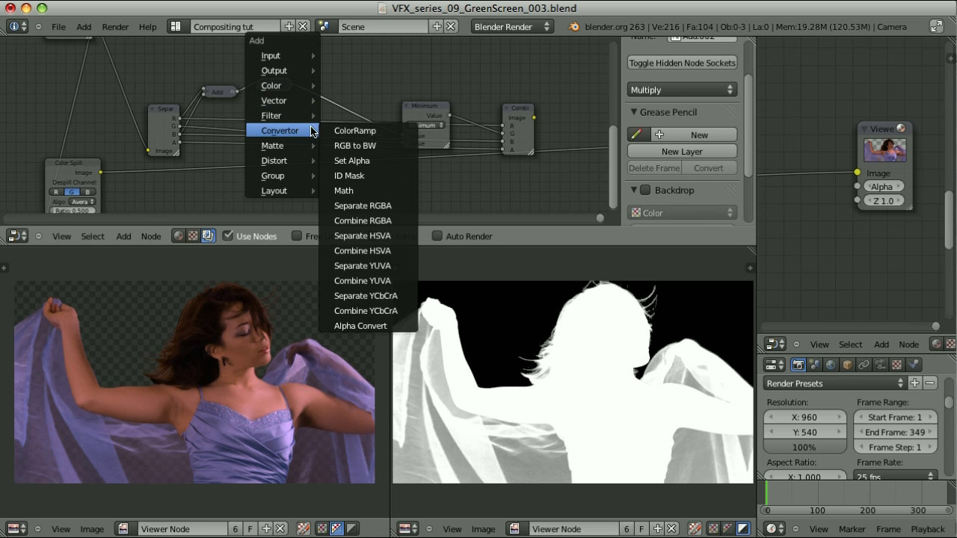
{"action": "left_click", "coordinate": [369, 193]}
{"action": "left_click", "coordinate": [390, 145]}
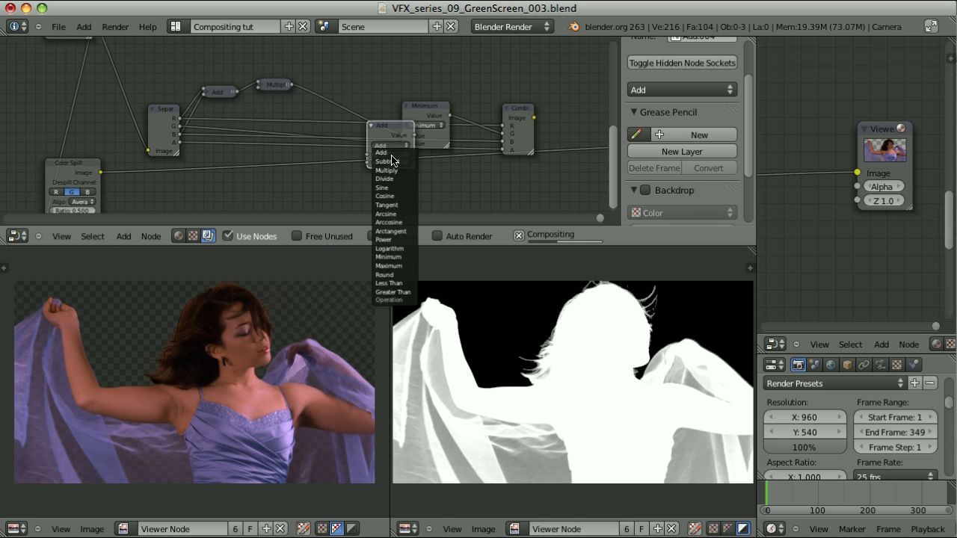
{"action": "left_click", "coordinate": [385, 170]}
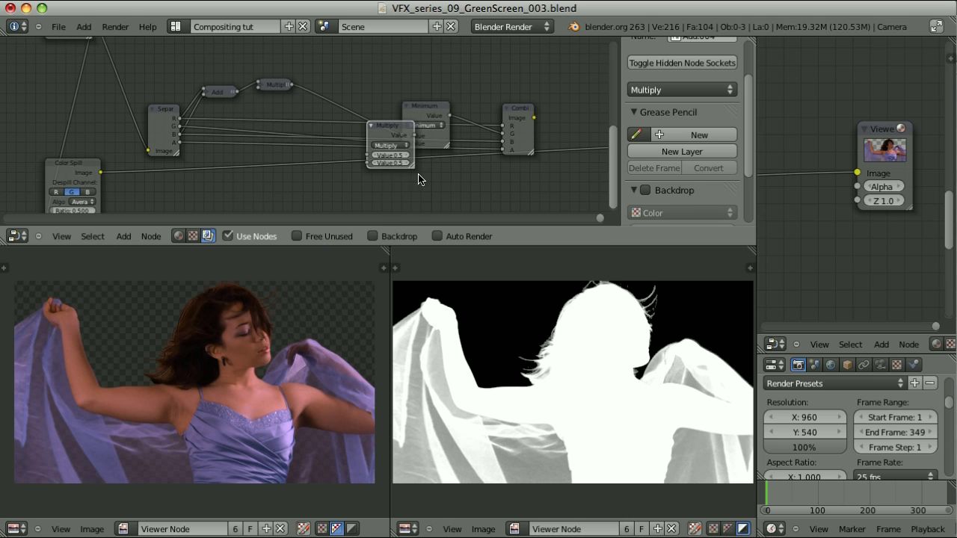
{"action": "scroll", "coordinate": [456, 195], "scroll_direction": "up", "scroll_amount": 3}
{"action": "left_click_drag", "start_coordinate": [468, 128], "coordinate": [382, 26]}
{"action": "scroll", "coordinate": [456, 96], "scroll_direction": "down", "scroll_amount": 4}
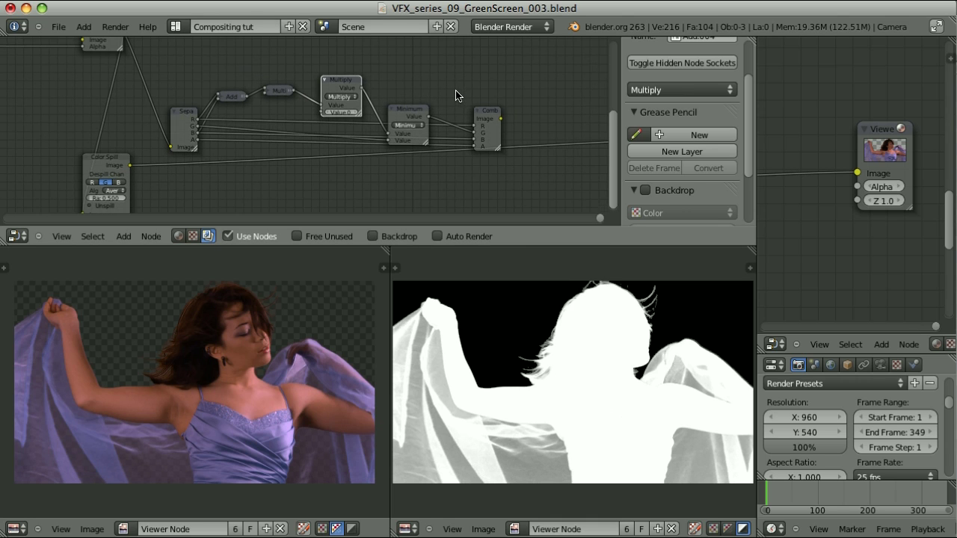
Preview the Combine RGBA output in the viewer and switch back to the Color Spill output to compare them
{"action": "left_click", "coordinate": [490, 114]}
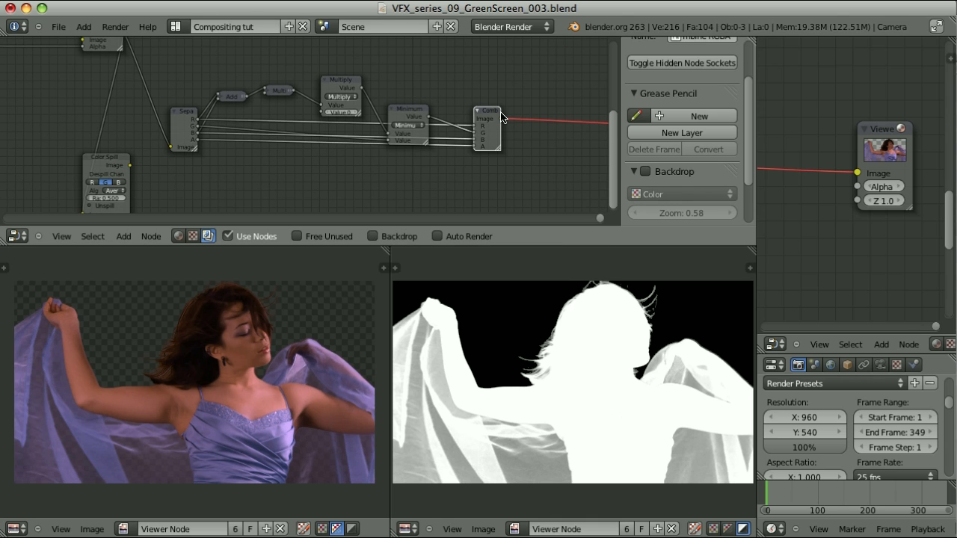
{"action": "left_click", "coordinate": [104, 163]}
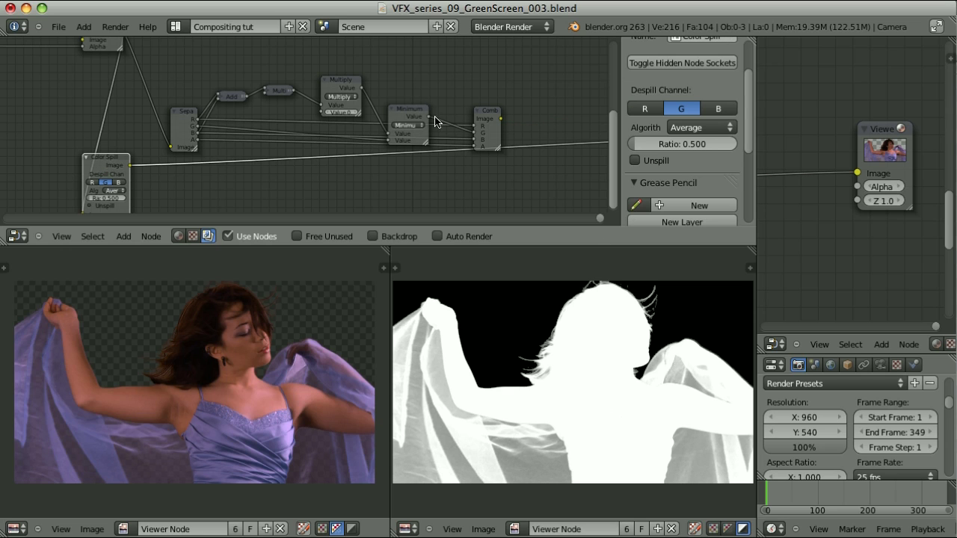
Switch the Color Spill node's algorithm to Simple and raise its ratio to about 0.883
{"action": "scroll", "coordinate": [244, 178], "scroll_direction": "up", "scroll_amount": 2}
{"action": "middle_click_drag", "start_coordinate": [244, 178], "coordinate": [480, 141]}
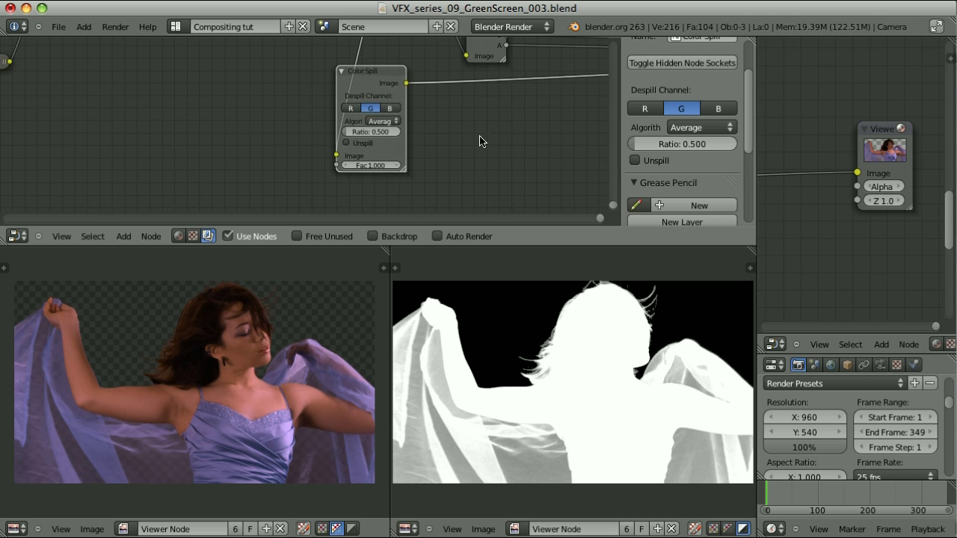
{"action": "scroll", "coordinate": [481, 141], "scroll_direction": "up", "scroll_amount": 2}
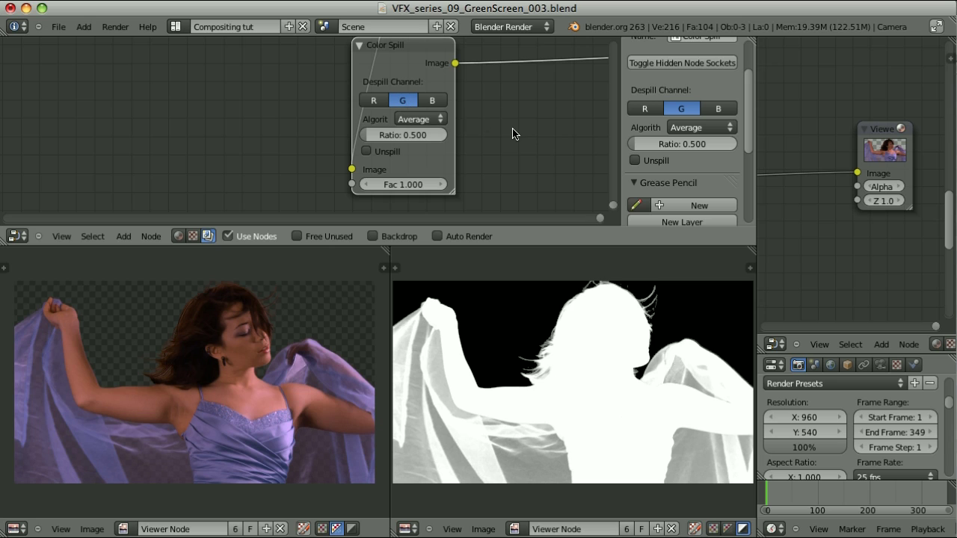
{"action": "left_click", "coordinate": [434, 120]}
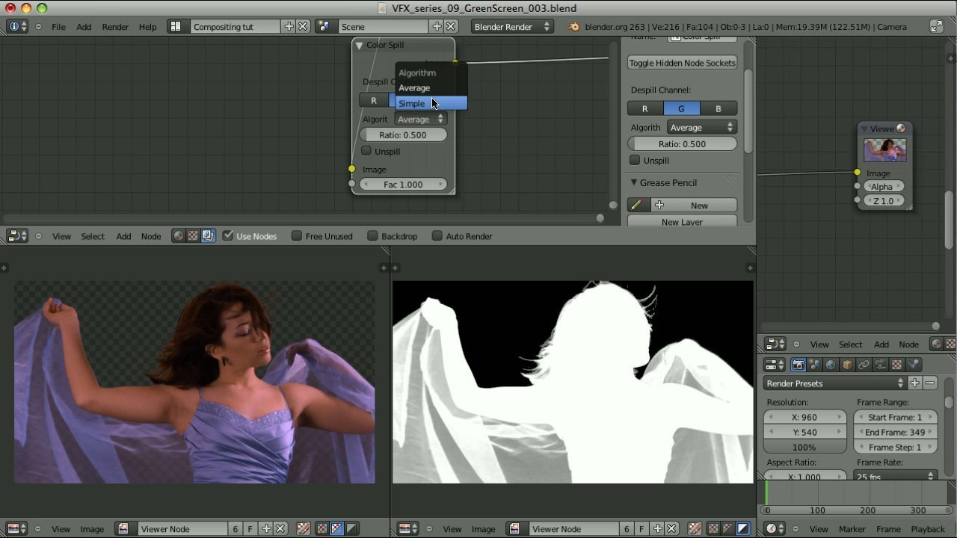
{"action": "left_click", "coordinate": [432, 103]}
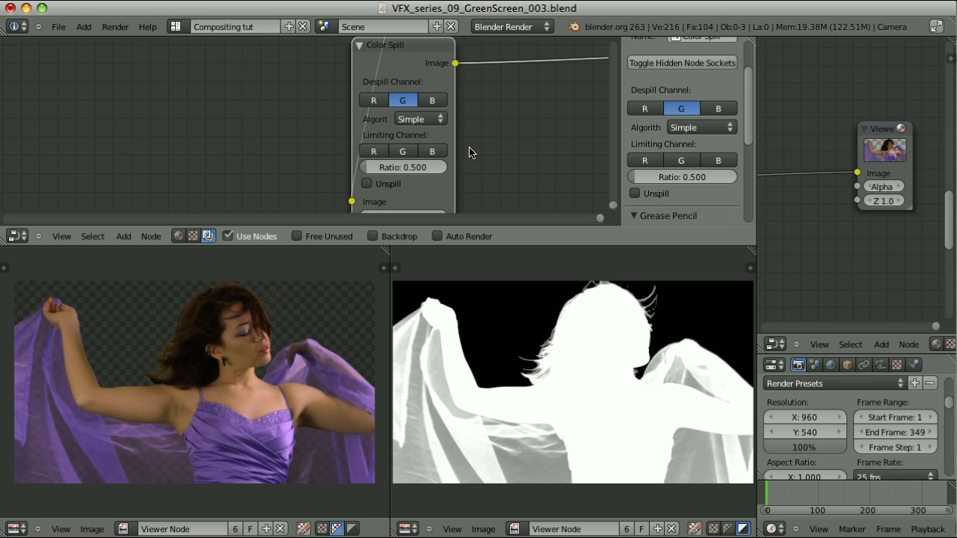
{"action": "left_click_drag", "start_coordinate": [369, 167], "coordinate": [414, 170]}
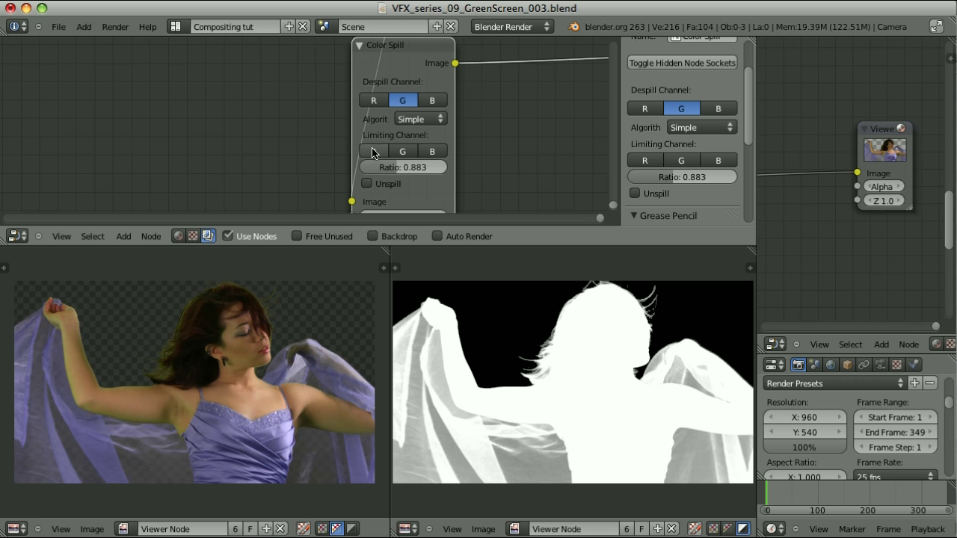
Try G and B as the Color Spill node's limiting channel, and return its algorithm to Average
{"action": "left_click", "coordinate": [400, 151]}
{"action": "left_click", "coordinate": [432, 151]}
{"action": "left_click", "coordinate": [419, 122]}
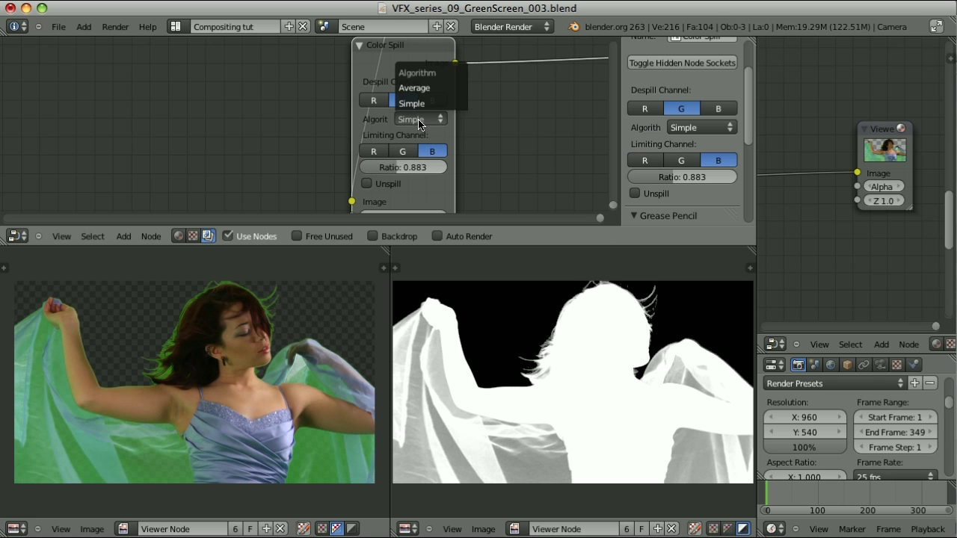
{"action": "left_click", "coordinate": [415, 87]}
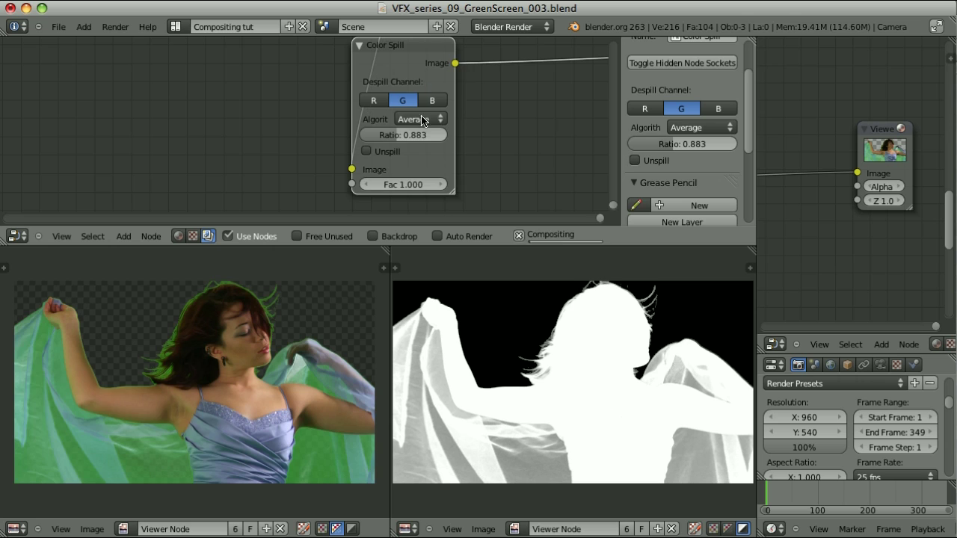
Enable Unspill on the Color Spill node and set its G value to 1
{"action": "left_click", "coordinate": [366, 155]}
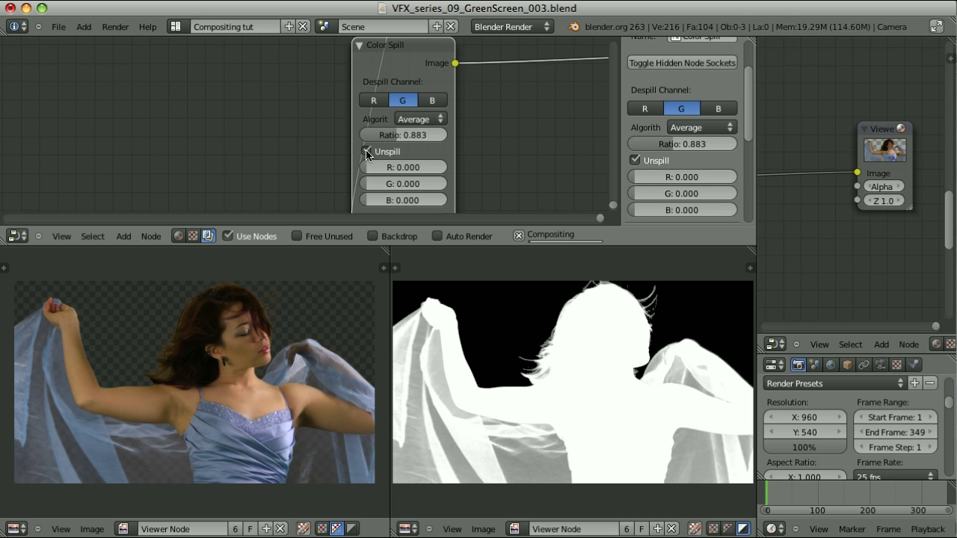
{"action": "middle_click_drag", "start_coordinate": [407, 152], "coordinate": [392, 120]}
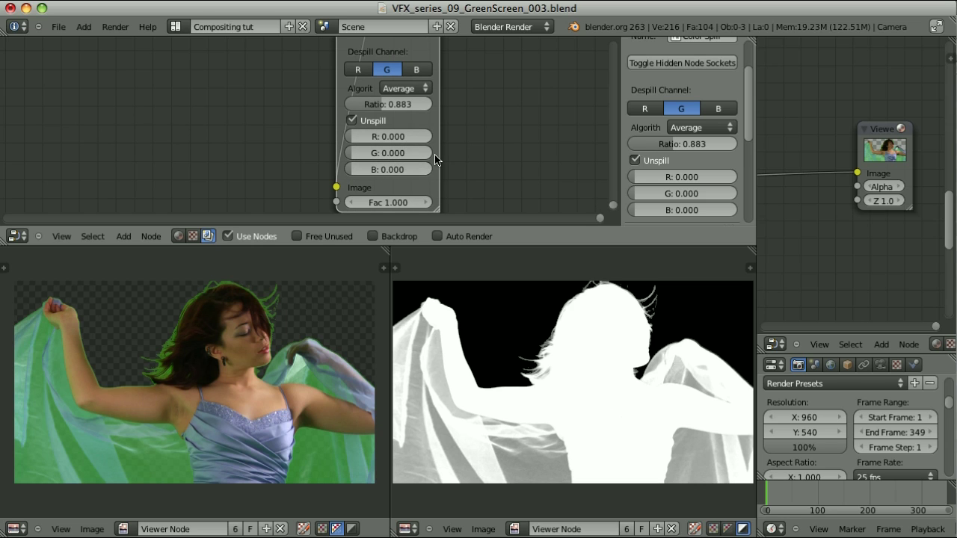
{"action": "left_click", "coordinate": [401, 153]}
{"action": "type", "text": "1"}
{"action": "key", "text": "Return"}
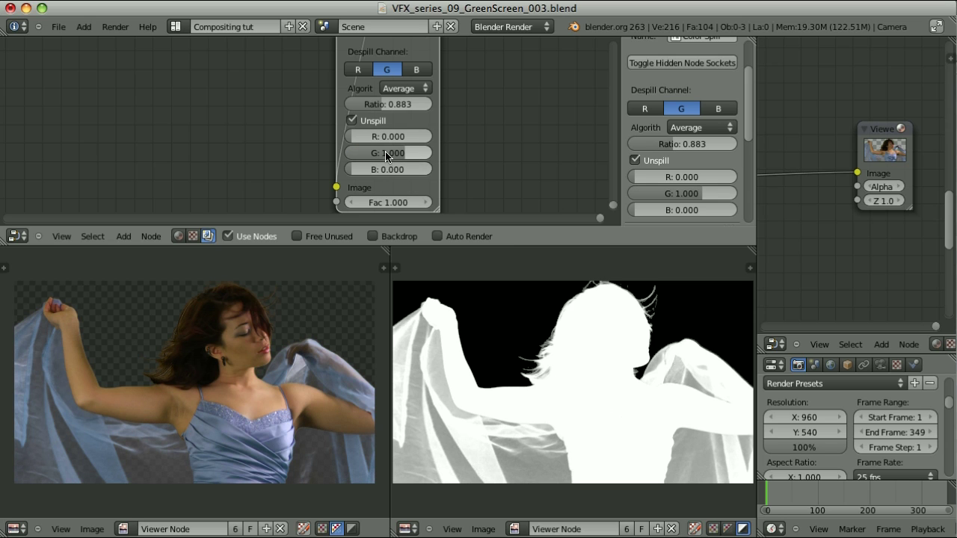
Toggle Unspill off and on to compare, and raise its R value to about 0.261 and B to about 0.248
{"action": "left_click", "coordinate": [351, 120]}
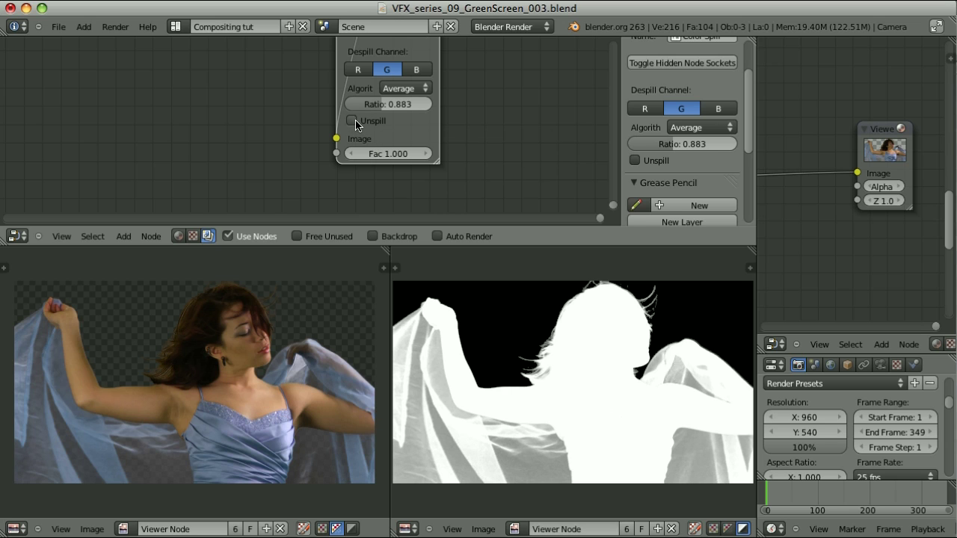
{"action": "left_click", "coordinate": [356, 123]}
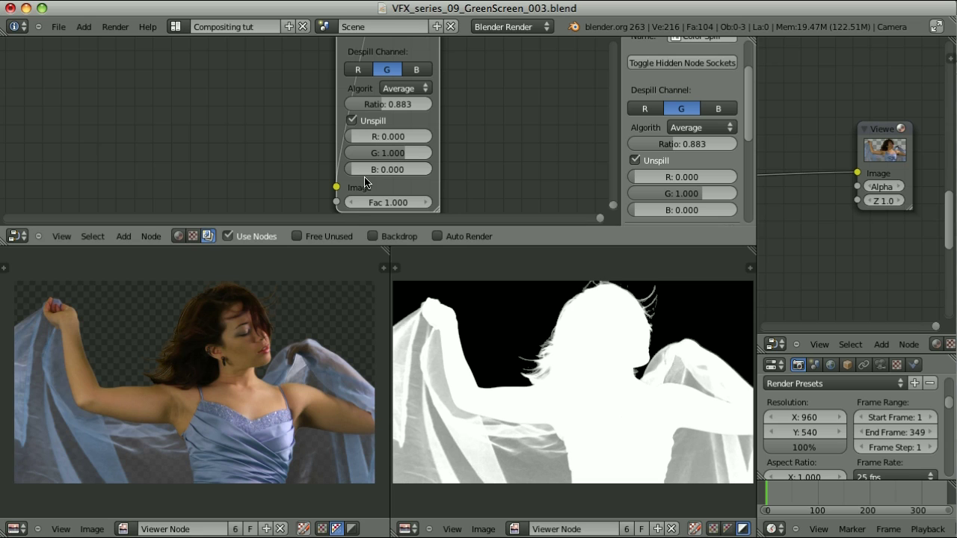
{"action": "left_click_drag", "start_coordinate": [354, 136], "coordinate": [380, 170]}
{"action": "left_click_drag", "start_coordinate": [358, 136], "coordinate": [365, 127]}
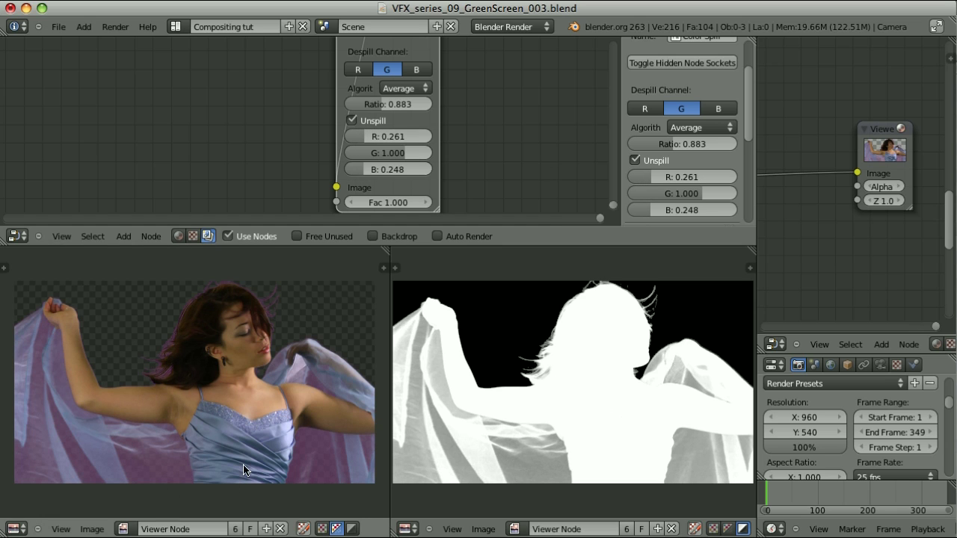
Turn off Unspill on the Color Spill node and set its ratio to 1
{"action": "left_click", "coordinate": [352, 120]}
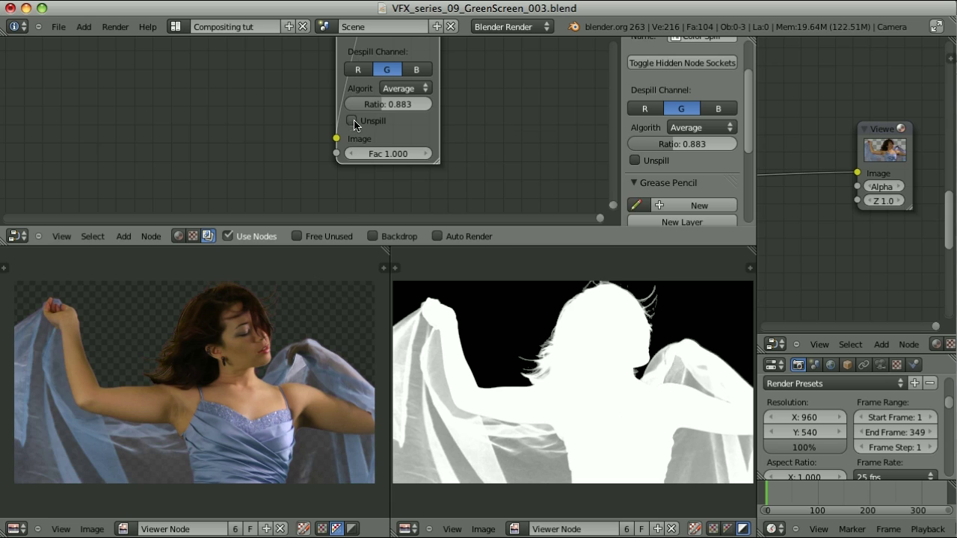
{"action": "left_click", "coordinate": [397, 107]}
{"action": "type", "text": "1"}
{"action": "key", "text": "Return"}
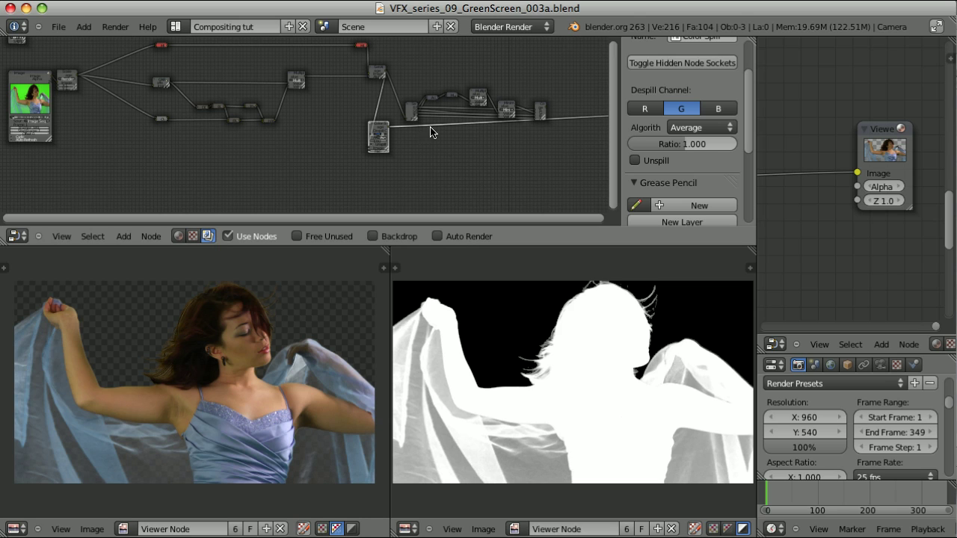
Delete the whole custom despill chain, from Separate RGBA through the math nodes to Combine RGBA
{"action": "key", "text": "b"}
{"action": "left_click_drag", "start_coordinate": [405, 70], "coordinate": [554, 152]}
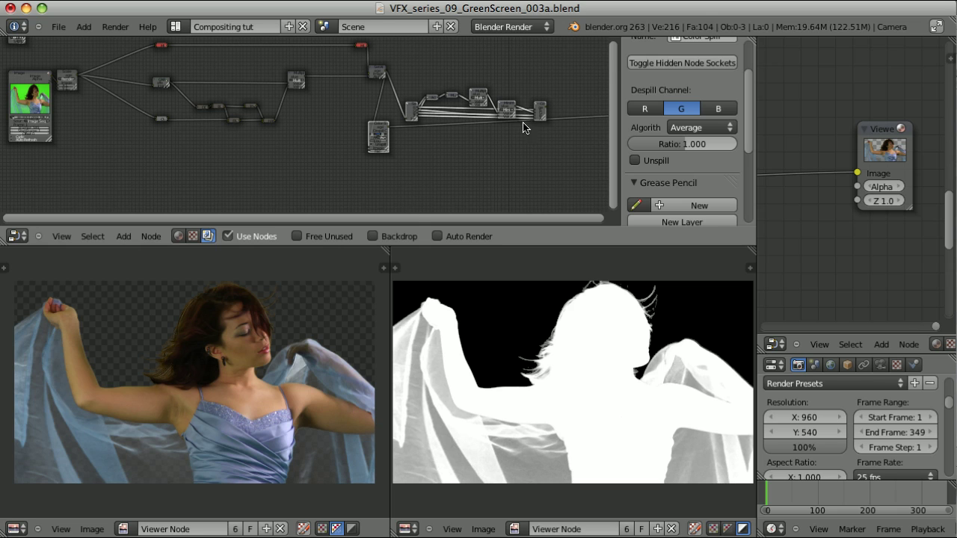
{"action": "key", "text": "ctrl+g"}
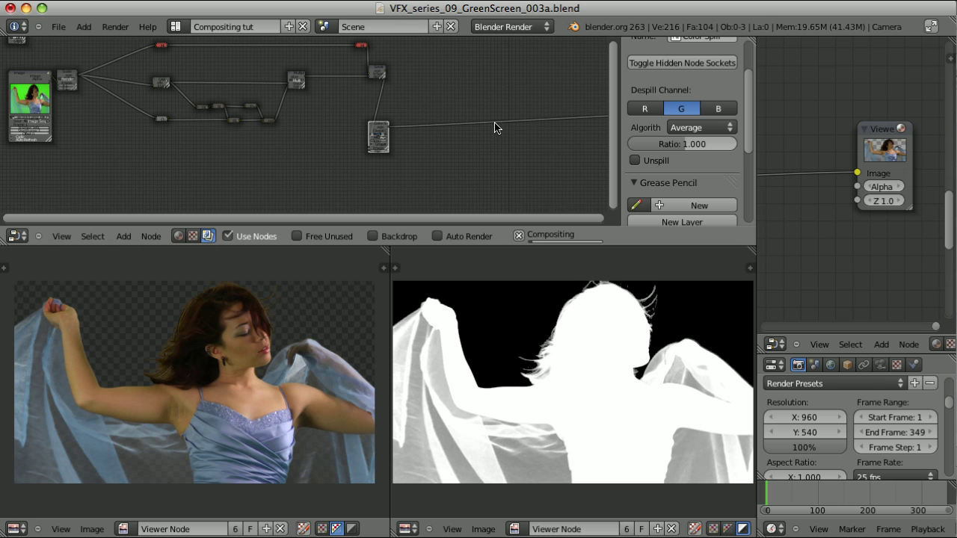
{"action": "key", "text": "Home"}
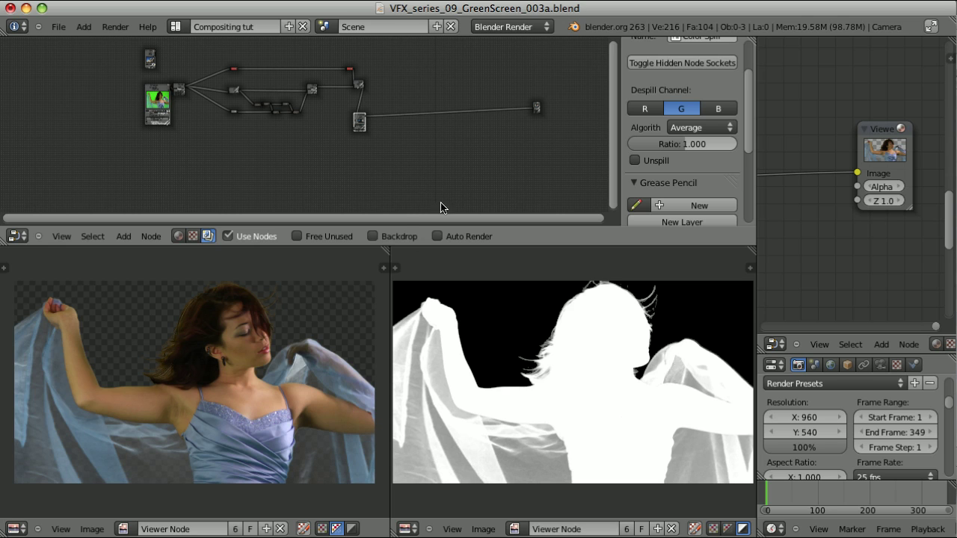
{"action": "scroll", "coordinate": [269, 152], "scroll_direction": "up", "scroll_amount": 5}
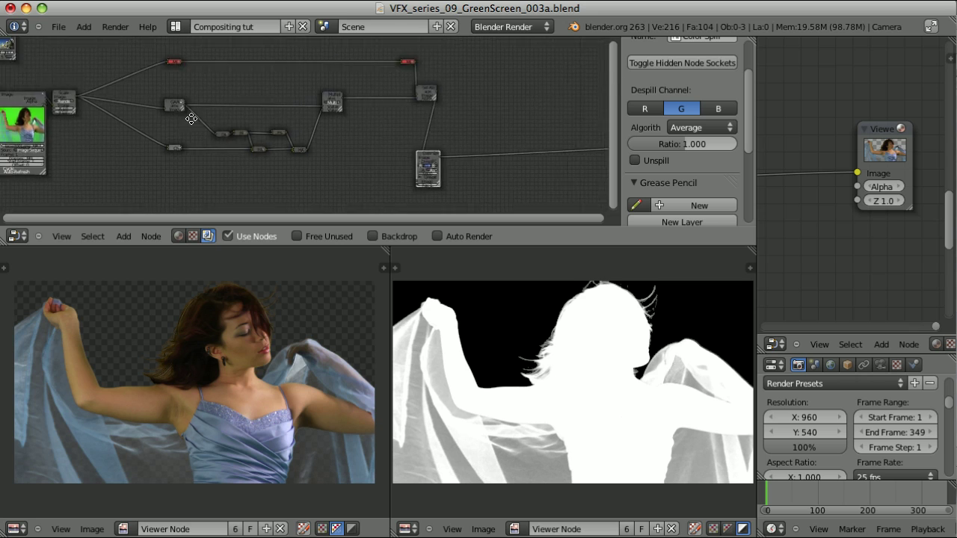
{"action": "scroll", "coordinate": [192, 138], "scroll_direction": "up", "scroll_amount": 2}
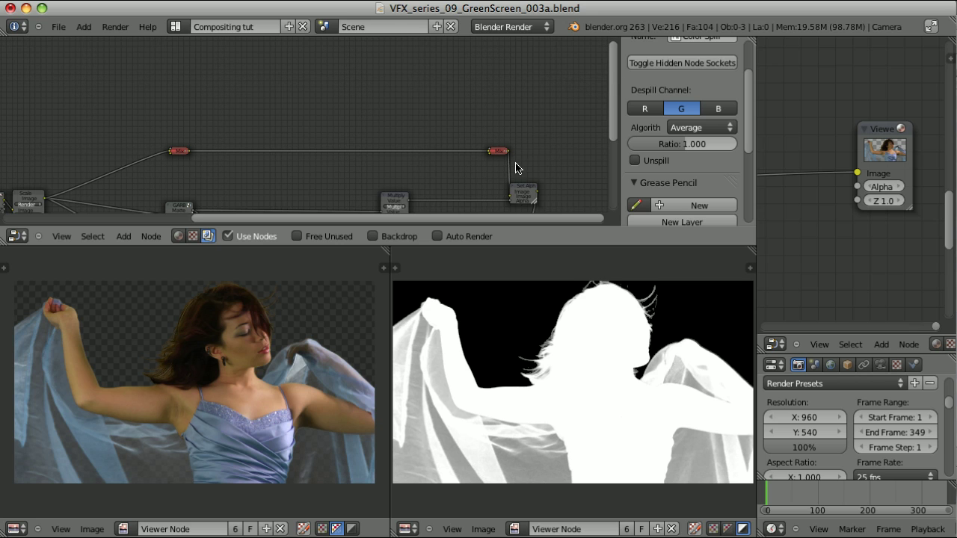
{"action": "middle_click_drag", "start_coordinate": [534, 167], "coordinate": [519, 109]}
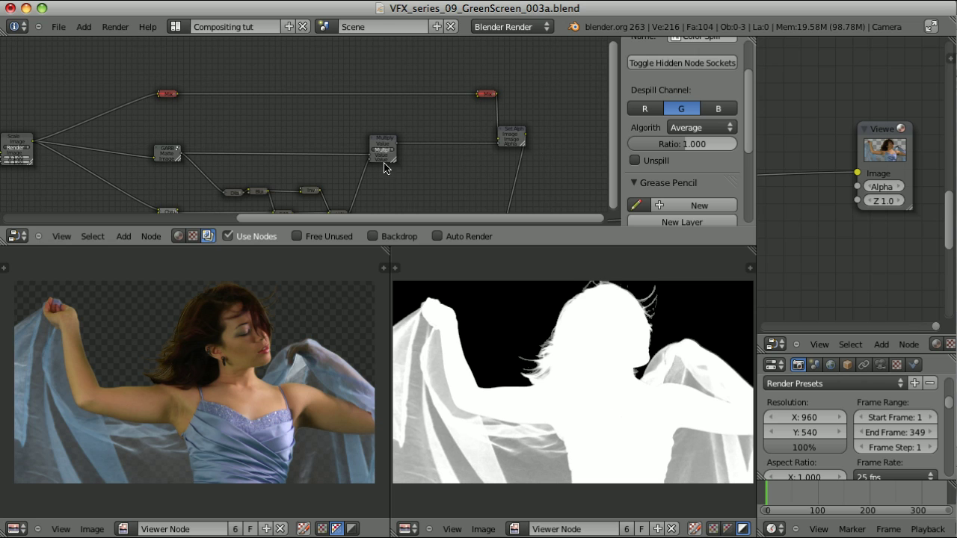
Select the mountain Image node and inspect it up close
{"action": "scroll", "coordinate": [446, 145], "scroll_direction": "down", "scroll_amount": 3}
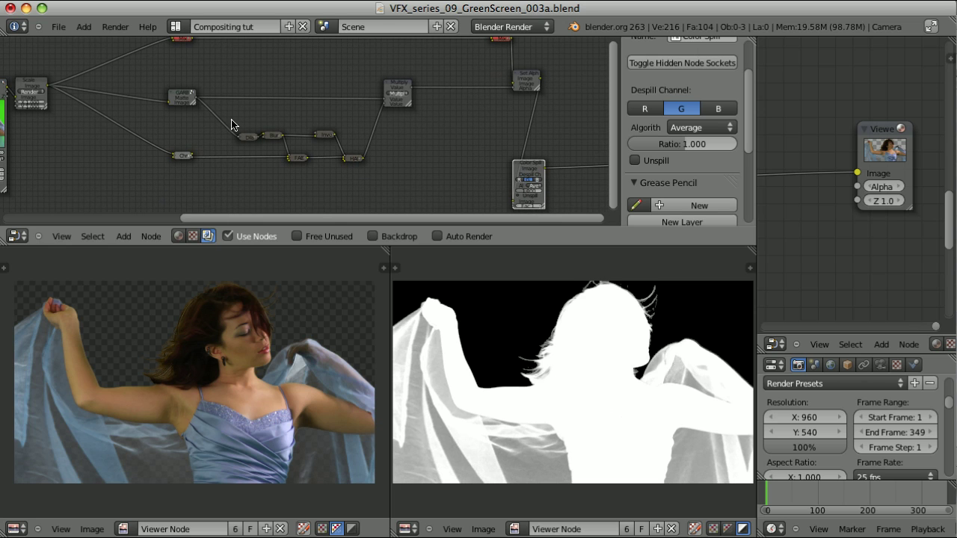
{"action": "scroll", "coordinate": [438, 157], "scroll_direction": "down", "scroll_amount": 3}
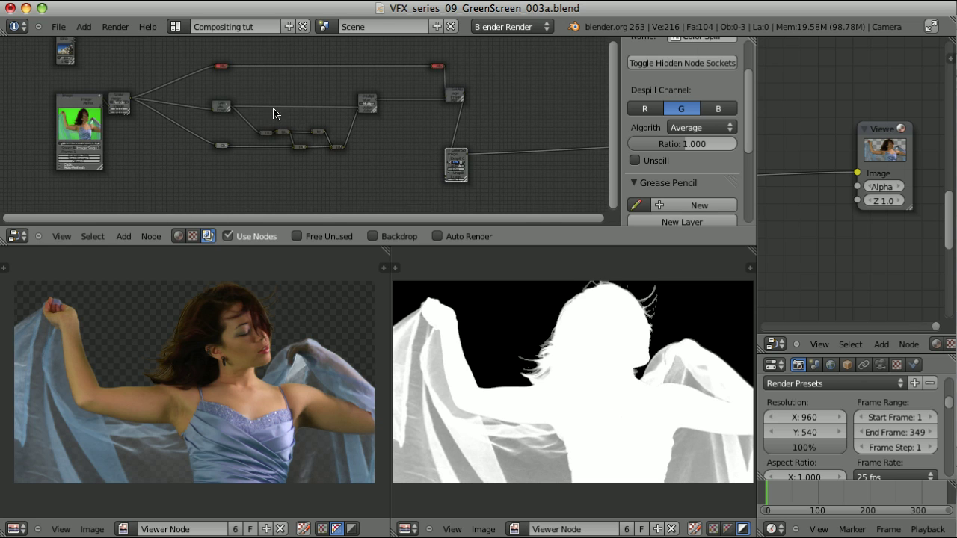
{"action": "scroll", "coordinate": [278, 128], "scroll_direction": "up", "scroll_amount": 3}
{"action": "middle_click_drag", "start_coordinate": [211, 116], "coordinate": [283, 93]}
{"action": "left_click_drag", "start_coordinate": [240, 87], "coordinate": [245, 79]}
{"action": "scroll", "coordinate": [245, 79], "scroll_direction": "up", "scroll_amount": 5}
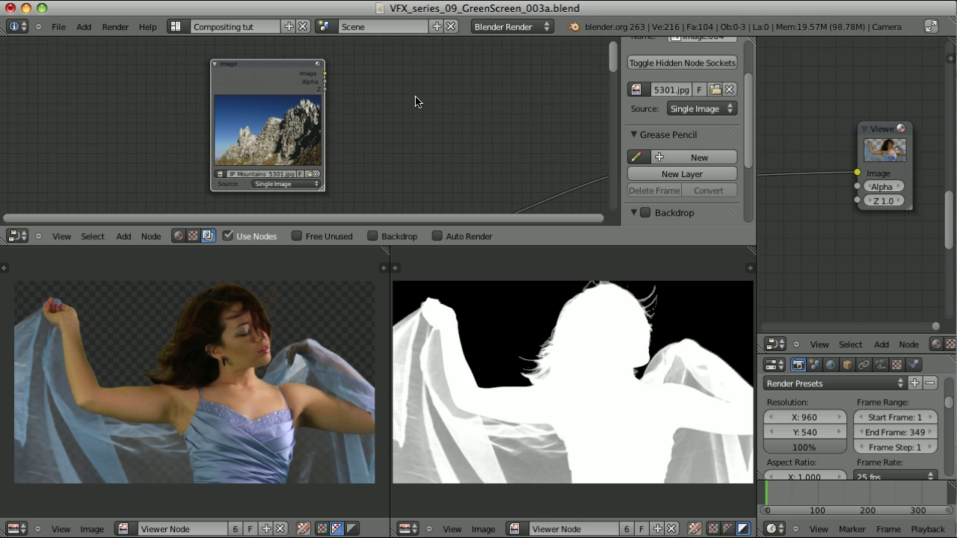
Add an Image input node beside the mountain background node and start opening a file for it
{"action": "key", "text": "shift+a"}
{"action": "mouse_move", "coordinate": [382, 55]}
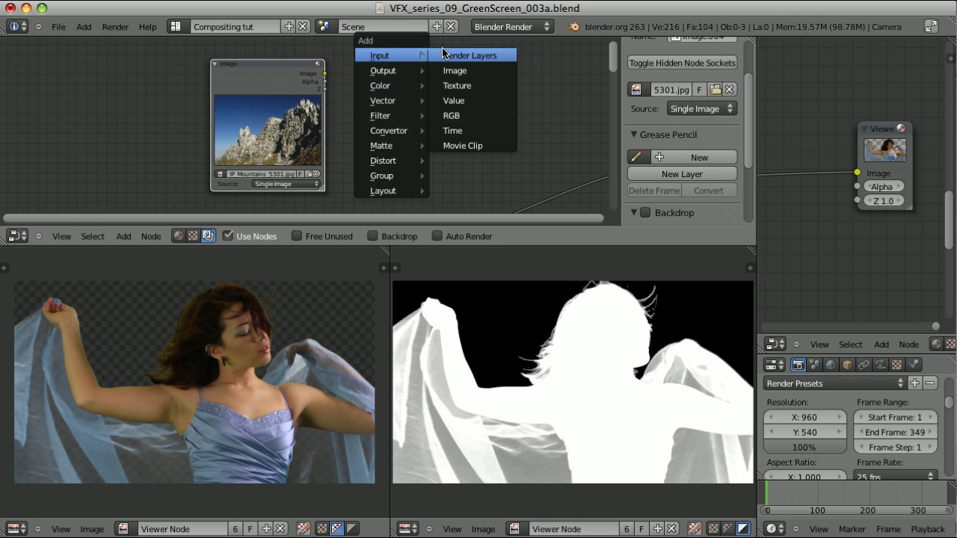
{"action": "left_click", "coordinate": [490, 77]}
{"action": "left_click_drag", "start_coordinate": [519, 102], "coordinate": [532, 99]}
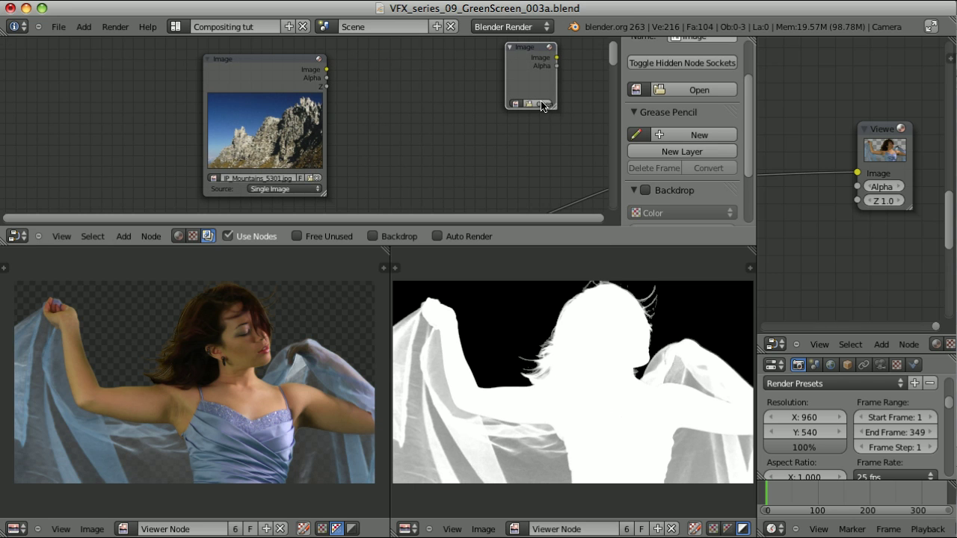
{"action": "left_click", "coordinate": [543, 104]}
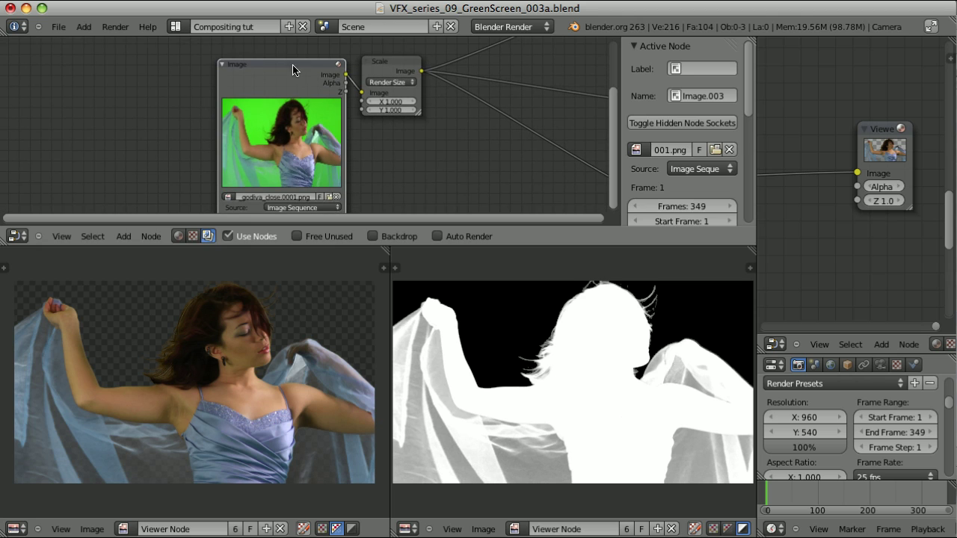
Check the green-screen Image node's source type, with Image Sequence chosen, and its frame, offset, Cyclic and Auto-Refresh settings
{"action": "middle_click_drag", "start_coordinate": [423, 187], "coordinate": [416, 135]}
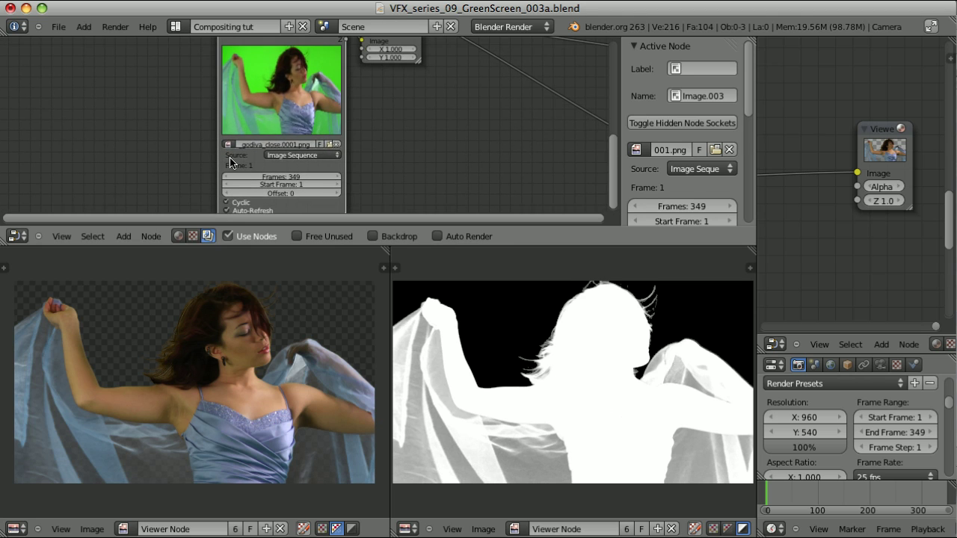
{"action": "left_click", "coordinate": [302, 156]}
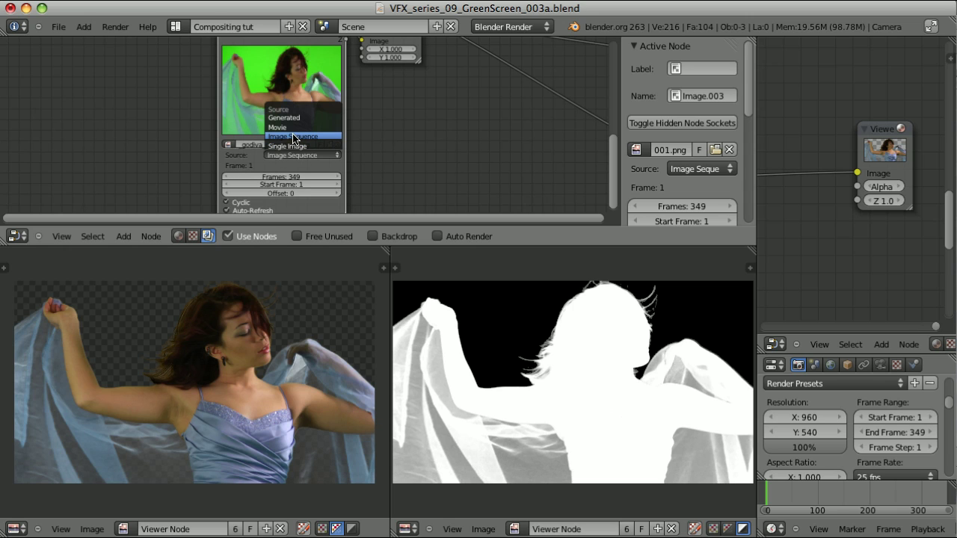
{"action": "left_click", "coordinate": [292, 139]}
{"action": "scroll", "coordinate": [442, 148], "scroll_direction": "up", "scroll_amount": 5}
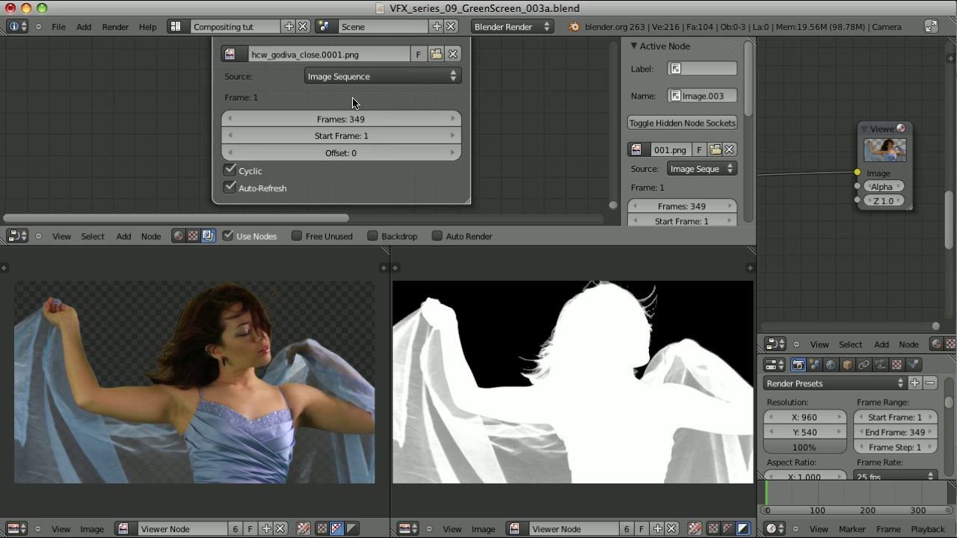
{"action": "scroll", "coordinate": [384, 106], "scroll_direction": "down", "scroll_amount": 4}
{"action": "scroll", "coordinate": [429, 89], "scroll_direction": "down", "scroll_amount": 3}
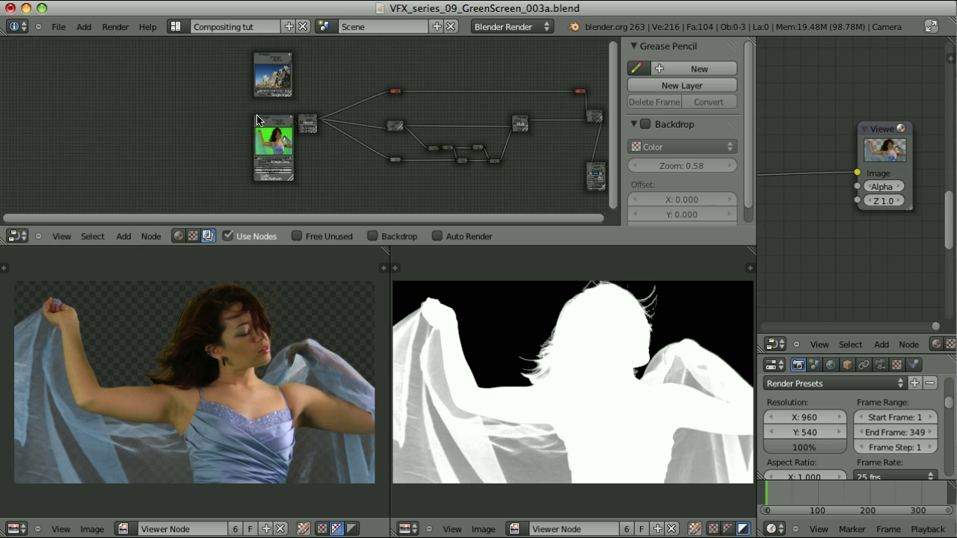
Move the mountain and green-screen Image nodes together horizontally, away from the Scale node
{"action": "scroll", "coordinate": [416, 154], "scroll_direction": "down", "scroll_amount": 4}
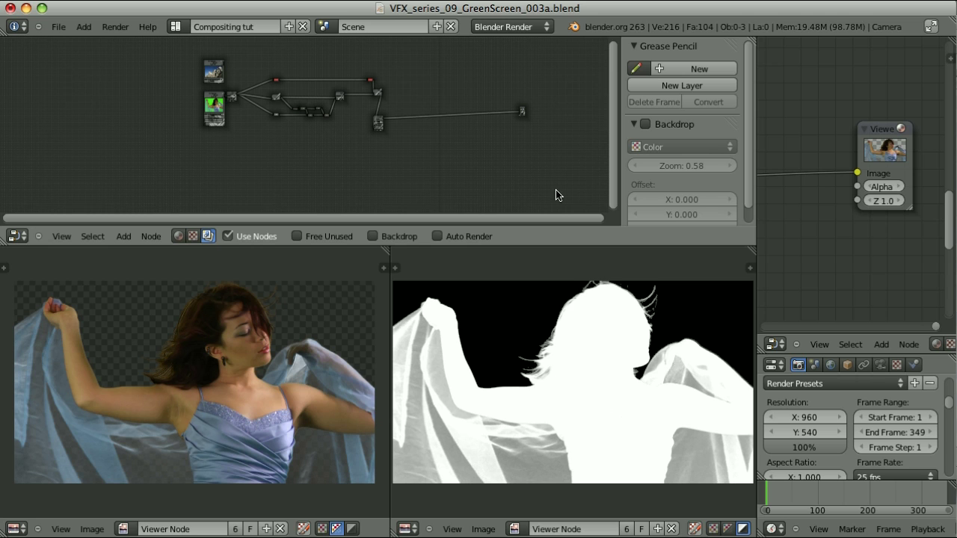
{"action": "scroll", "coordinate": [262, 149], "scroll_direction": "up", "scroll_amount": 3}
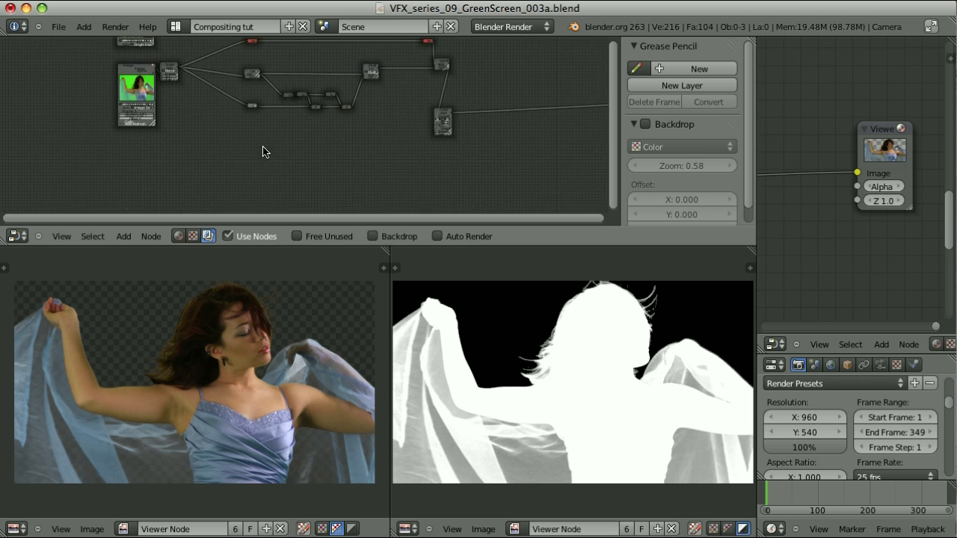
{"action": "middle_click_drag", "start_coordinate": [263, 150], "coordinate": [343, 193]}
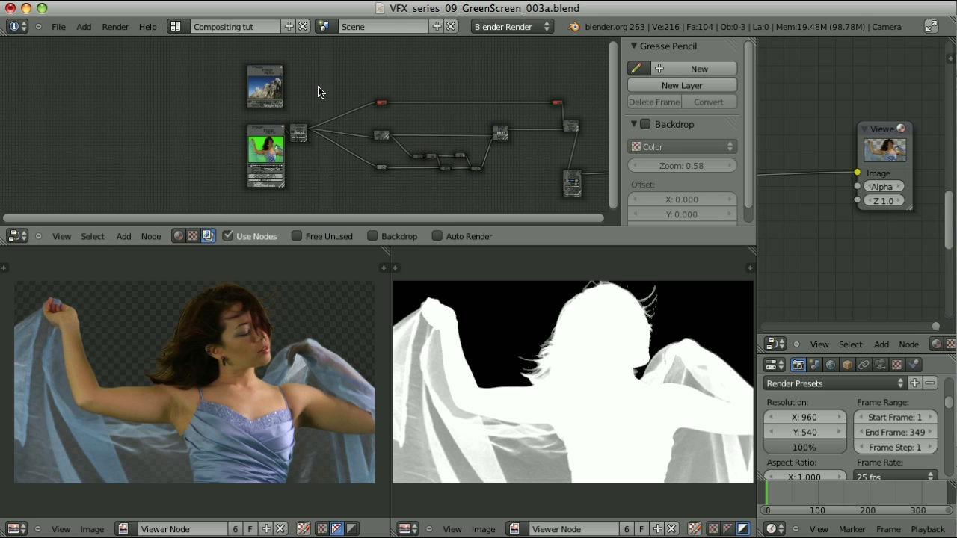
{"action": "scroll", "coordinate": [318, 147], "scroll_direction": "down", "scroll_amount": 2}
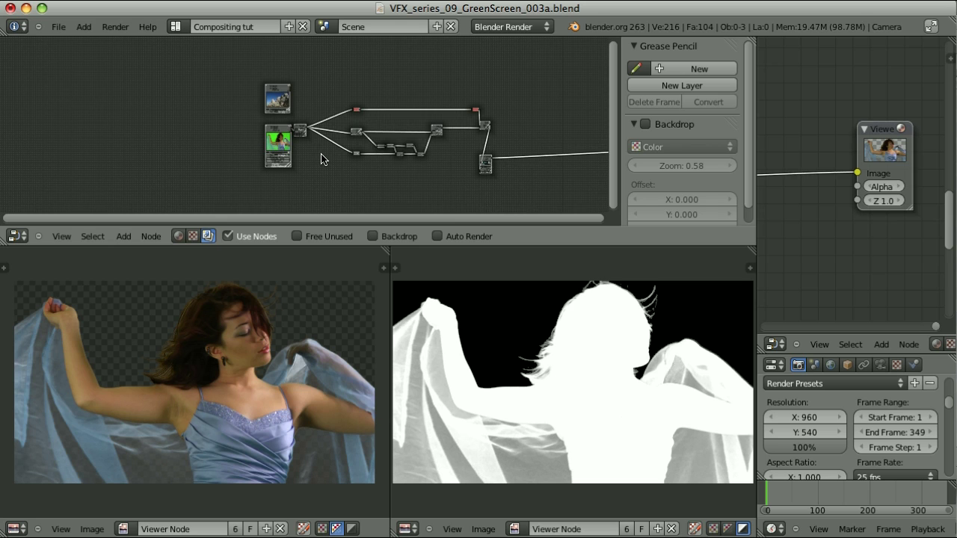
{"action": "left_click_drag", "start_coordinate": [224, 75], "coordinate": [289, 155]}
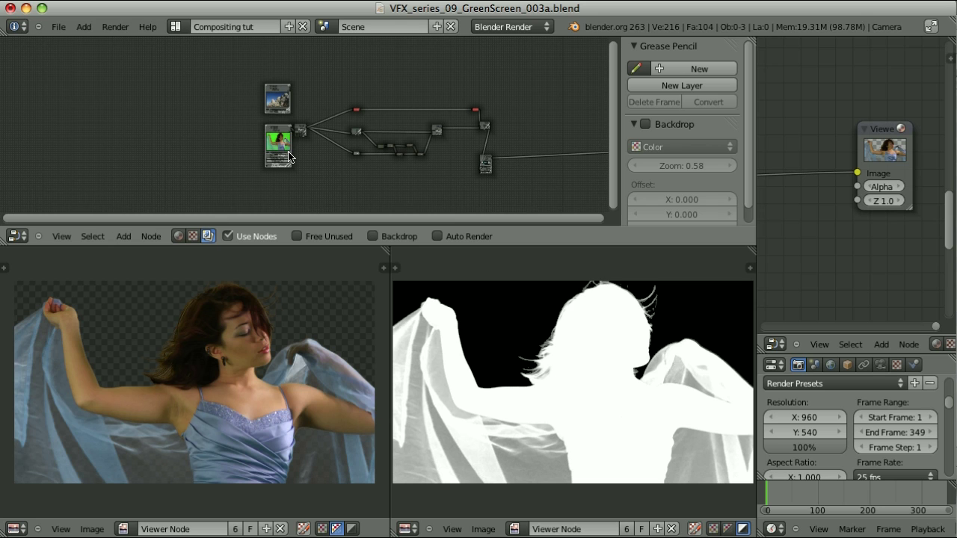
{"action": "key", "text": "g"}
{"action": "key", "text": "x"}
{"action": "left_click", "coordinate": [178, 112]}
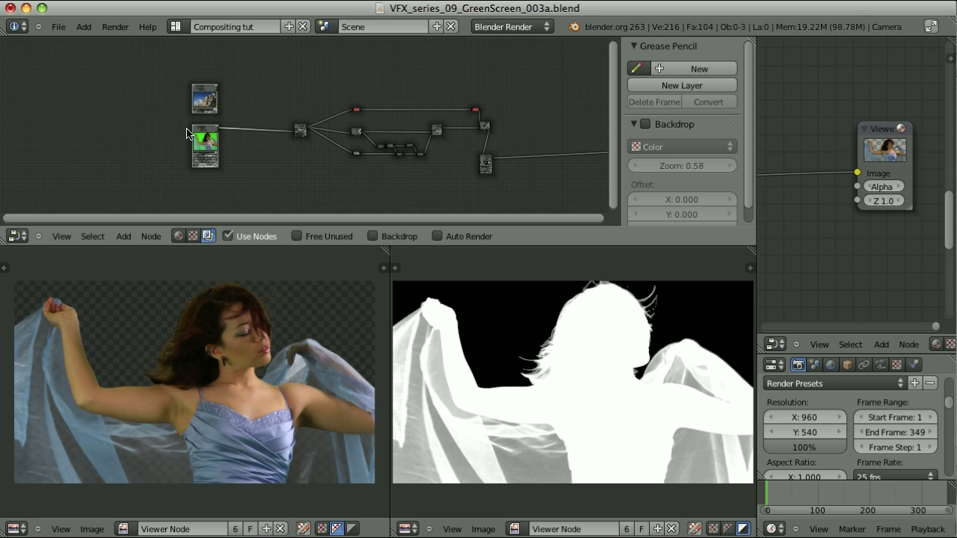
Add a Mix node in the empty area between the Color Spill and Viewer nodes, below their link
{"action": "middle_click_drag", "start_coordinate": [514, 153], "coordinate": [397, 117]}
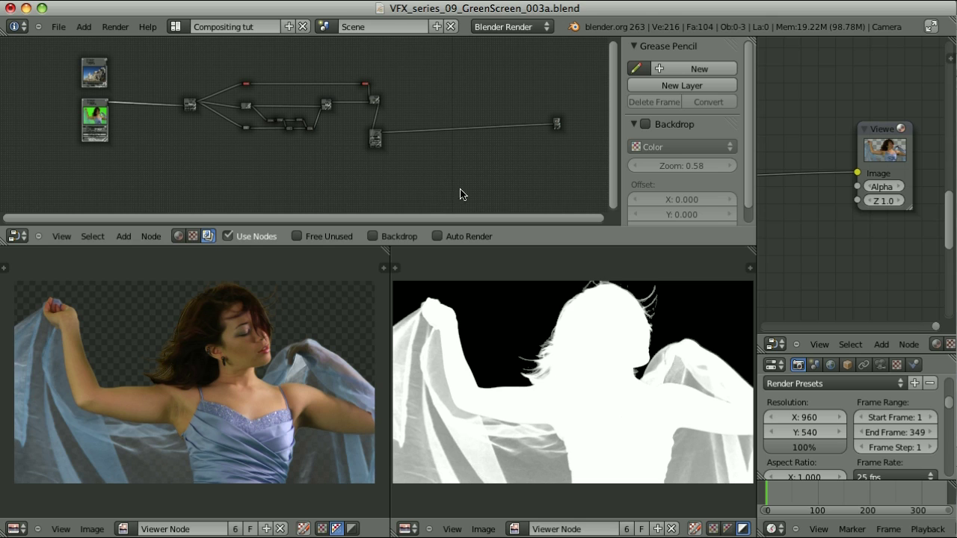
{"action": "scroll", "coordinate": [437, 163], "scroll_direction": "up", "scroll_amount": 1}
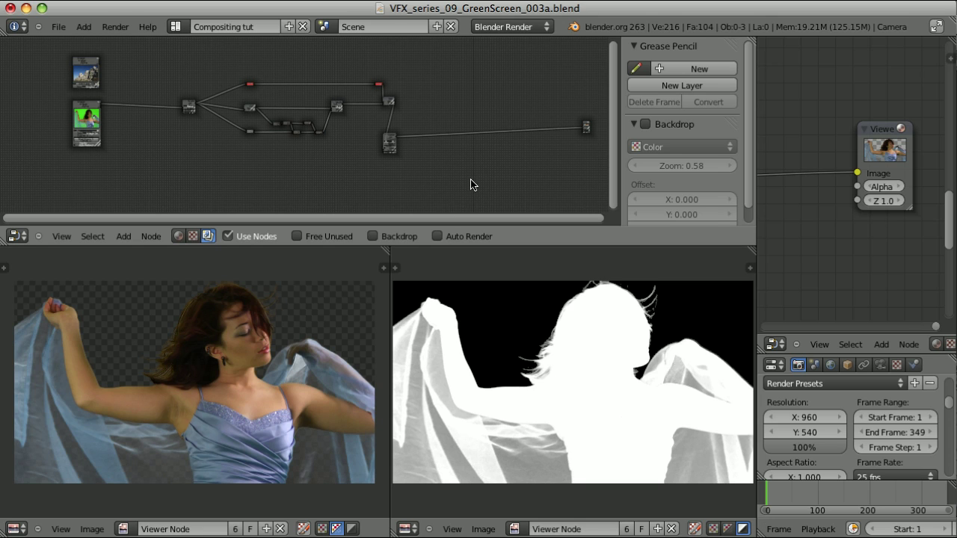
{"action": "key", "text": "shift+a"}
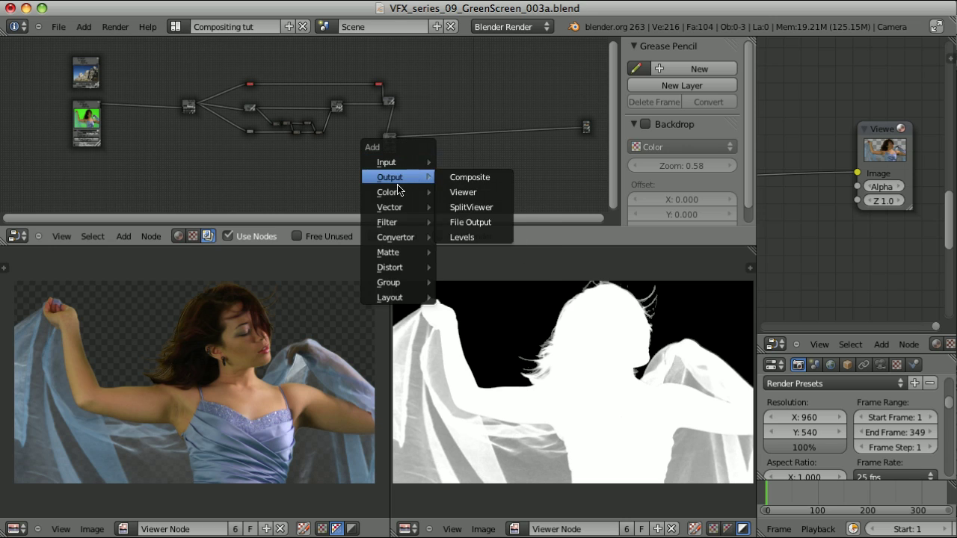
{"action": "mouse_move", "coordinate": [401, 193]}
{"action": "left_click", "coordinate": [488, 207]}
{"action": "left_click", "coordinate": [474, 188]}
Connect the mountain image and the Color Spill output to the new Mix node's two image inputs
{"action": "left_click", "coordinate": [85, 67]}
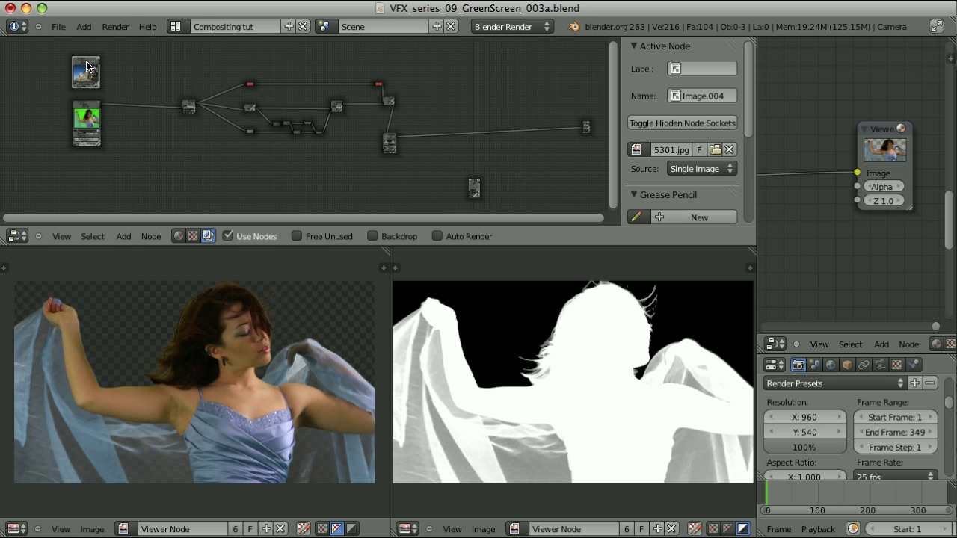
{"action": "key", "text": "f"}
{"action": "left_click", "coordinate": [390, 142]}
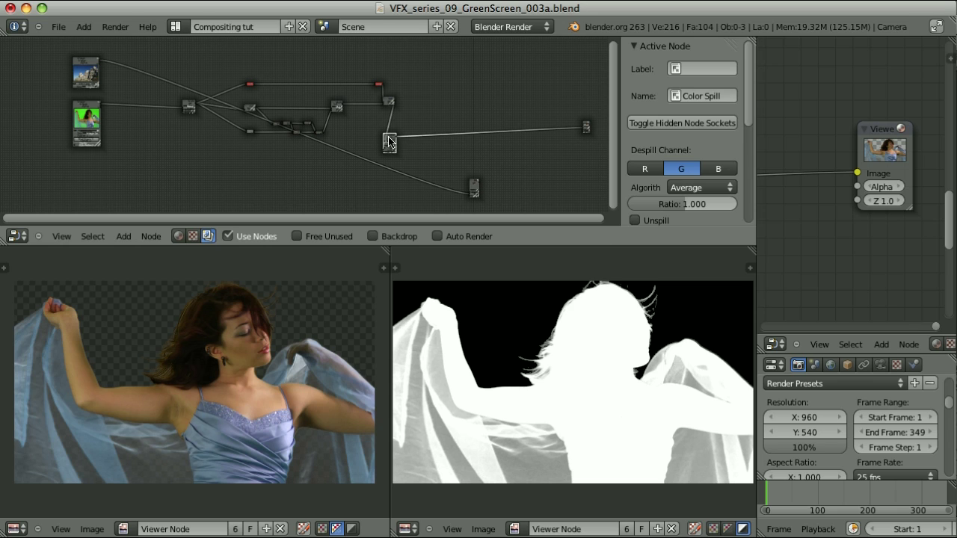
{"action": "left_click", "coordinate": [473, 187]}
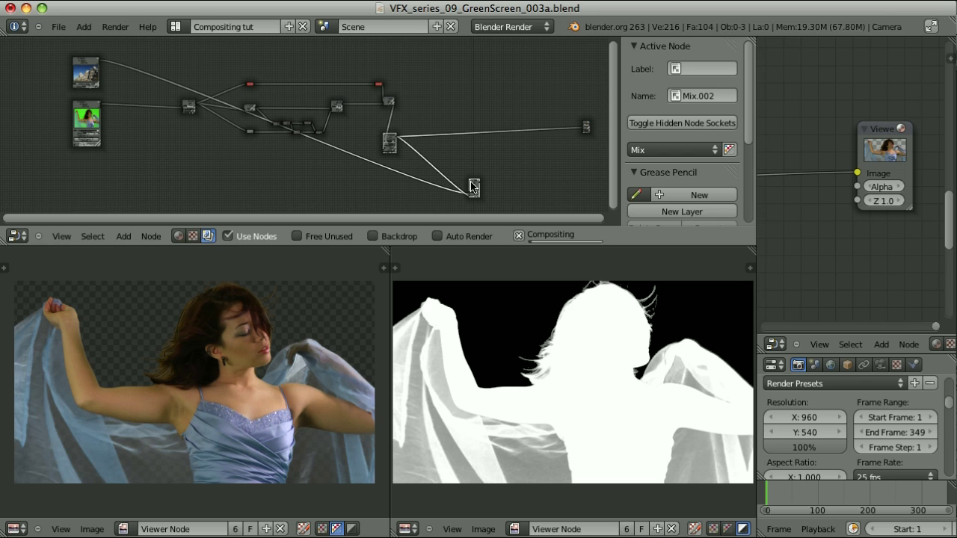
Send the Mix node to the Viewer with its alpha option enabled, and widen the colour image view
{"action": "key", "text": "f"}
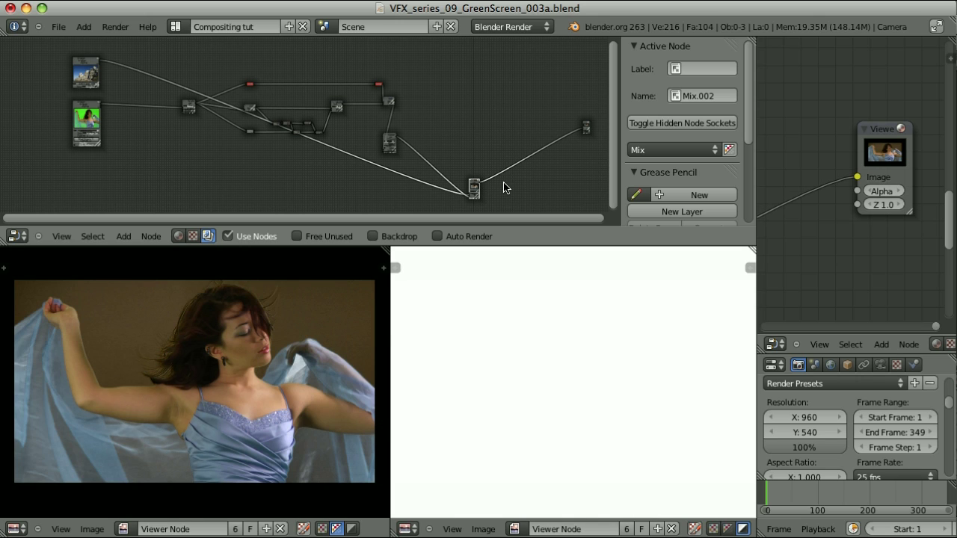
{"action": "left_click", "coordinate": [729, 150]}
{"action": "left_click_drag", "start_coordinate": [420, 405], "coordinate": [638, 399]}
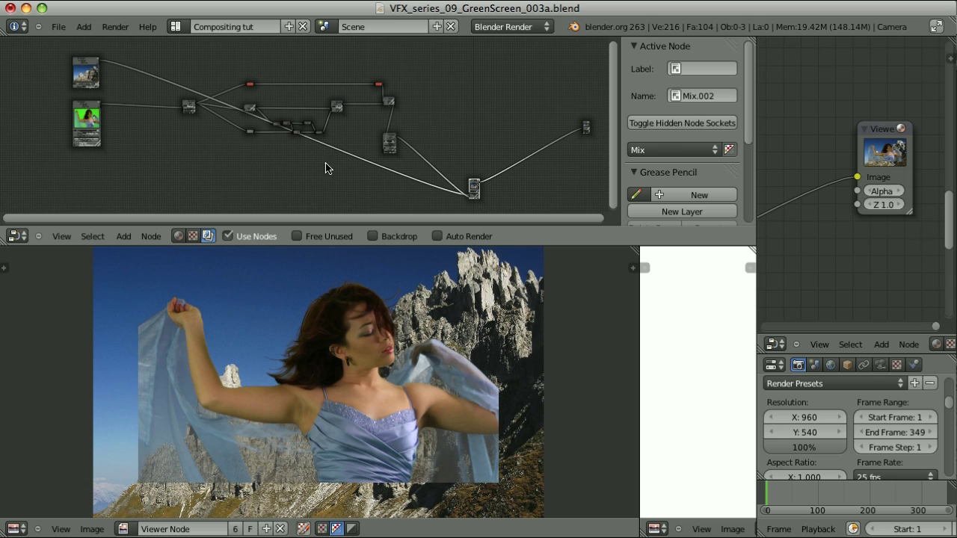
Insert a copy of the red collapsed Mix node into the mountain image's link, placing it straight above the new Mix node
{"action": "right_click", "coordinate": [250, 85]}
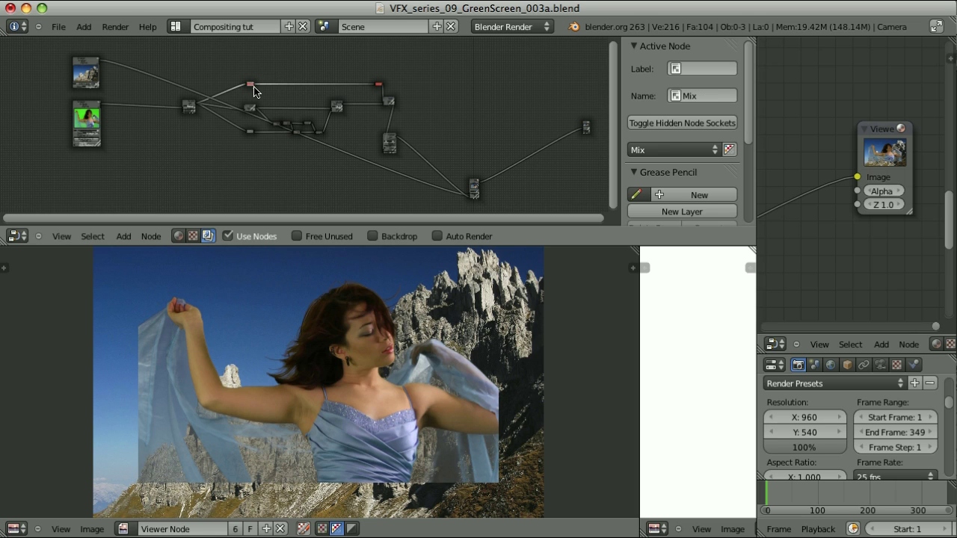
{"action": "key", "text": "shift+d"}
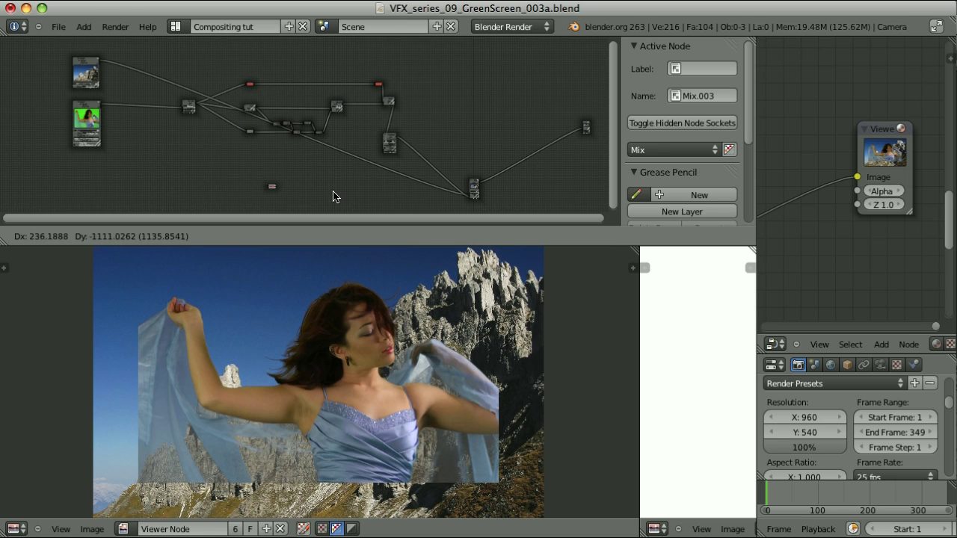
{"action": "left_click", "coordinate": [350, 161]}
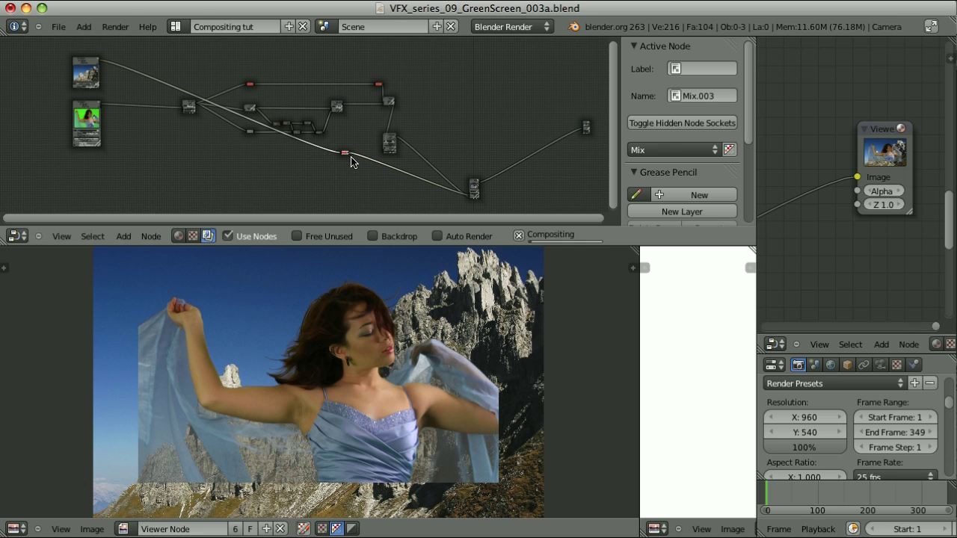
{"action": "key", "text": "g"}
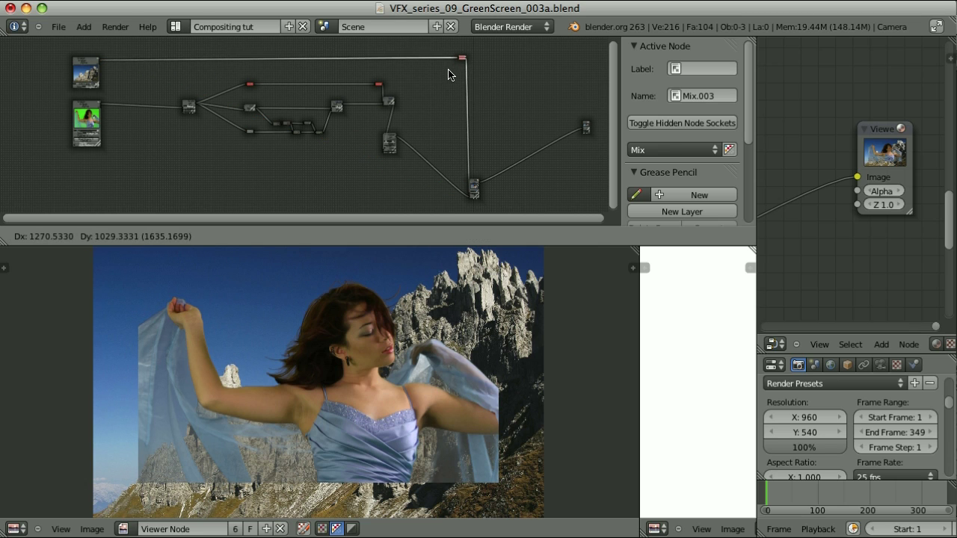
{"action": "left_click", "coordinate": [457, 74]}
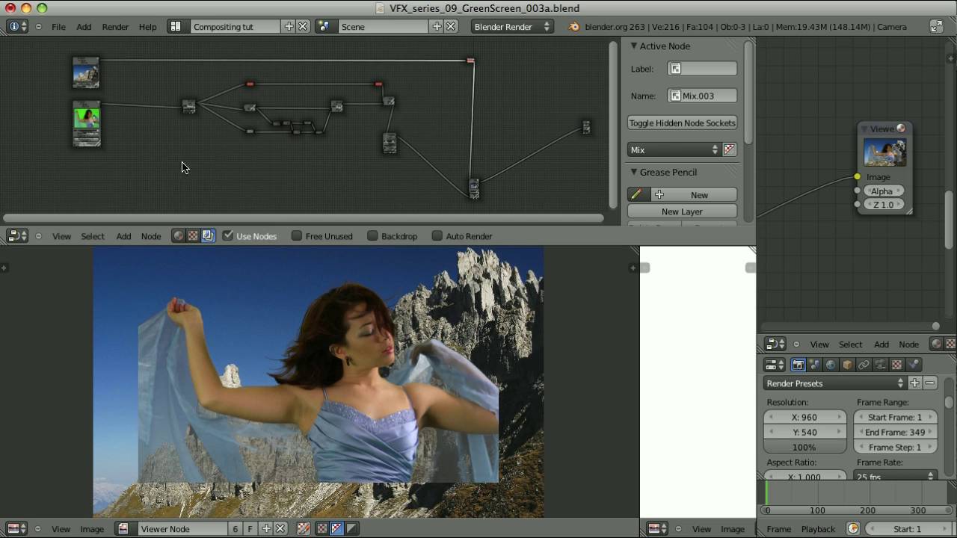
Insert a Scale node into the link directly after the mountain Image node
{"action": "left_click", "coordinate": [86, 66]}
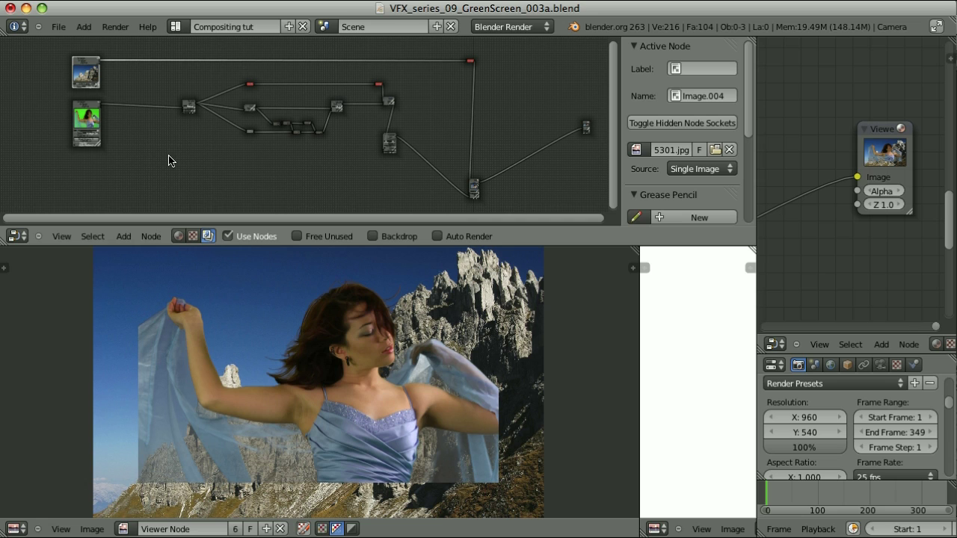
{"action": "key", "text": "shift+a"}
{"action": "mouse_move", "coordinate": [156, 232]}
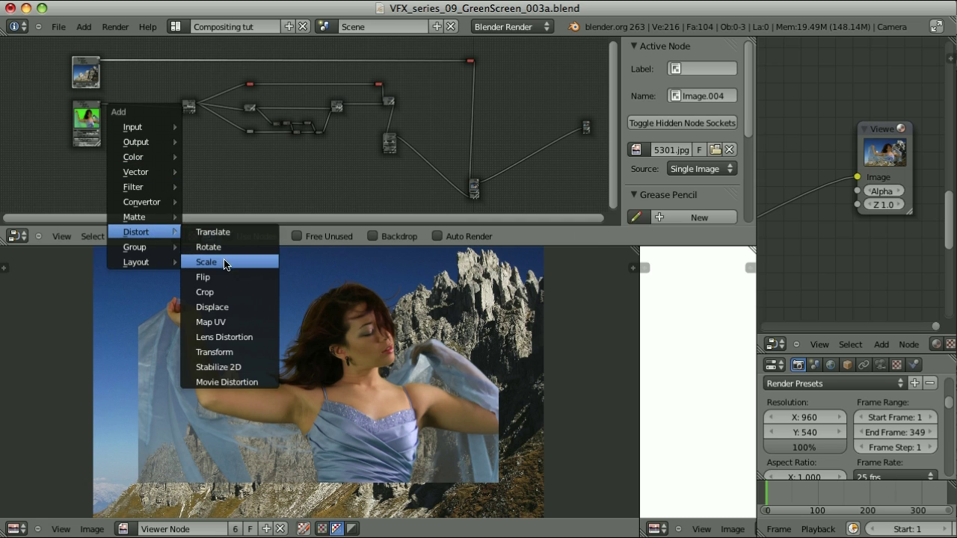
{"action": "left_click", "coordinate": [224, 264]}
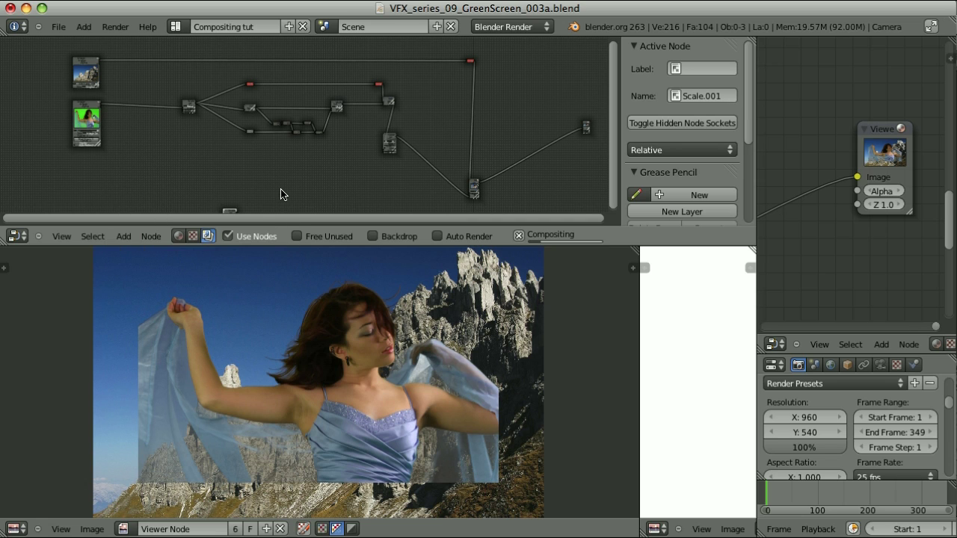
{"action": "left_click", "coordinate": [180, 32]}
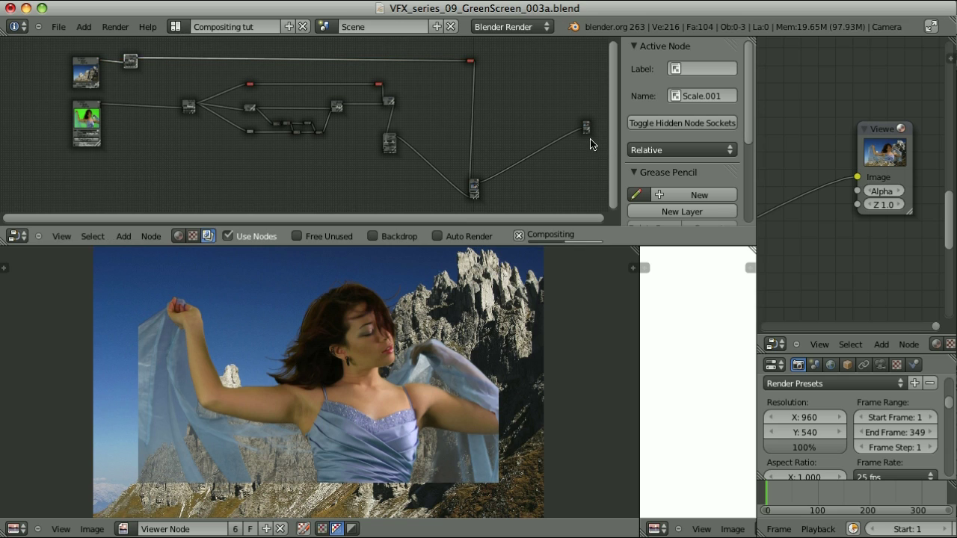
Set the mountain image's Scale node to Render Size and preview its output in the Viewer
{"action": "left_click", "coordinate": [654, 157]}
{"action": "left_click", "coordinate": [670, 88]}
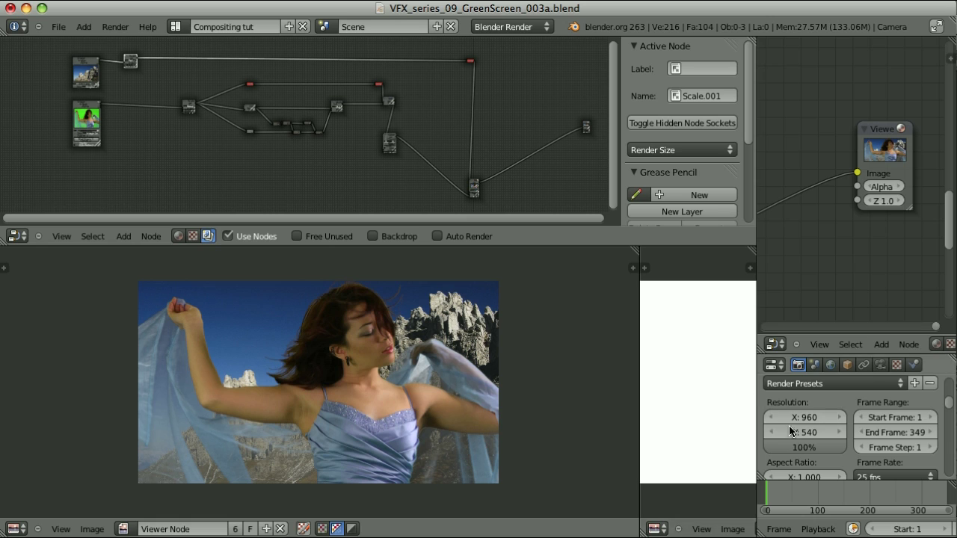
{"action": "left_click", "coordinate": [131, 59], "text": "ctrl+shift"}
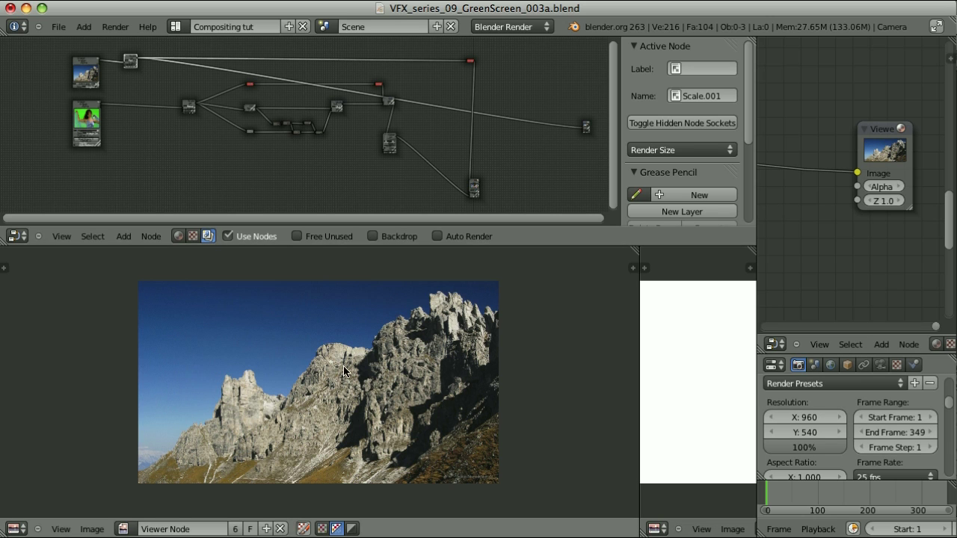
Compare the original mountain image with its Render Size Scale output in the Viewer
{"action": "left_click", "coordinate": [83, 65], "text": "ctrl+shift"}
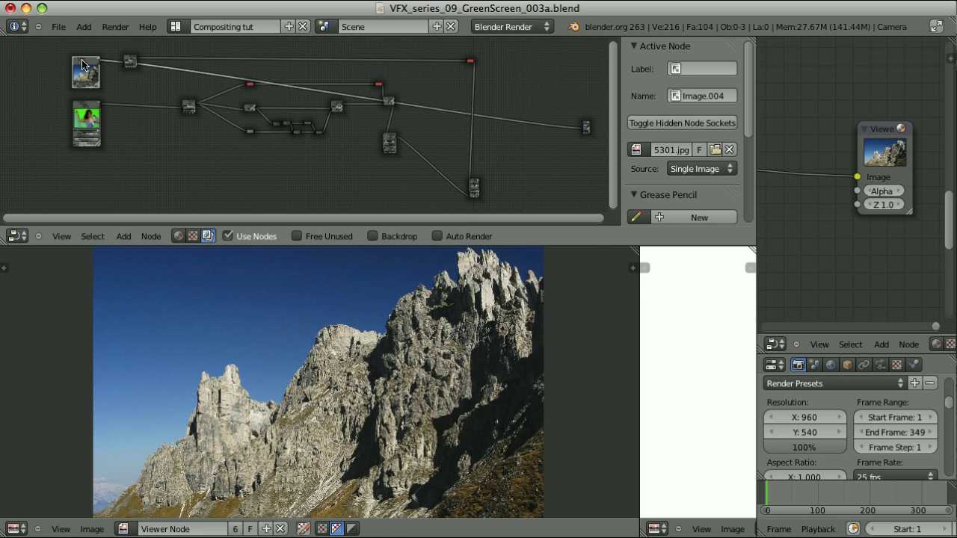
{"action": "left_click", "coordinate": [131, 62], "text": "ctrl+shift"}
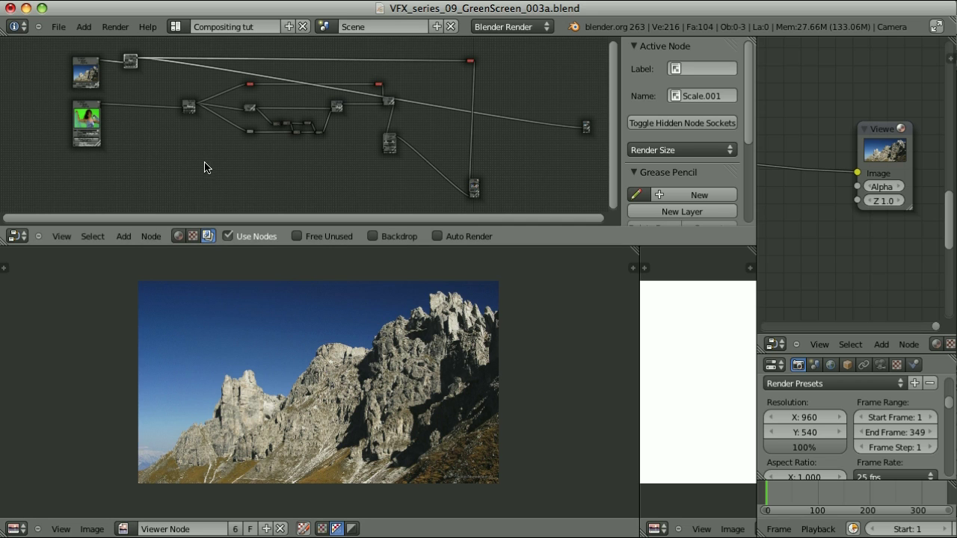
Add a Mix node and place it unlinked, just below and after the mountain image's Scale node
{"action": "scroll", "coordinate": [205, 165], "scroll_direction": "up", "scroll_amount": 3}
{"action": "scroll", "coordinate": [91, 91], "scroll_direction": "up", "scroll_amount": 4}
{"action": "left_click_drag", "start_coordinate": [262, 60], "coordinate": [215, 54]}
{"action": "scroll", "coordinate": [249, 100], "scroll_direction": "up", "scroll_amount": 1}
{"action": "middle_click_drag", "start_coordinate": [250, 100], "coordinate": [291, 162]}
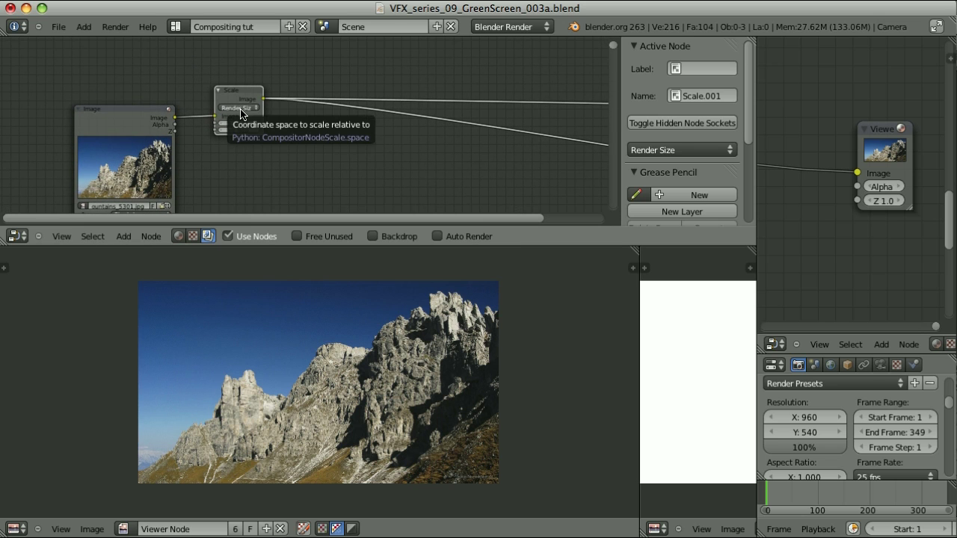
{"action": "key", "text": "shift+a"}
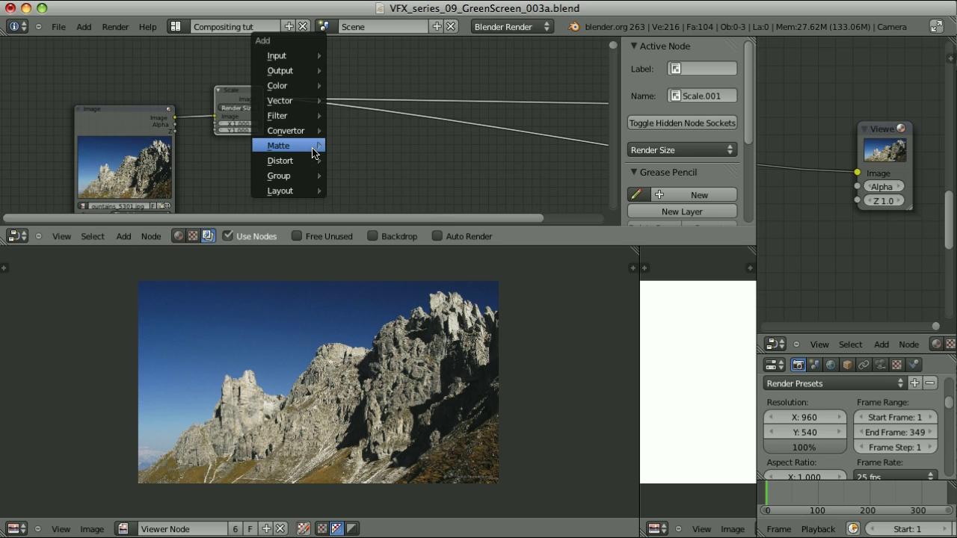
{"action": "left_click", "coordinate": [346, 100]}
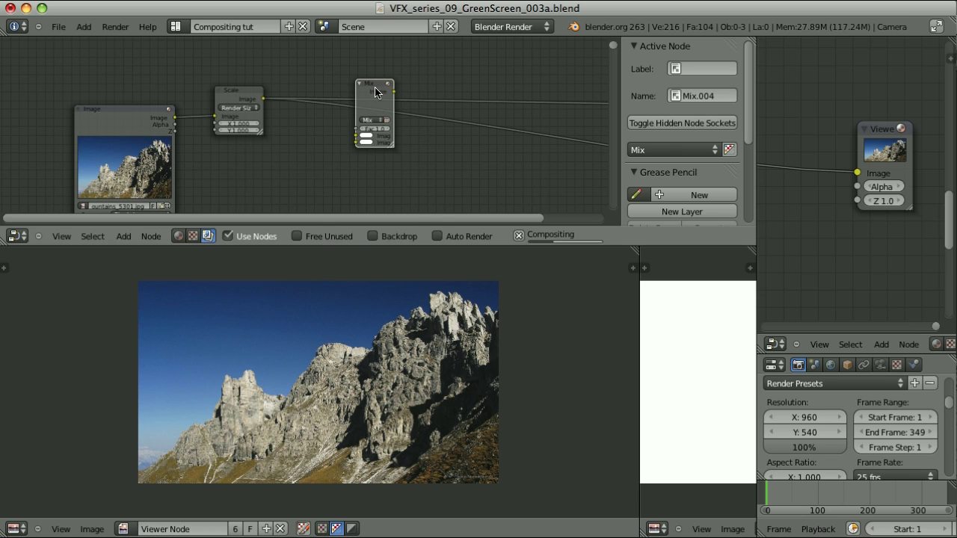
{"action": "left_click", "coordinate": [297, 139]}
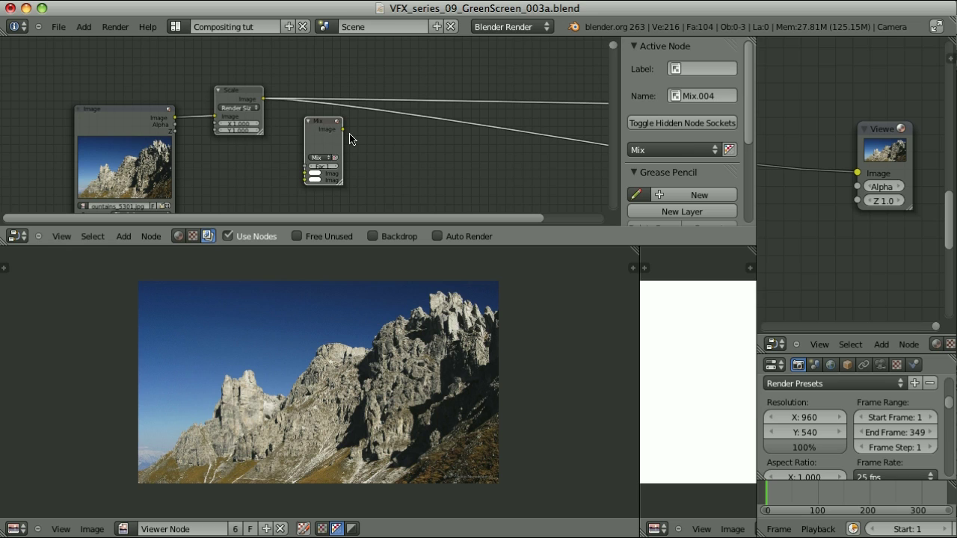
Link the Scale output to the new Mix node's first image input and the mountain Image node to its second, raising the Scale node for clearance
{"action": "key", "text": "f"}
{"action": "left_click", "coordinate": [132, 117]}
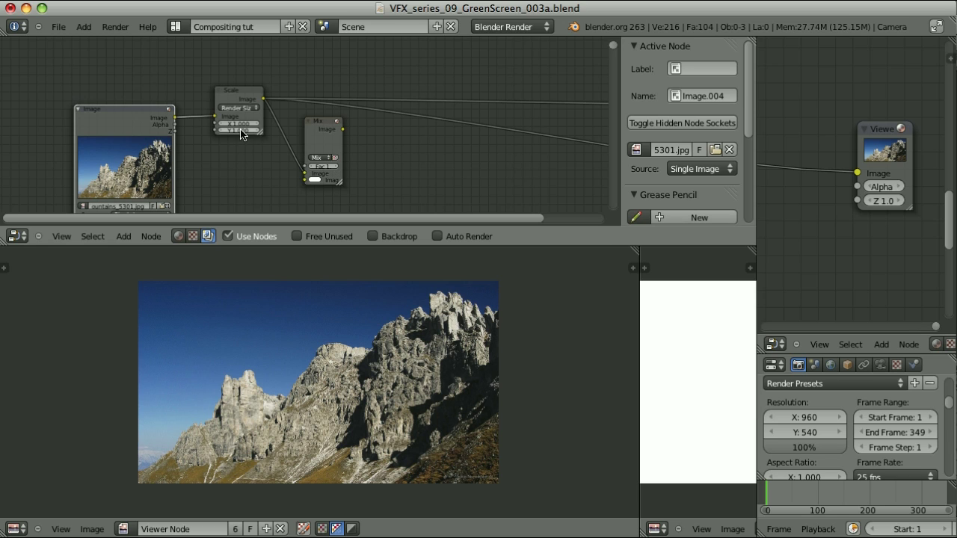
{"action": "left_click", "coordinate": [314, 136]}
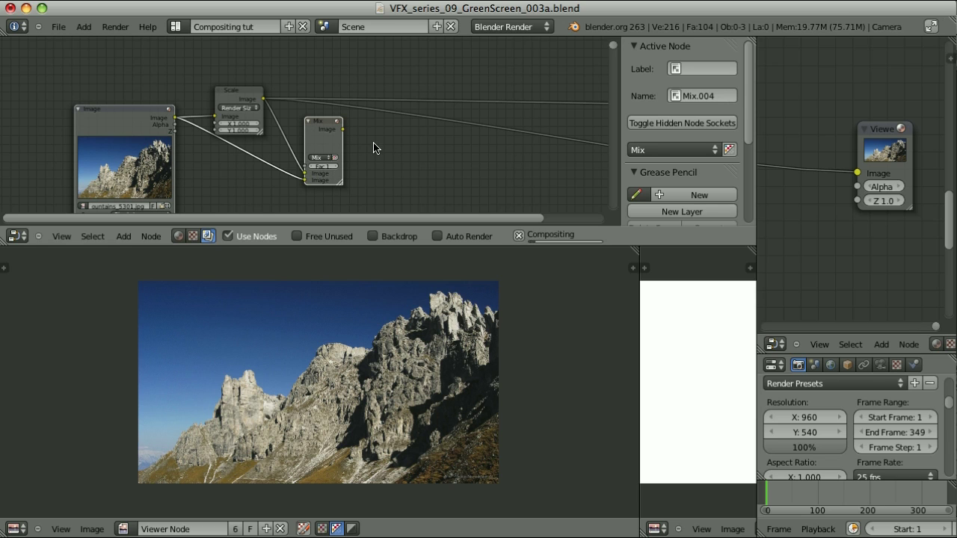
{"action": "key", "text": "f"}
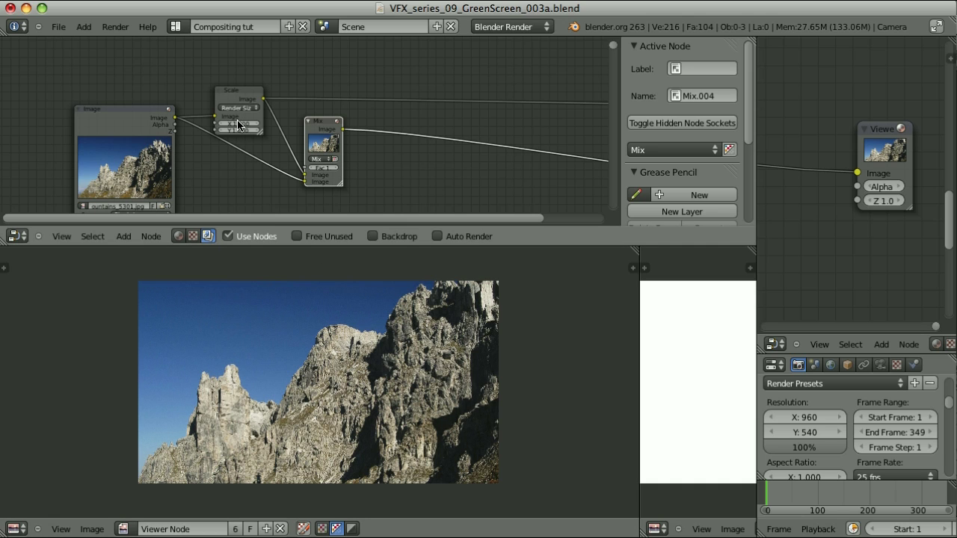
{"action": "left_click_drag", "start_coordinate": [228, 111], "coordinate": [226, 87]}
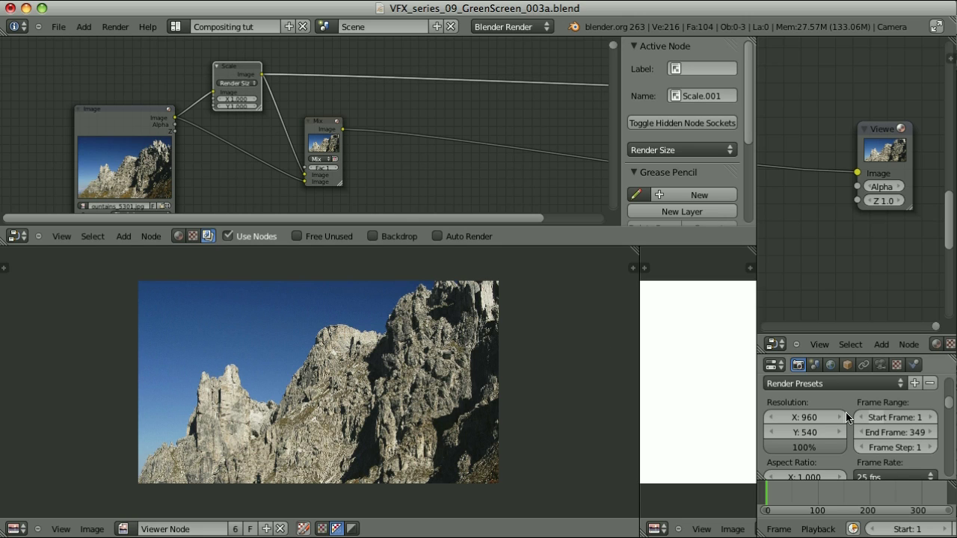
Inspect the Image, Scale and Mix nodes, and preview the Render Size Scale output in the Viewer
{"action": "left_click", "coordinate": [121, 121]}
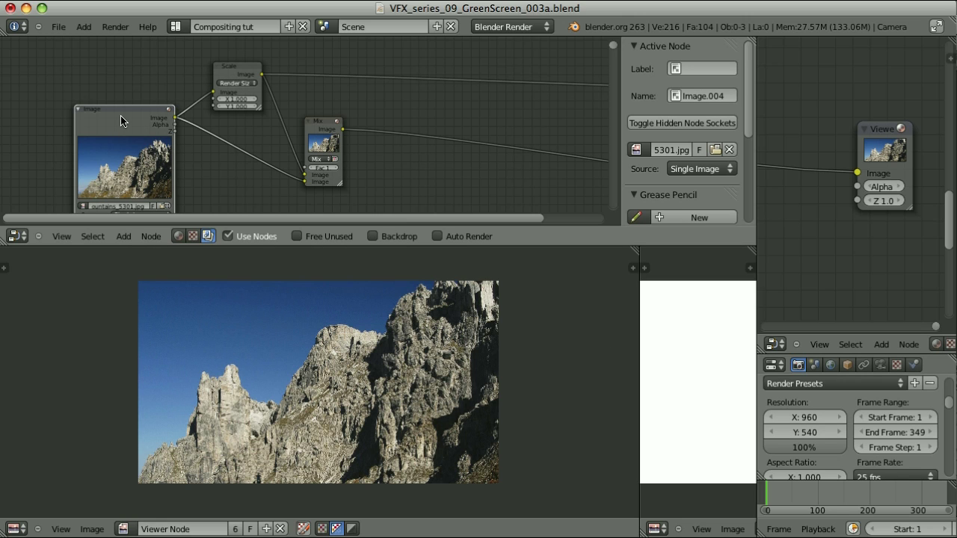
{"action": "left_click", "coordinate": [336, 126]}
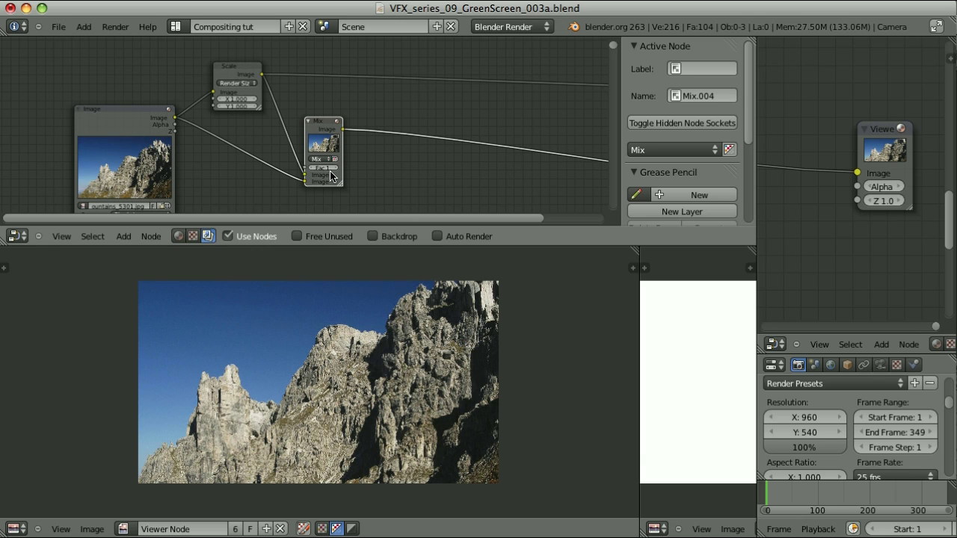
{"action": "left_click", "coordinate": [239, 71]}
{"action": "left_click", "coordinate": [139, 120]}
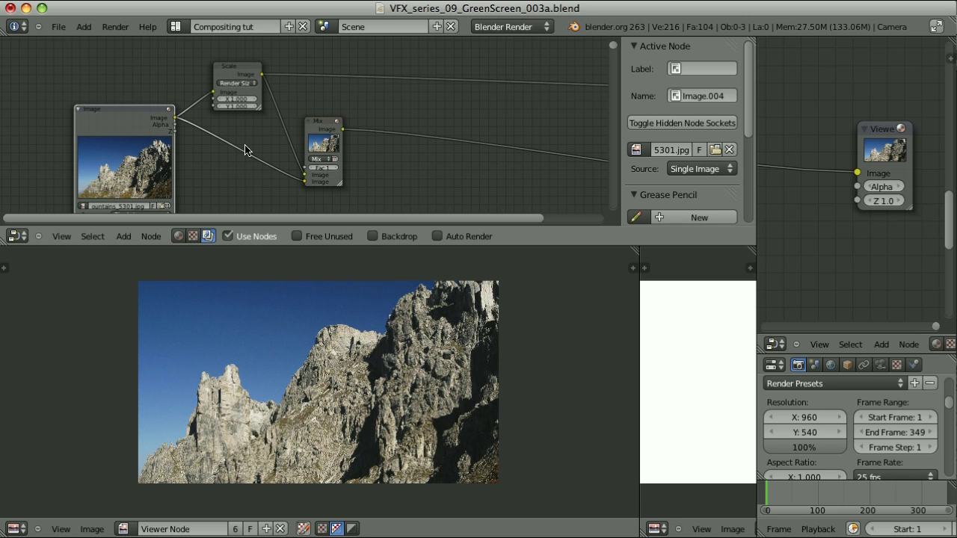
{"action": "left_click", "coordinate": [325, 125]}
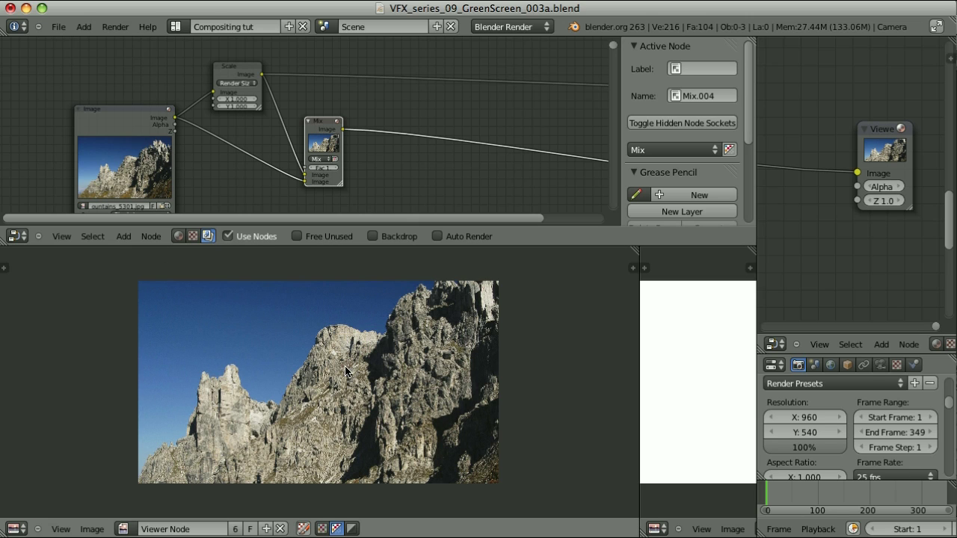
{"action": "left_click", "coordinate": [238, 74], "text": "ctrl+shift"}
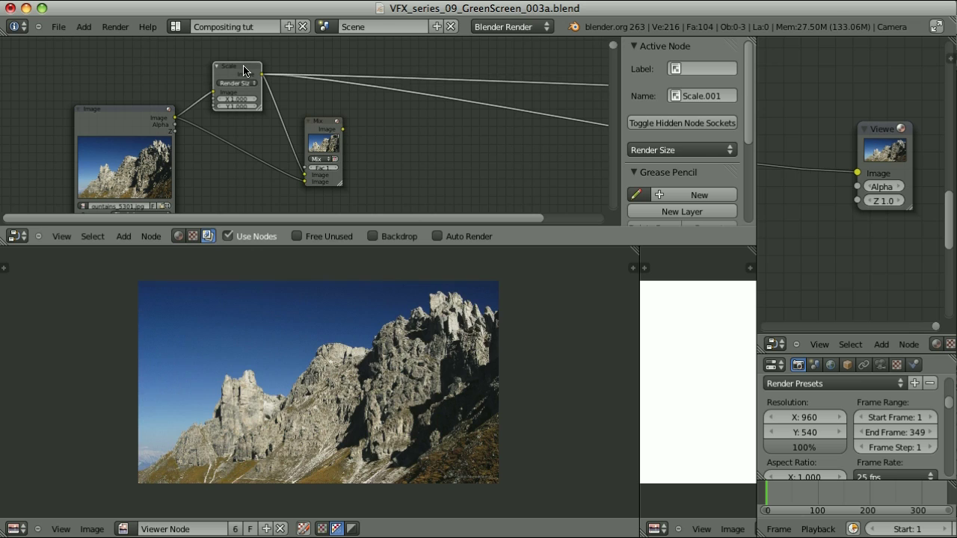
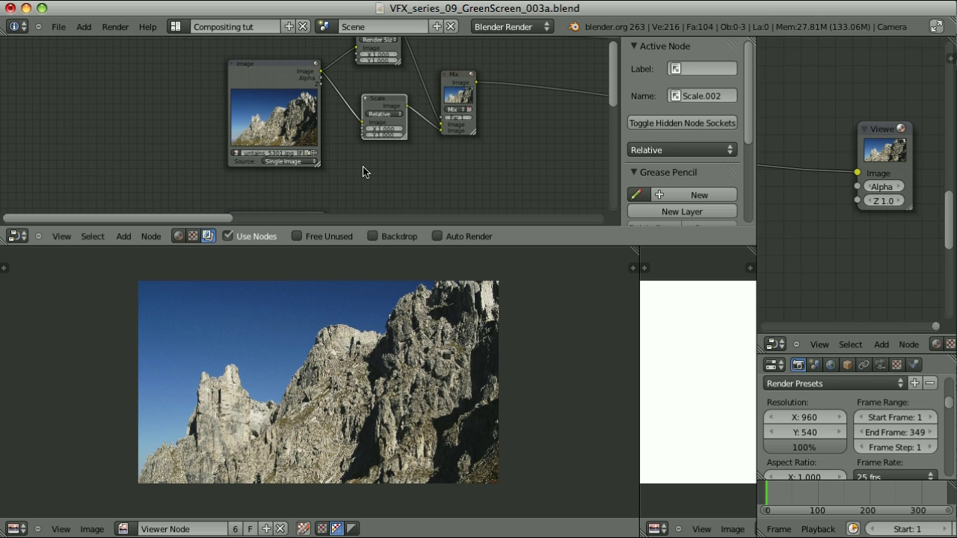
Add a Value input node and place it in front of the mountain Image node
{"action": "mouse_move", "coordinate": [329, 62]}
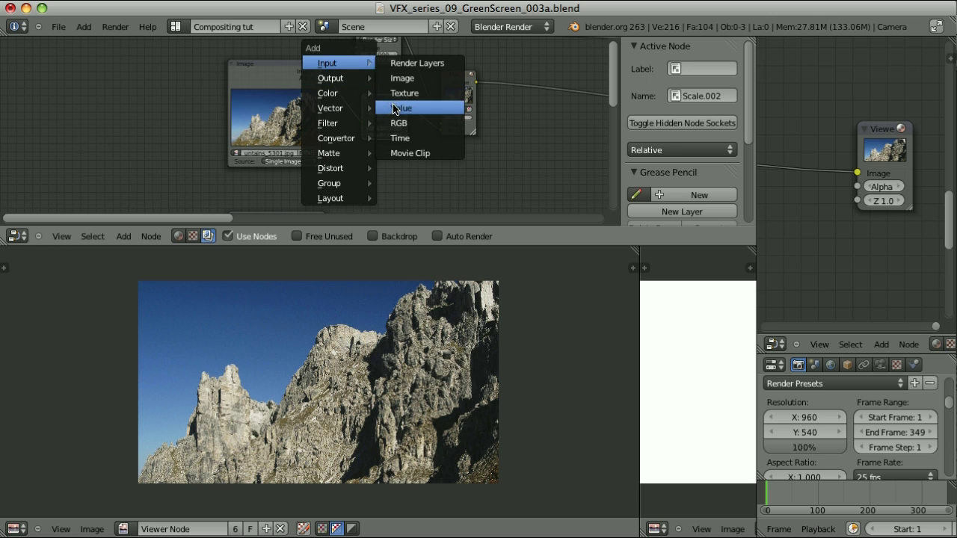
{"action": "left_click", "coordinate": [396, 110]}
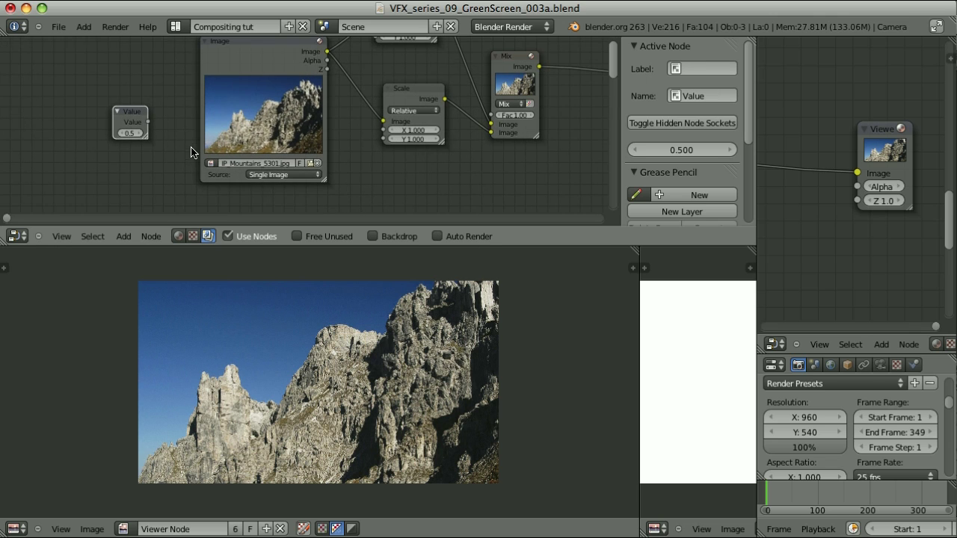
{"action": "left_click", "coordinate": [157, 144]}
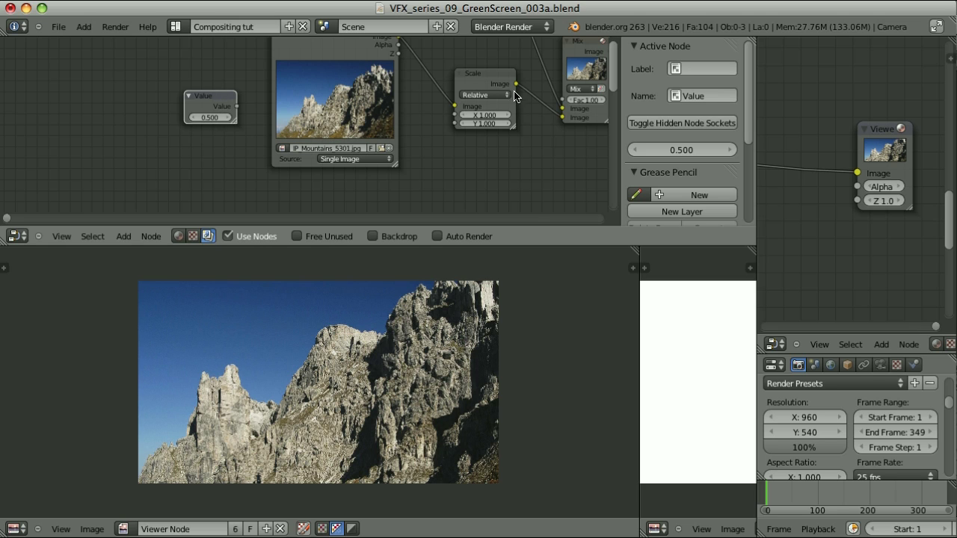
Link the Value node to both the X and Y inputs of the Relative Scale node
{"action": "left_click", "coordinate": [489, 78]}
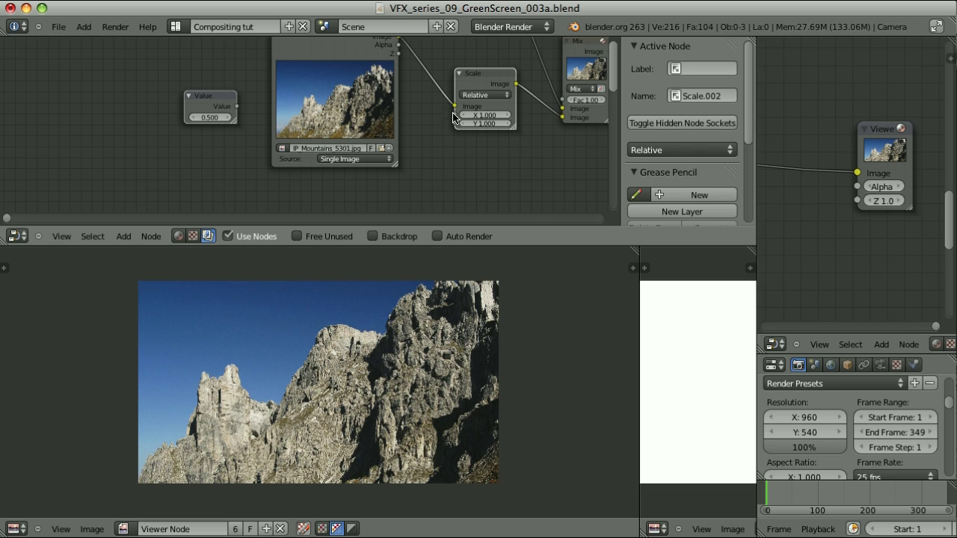
{"action": "left_click", "coordinate": [216, 100]}
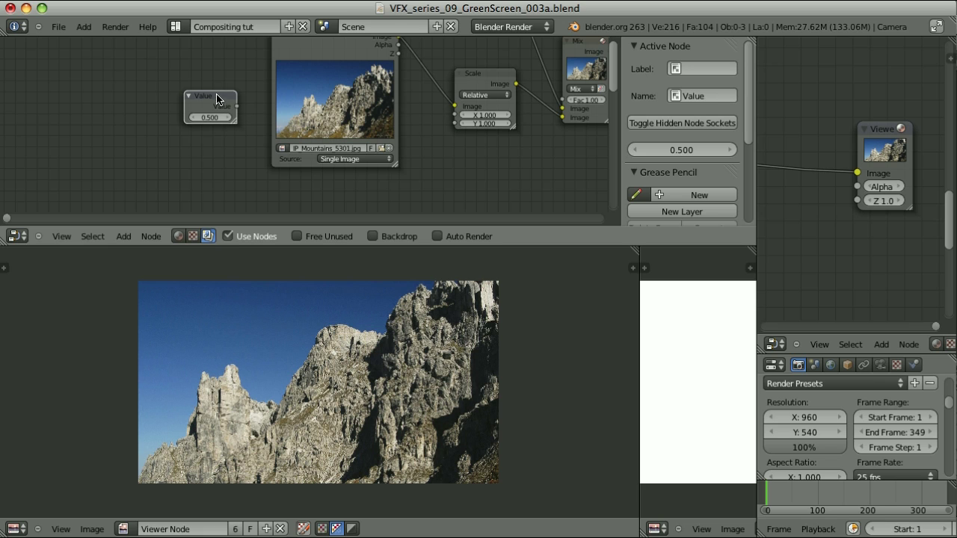
{"action": "left_click", "coordinate": [479, 77]}
{"action": "key", "text": "f"}
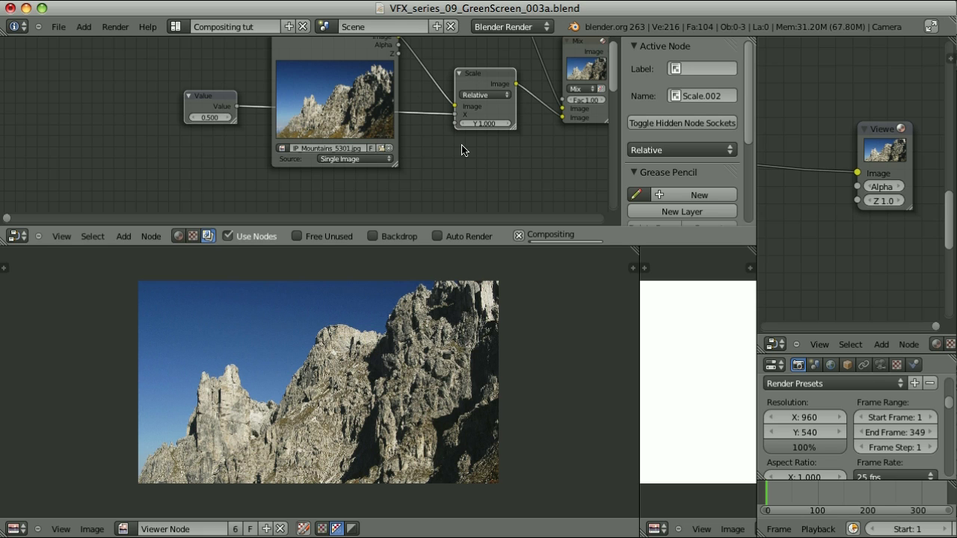
{"action": "key", "text": "f"}
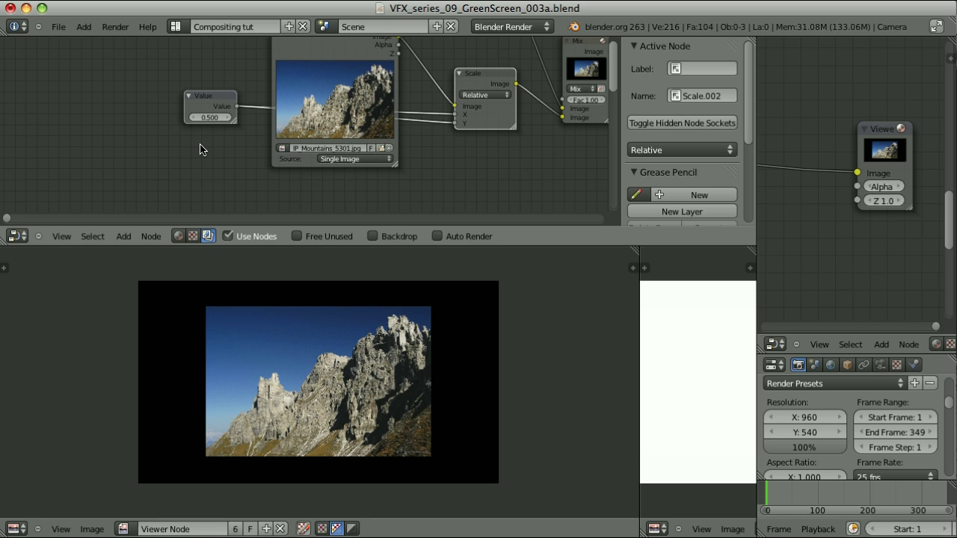
Try a relative scale factor of 0.7 in the Value node
{"action": "scroll", "coordinate": [202, 150], "scroll_direction": "up", "scroll_amount": 4}
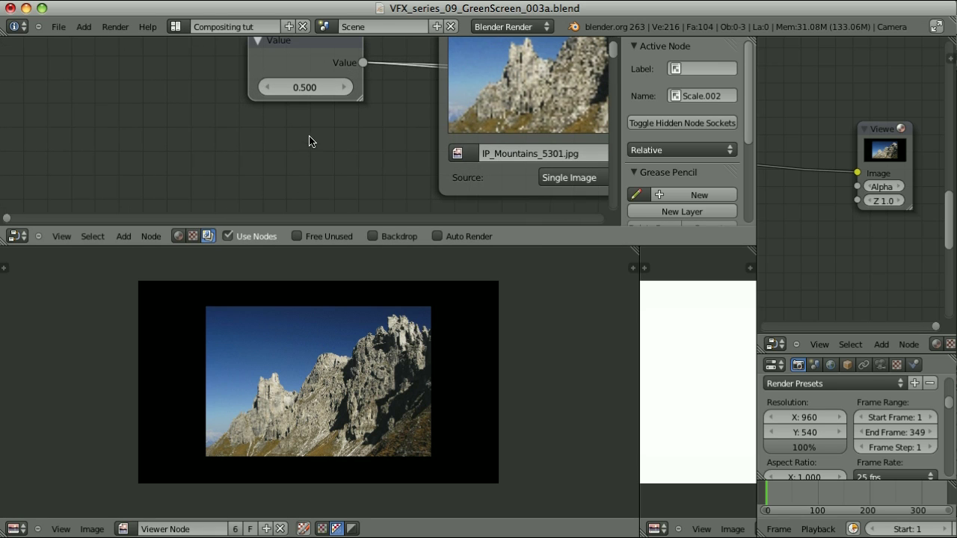
{"action": "left_click", "coordinate": [306, 88]}
{"action": "key", "text": "BackSpace"}
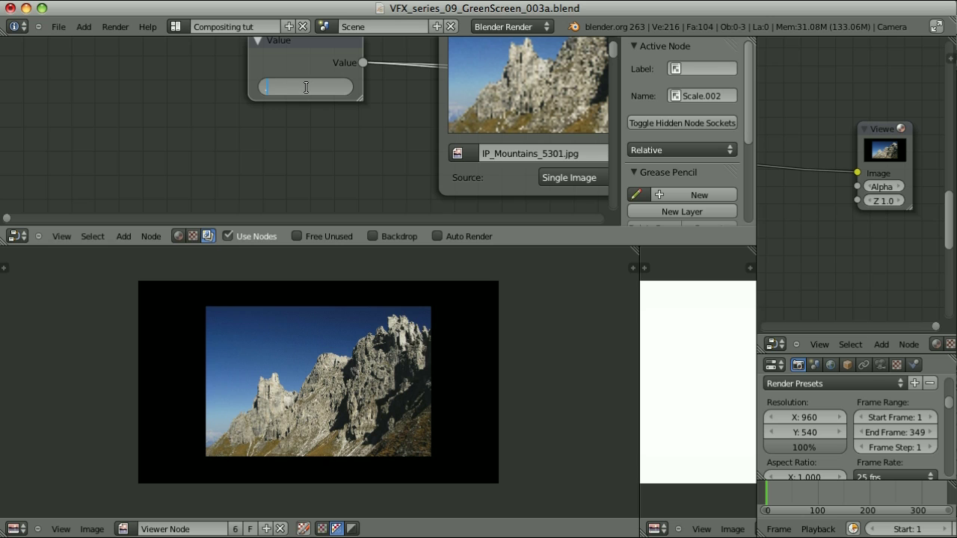
{"action": "type", "text": ".7"}
{"action": "key", "text": "Return"}
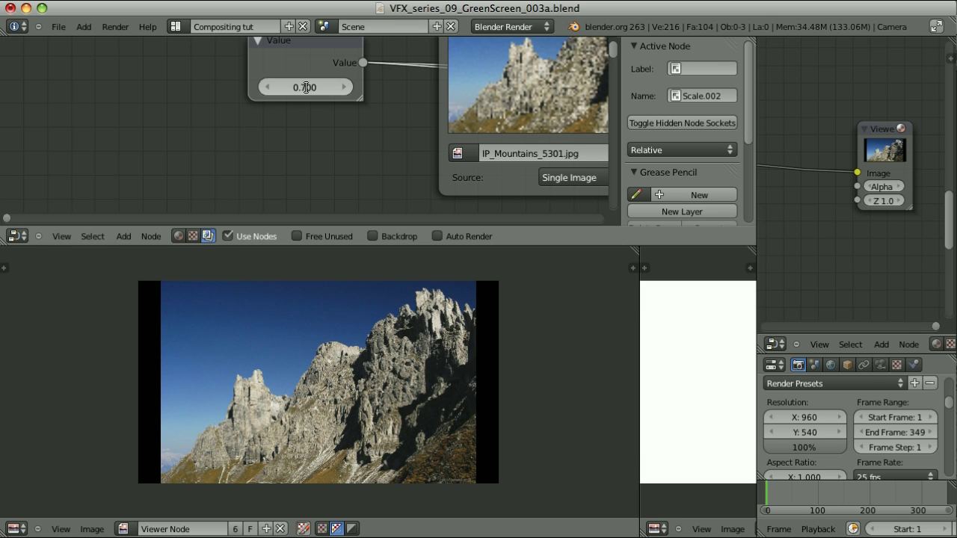
Set the Value node that drives the relative scale to 0.8
{"action": "left_click", "coordinate": [306, 87]}
{"action": "key", "text": "BackSpace"}
{"action": "type", "text": ".8"}
{"action": "key", "text": "Return"}
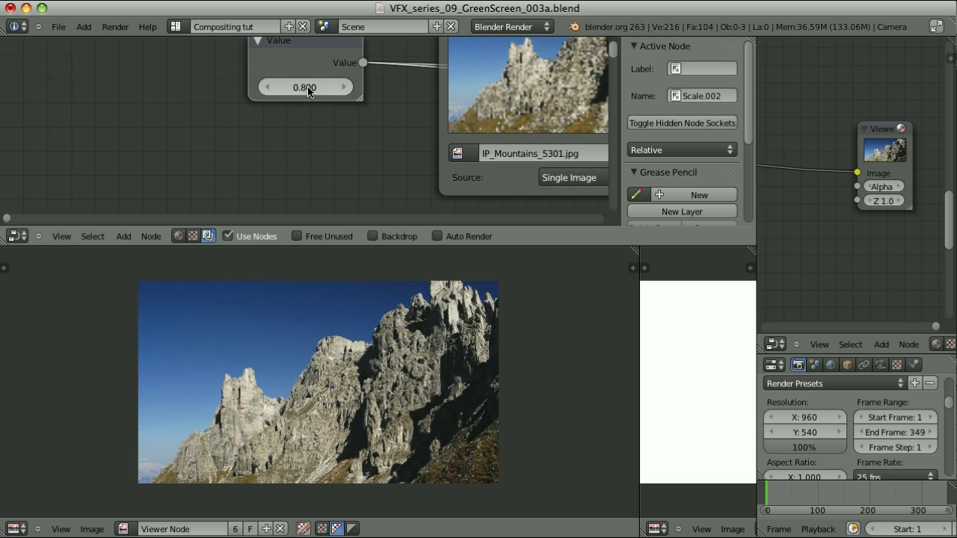
Move the Mix node further along and insert a Translate node into the link between it and the Relative Scale node
{"action": "scroll", "coordinate": [379, 171], "scroll_direction": "down", "scroll_amount": 3}
{"action": "middle_click_drag", "start_coordinate": [565, 154], "coordinate": [338, 158]}
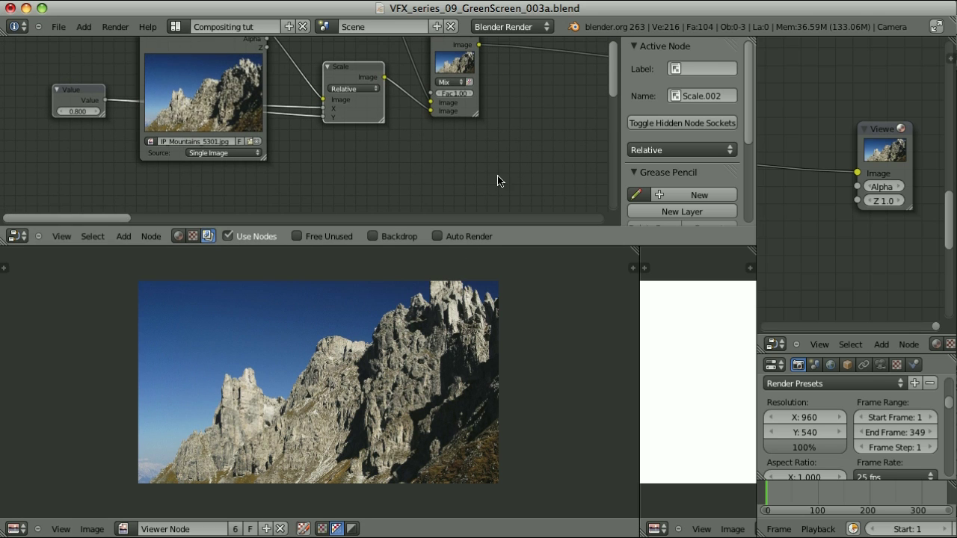
{"action": "scroll", "coordinate": [498, 179], "scroll_direction": "down", "scroll_amount": 2}
{"action": "middle_click_drag", "start_coordinate": [485, 137], "coordinate": [419, 146]}
{"action": "left_click_drag", "start_coordinate": [338, 84], "coordinate": [415, 88]}
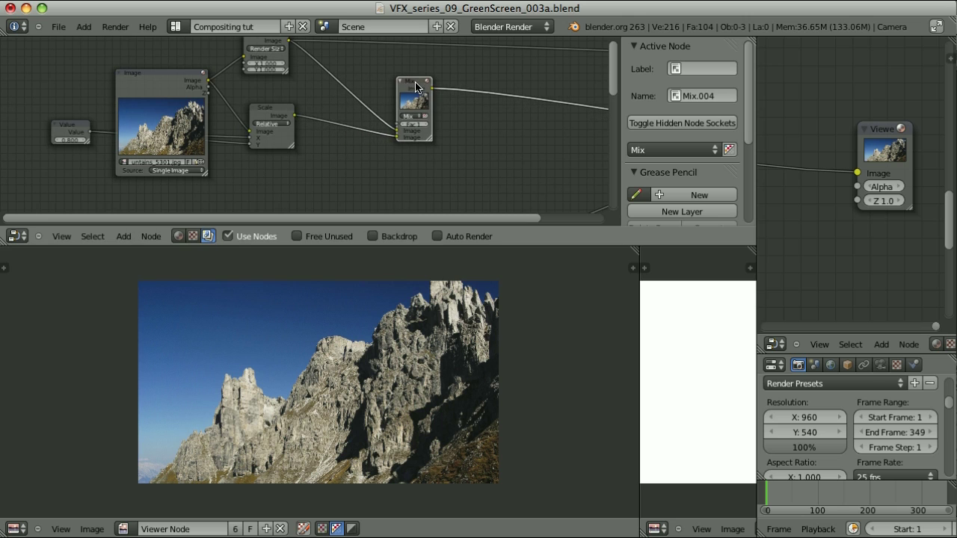
{"action": "key", "text": "shift+a"}
{"action": "mouse_move", "coordinate": [333, 254]}
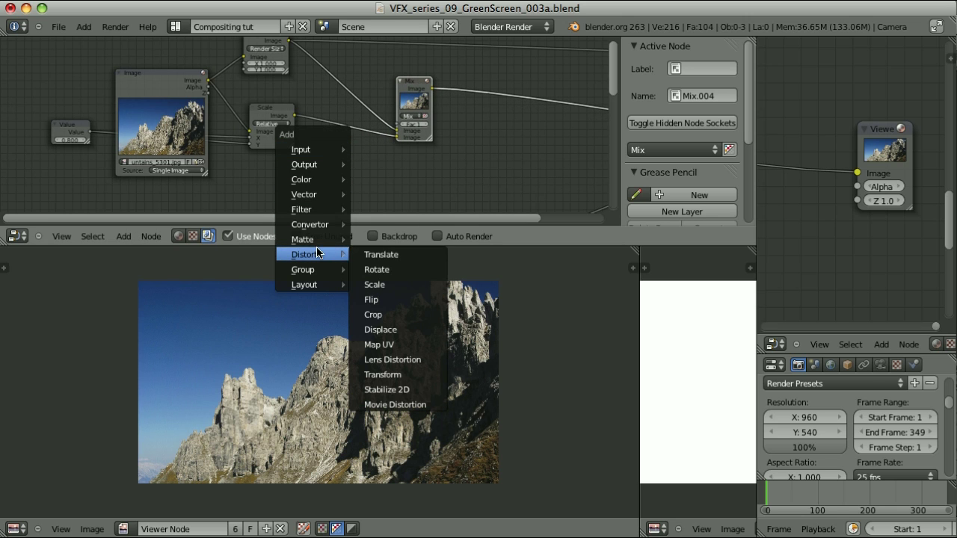
{"action": "left_click", "coordinate": [376, 255]}
{"action": "left_click", "coordinate": [330, 109]}
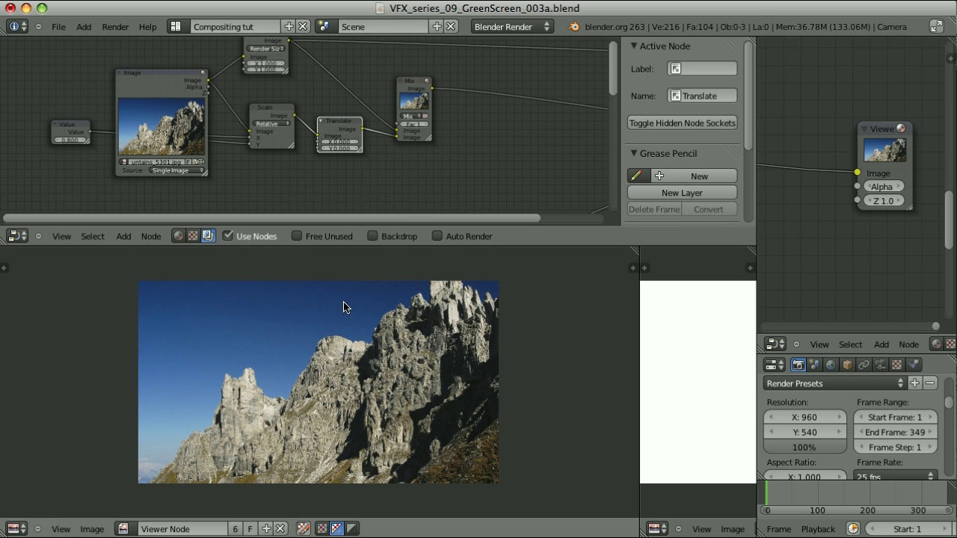
Try a Y offset of 50 in the Translate node
{"action": "scroll", "coordinate": [358, 174], "scroll_direction": "up", "scroll_amount": 5}
{"action": "left_click", "coordinate": [403, 109]}
{"action": "type", "text": "50"}
{"action": "key", "text": "Return"}
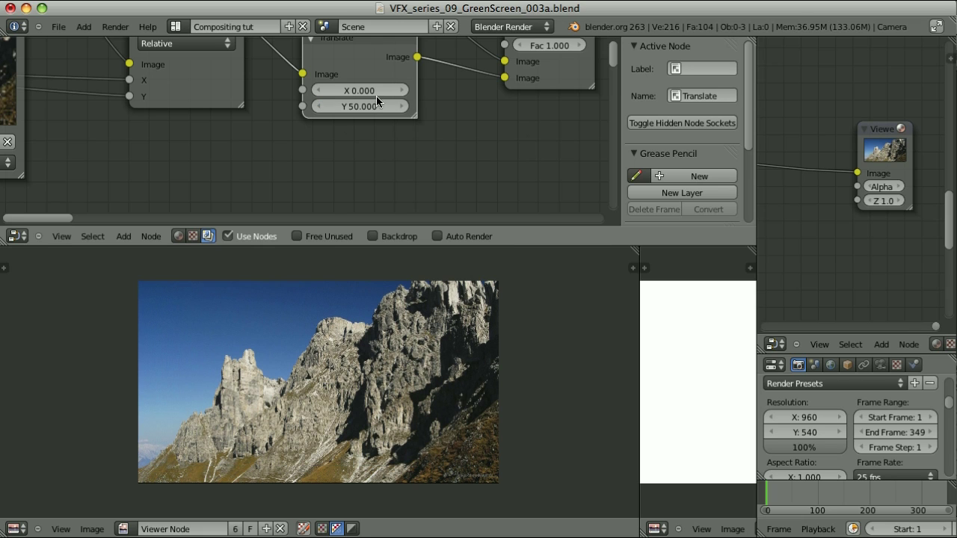
Try Y offsets of -50 and -60 in the Translate node to shift the mountain image down
{"action": "left_click", "coordinate": [364, 105]}
{"action": "key", "text": "BackSpace"}
{"action": "type", "text": "-50"}
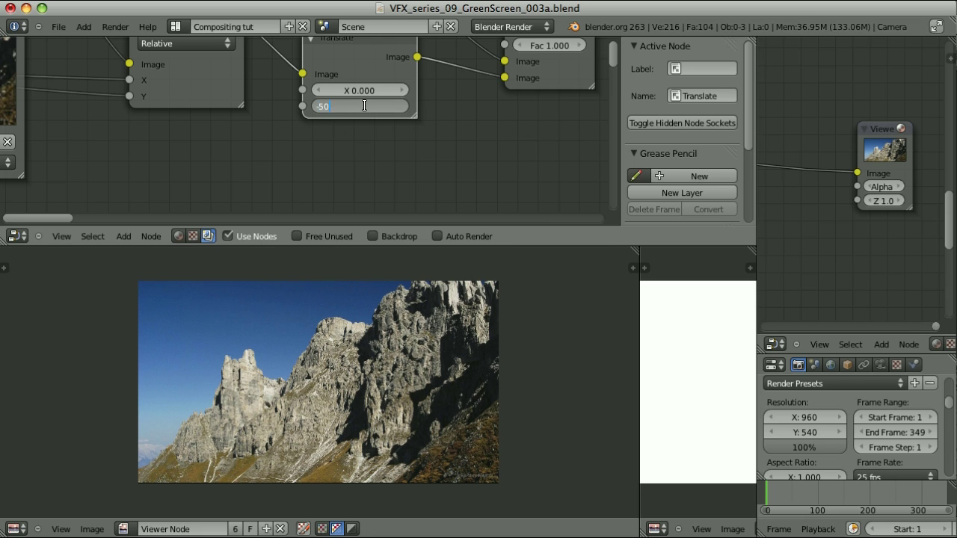
{"action": "key", "text": "Return"}
{"action": "left_click", "coordinate": [364, 105]}
{"action": "type", "text": "-60"}
{"action": "key", "text": "Return"}
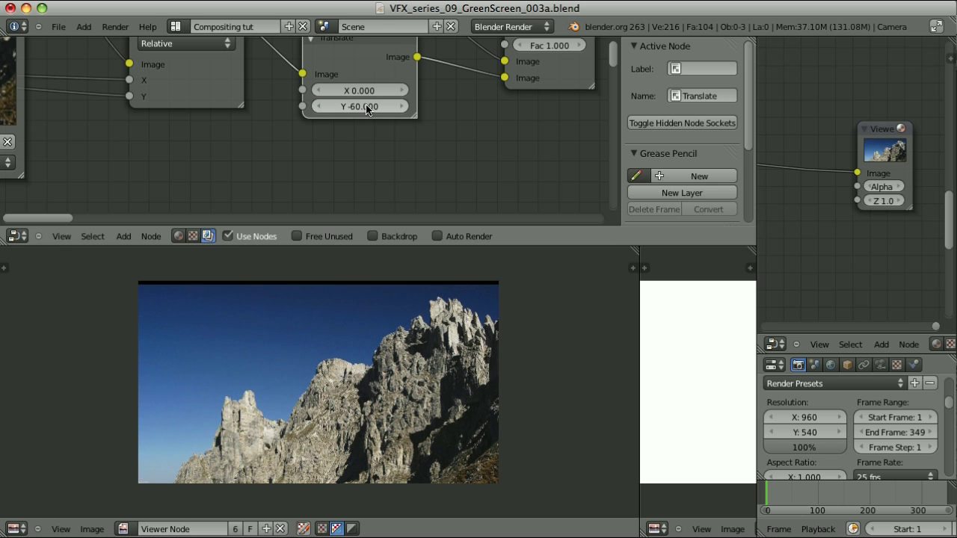
Set the Translate node's Y offset to -50
{"action": "left_click", "coordinate": [366, 107]}
{"action": "key", "text": "BackSpace"}
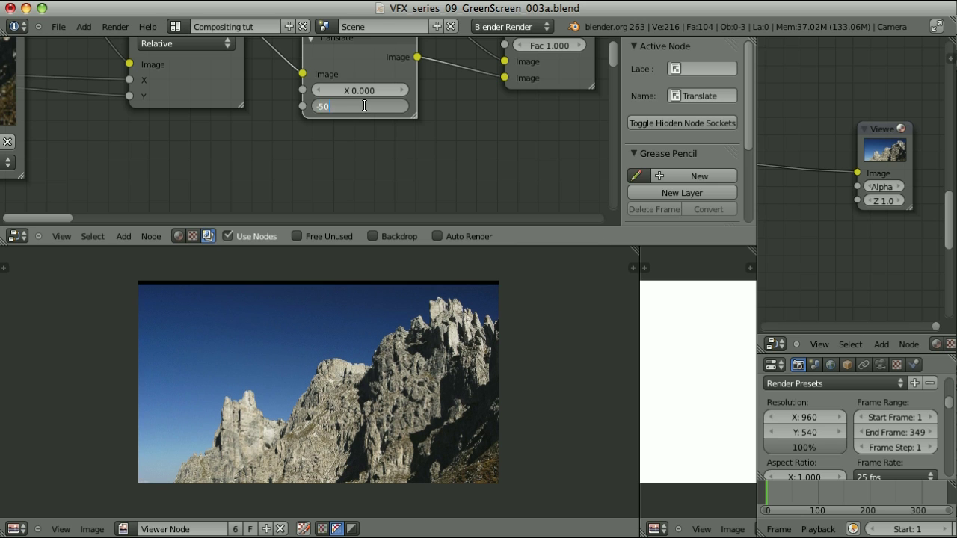
{"action": "type", "text": "-50"}
{"action": "key", "text": "Return"}
Send the mountain's Render Size Scale node and then the final Mix node to the Viewer, inspecting the composite's arm and hair edges up close
{"action": "scroll", "coordinate": [439, 142], "scroll_direction": "down", "scroll_amount": 6}
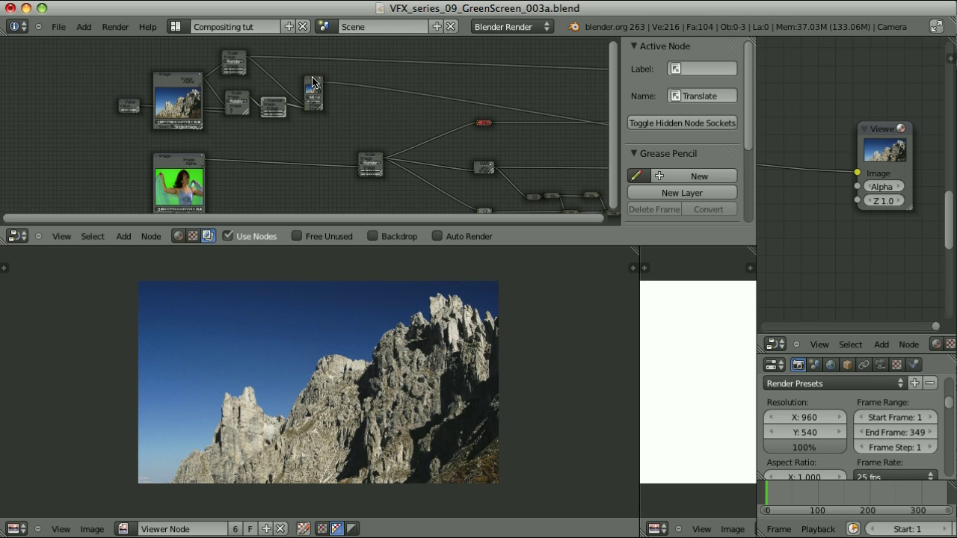
{"action": "left_click", "coordinate": [237, 58], "text": "ctrl+shift"}
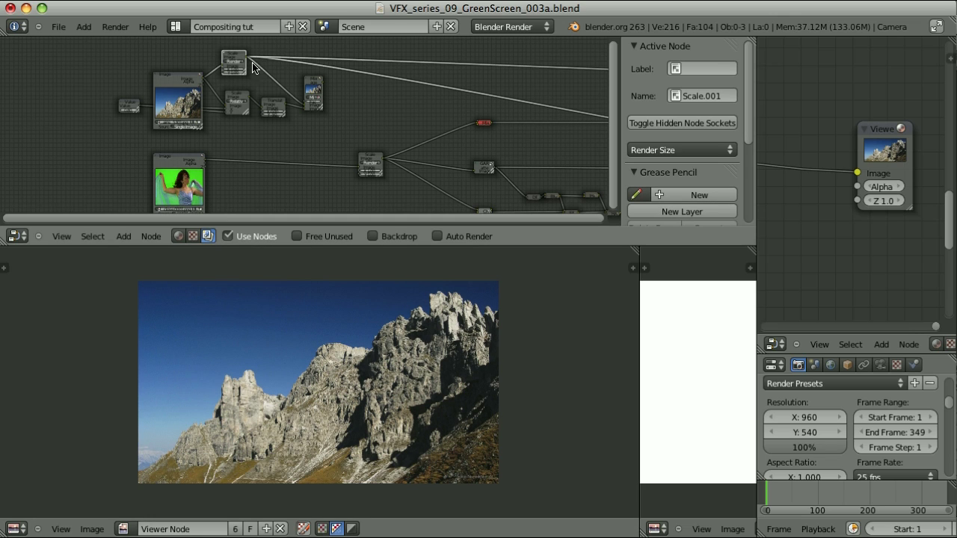
{"action": "middle_click_drag", "start_coordinate": [474, 79], "coordinate": [51, 67]}
{"action": "middle_click_drag", "start_coordinate": [444, 121], "coordinate": [382, 133]}
{"action": "middle_click_drag", "start_coordinate": [401, 79], "coordinate": [412, 138]}
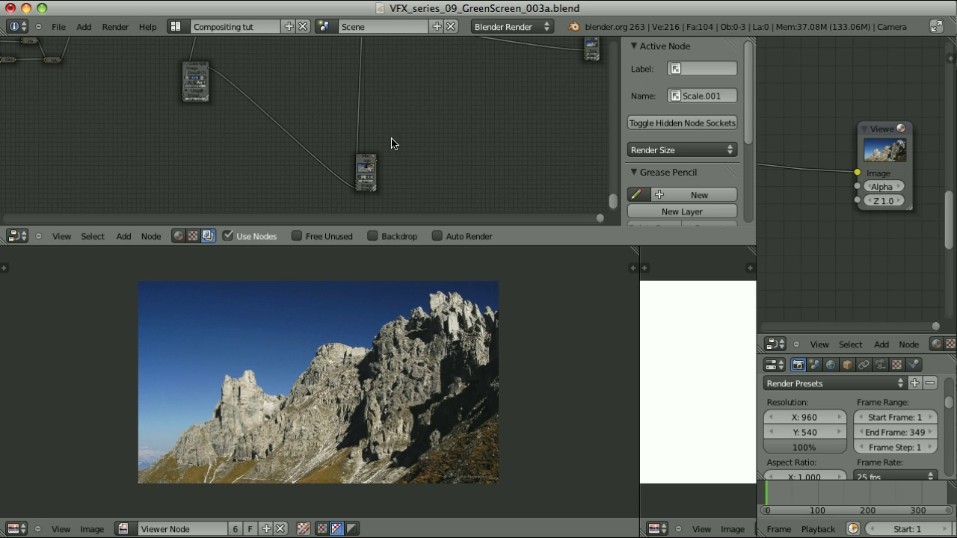
{"action": "left_click", "coordinate": [368, 160], "text": "ctrl+shift"}
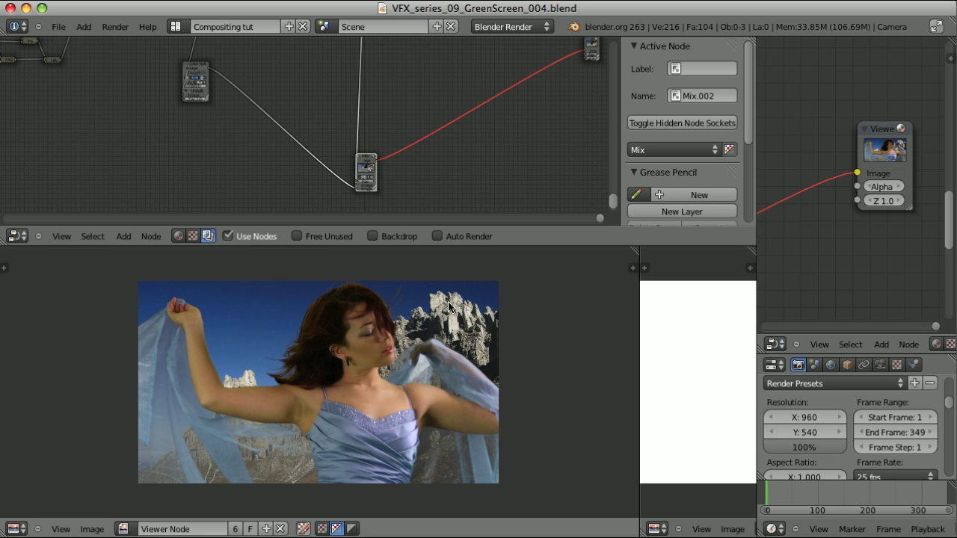
{"action": "scroll", "coordinate": [262, 410], "scroll_direction": "up", "scroll_amount": 6}
{"action": "middle_click_drag", "start_coordinate": [203, 382], "coordinate": [452, 389]}
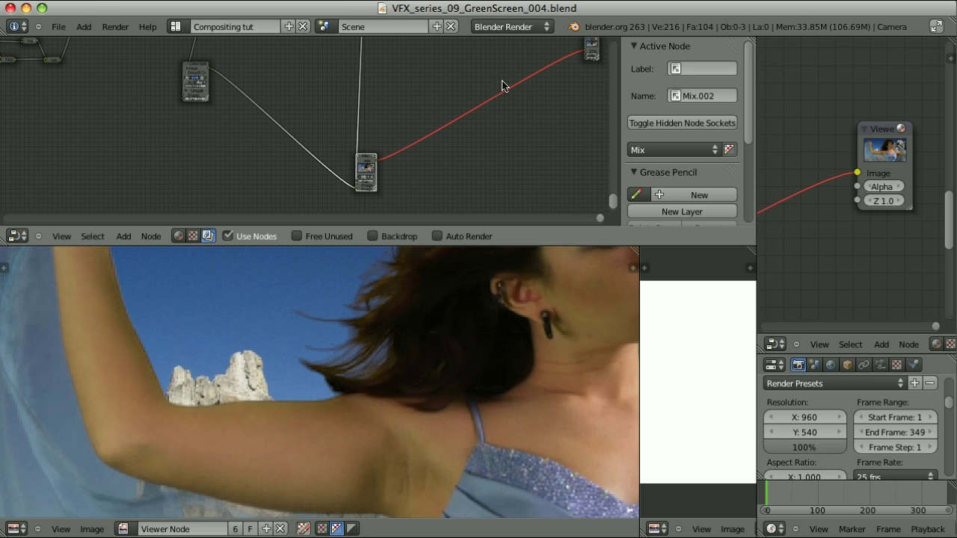
Maximize the node editor and show the composite as its backdrop, offset to about X 243, Y -141
{"action": "key", "text": "ctrl+Up"}
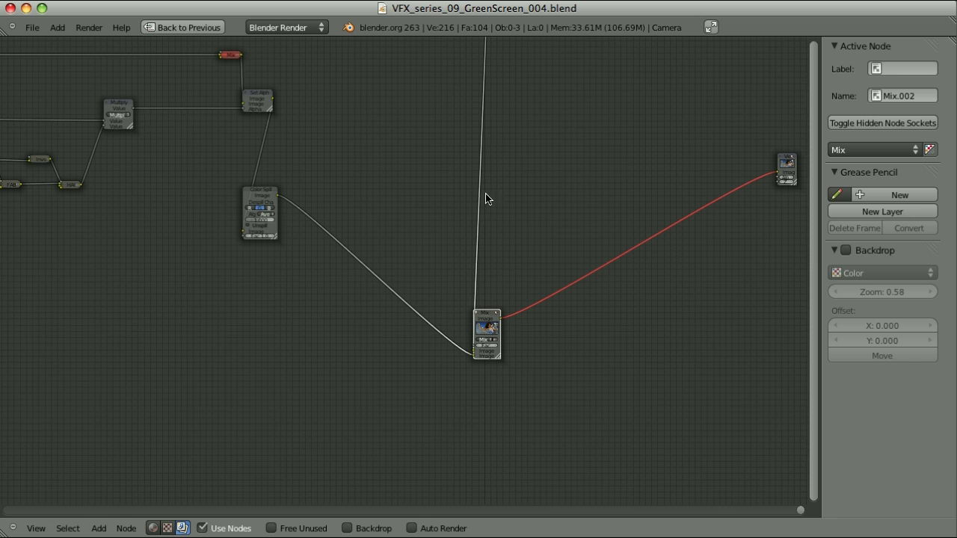
{"action": "left_click", "coordinate": [346, 528]}
{"action": "middle_click_drag", "start_coordinate": [347, 399], "coordinate": [530, 506], "text": "alt"}
Move the final Mix node up level with the Color Spill node and review the Set Alpha and Color Spill nodes
{"action": "left_click_drag", "start_coordinate": [487, 334], "coordinate": [487, 200]}
{"action": "key", "text": "Home"}
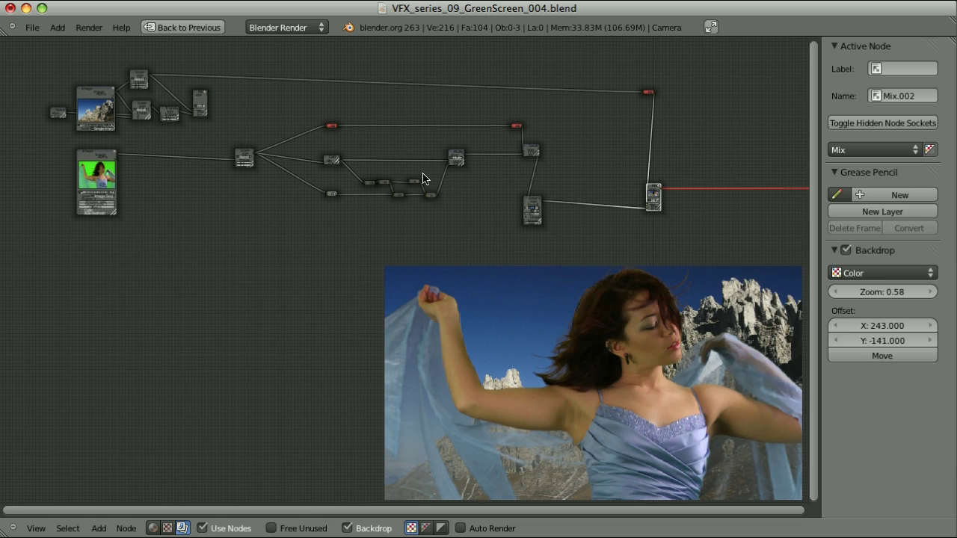
{"action": "left_click", "coordinate": [533, 150]}
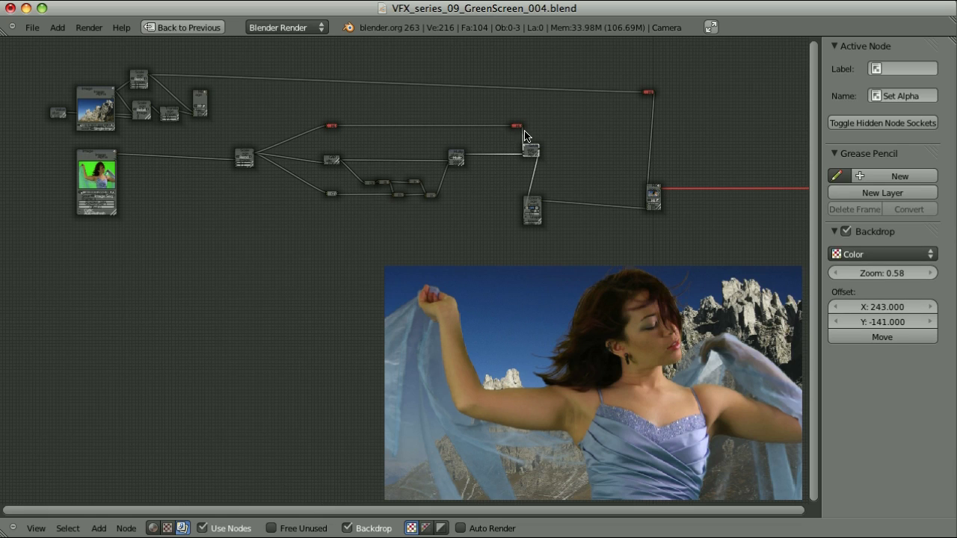
{"action": "left_click", "coordinate": [532, 213]}
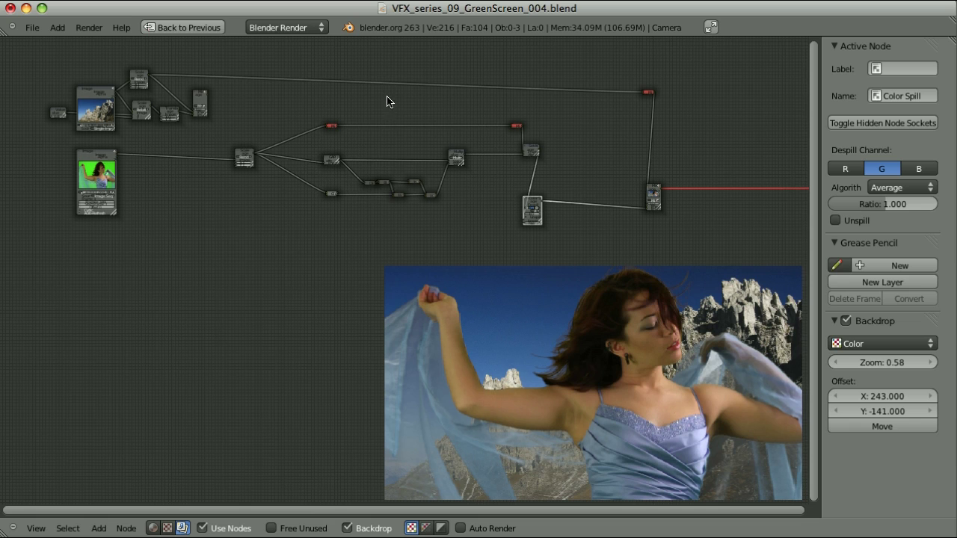
Add a Color Balance node and insert it into the mountain link between the Render Size Scale node and the collapsed Mix node
{"action": "key", "text": "shift+a"}
{"action": "mouse_move", "coordinate": [367, 86]}
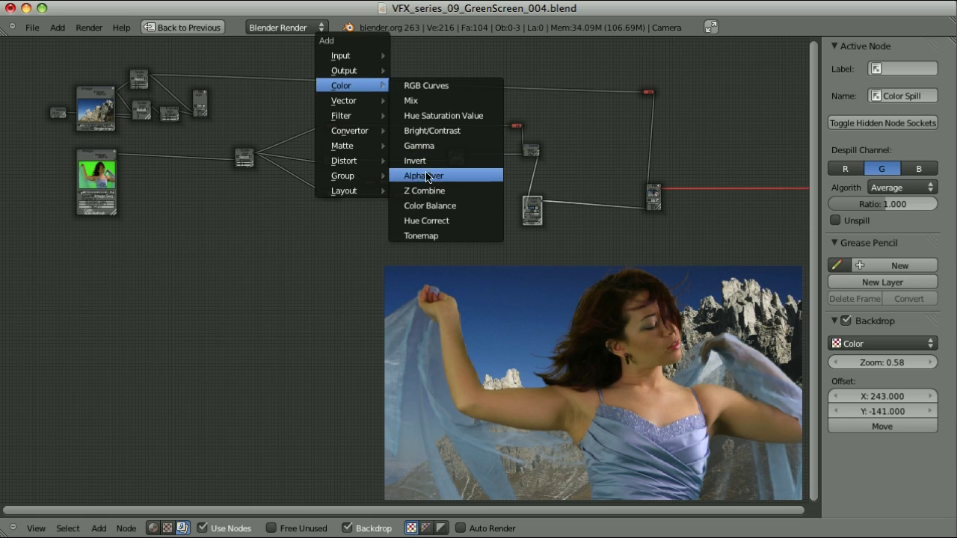
{"action": "left_click", "coordinate": [436, 206]}
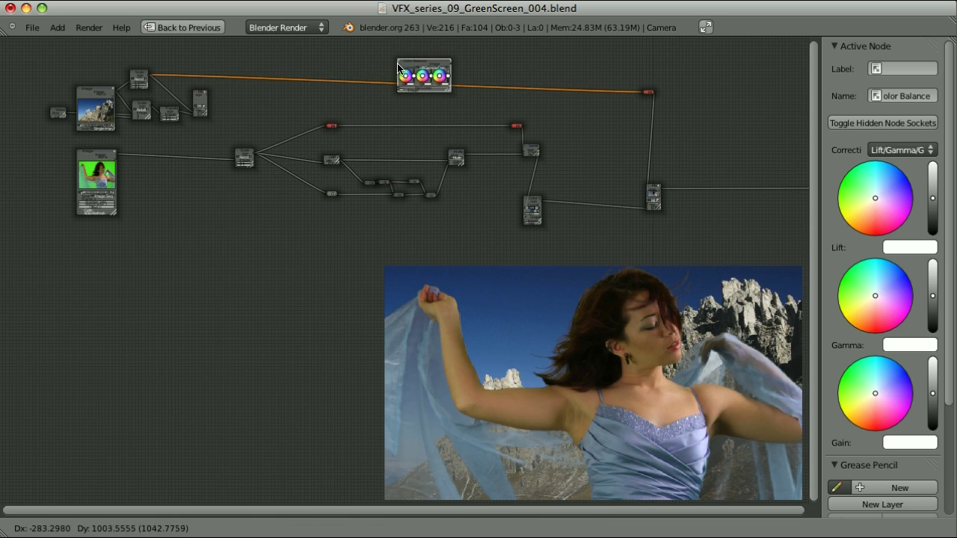
{"action": "left_click", "coordinate": [399, 72]}
Duplicate the collapsed muted Mix node twice, inserting one copy before and one after the mountain's Color Balance node as link waypoints
{"action": "left_click", "coordinate": [332, 126]}
{"action": "key", "text": "shift+d"}
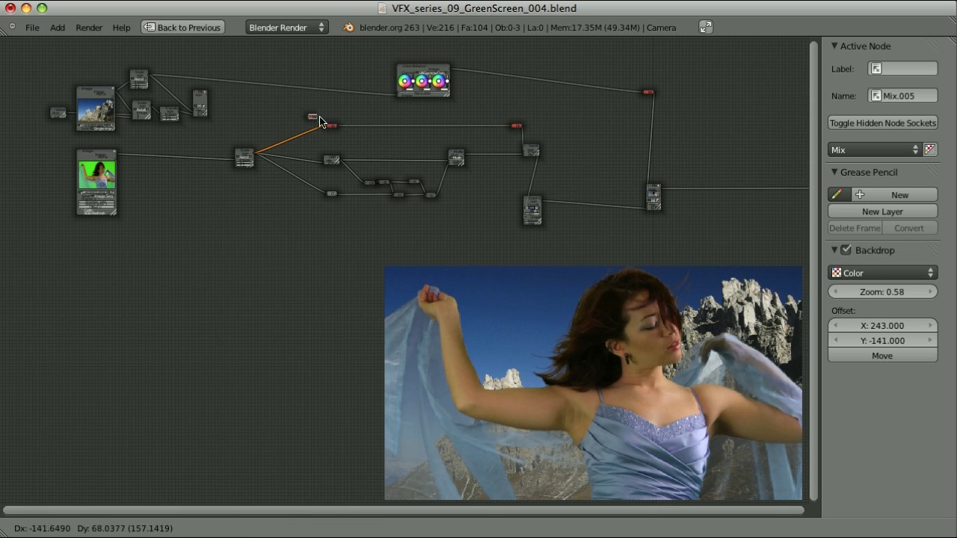
{"action": "left_click", "coordinate": [306, 109]}
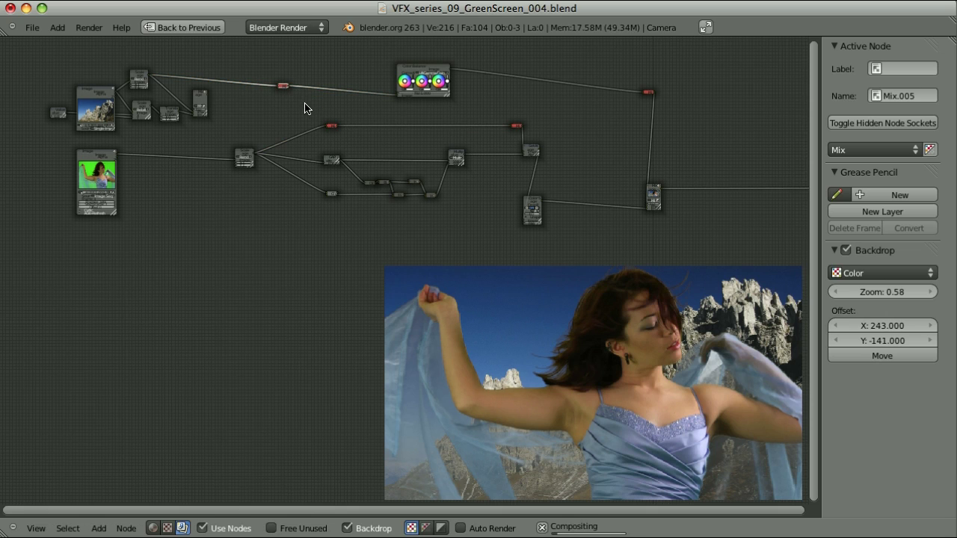
{"action": "key", "text": "shift+d"}
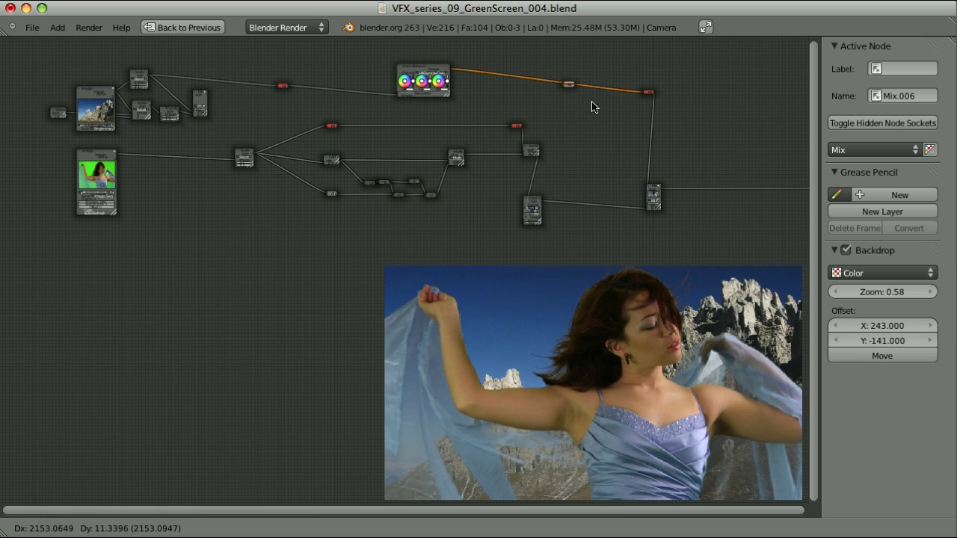
{"action": "left_click", "coordinate": [591, 107]}
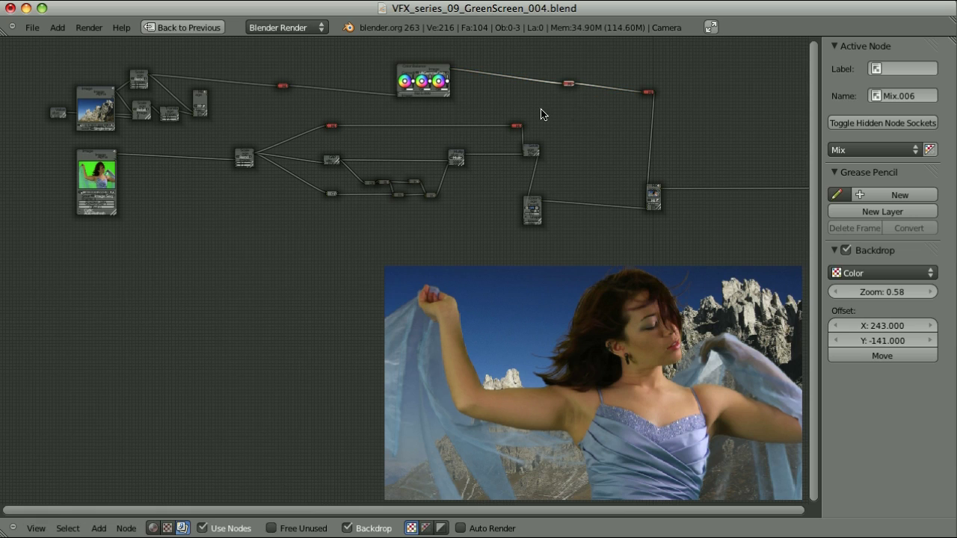
Nudge the Color Balance node up and insert a duplicate of it between the two collapsed Mix nodes on the foreground link
{"action": "right_click", "coordinate": [424, 72]}
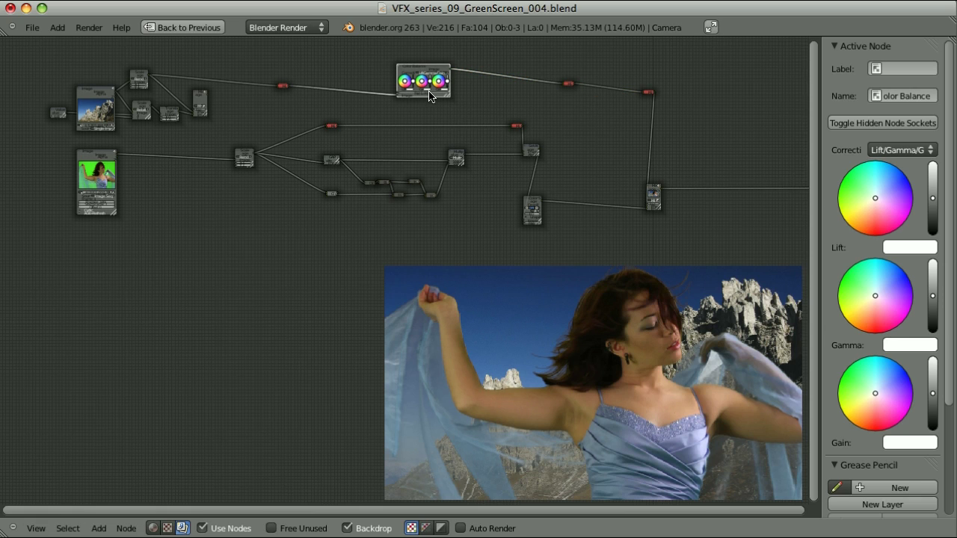
{"action": "key", "text": "g"}
{"action": "left_click", "coordinate": [441, 124]}
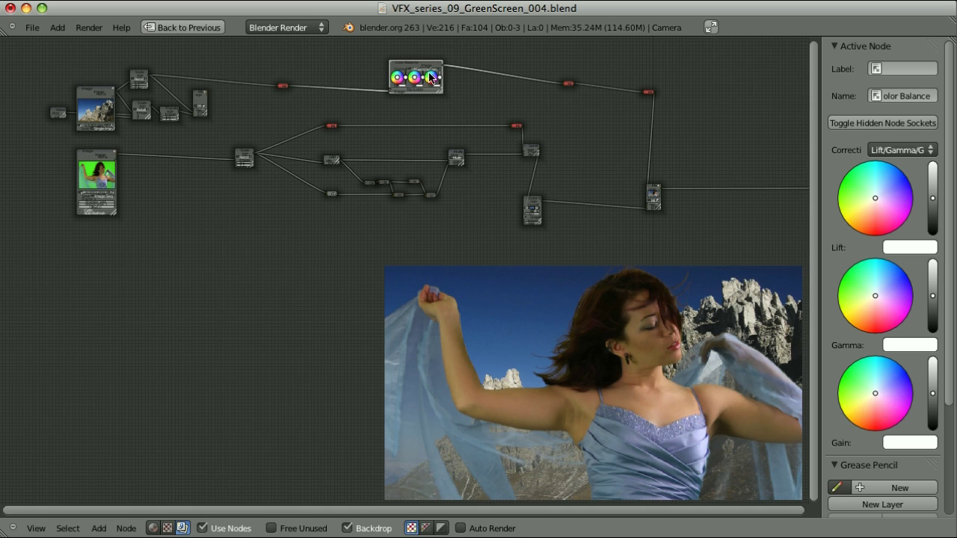
{"action": "key", "text": "shift+d"}
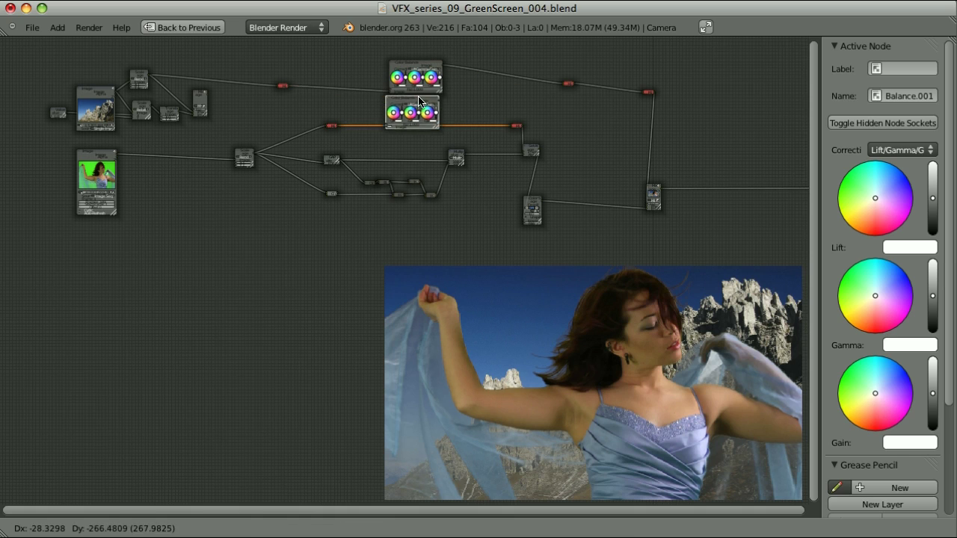
{"action": "left_click", "coordinate": [422, 110]}
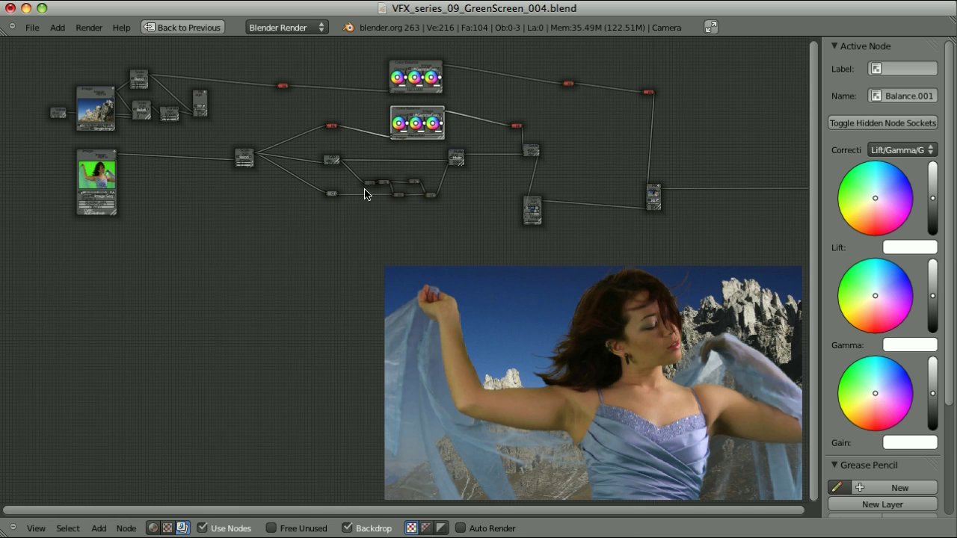
Move the foreground Scale node next to its footage node and insert a duplicate collapsed Mix node into the foreground link after it
{"action": "left_click", "coordinate": [244, 156]}
{"action": "left_click_drag", "start_coordinate": [241, 155], "coordinate": [147, 151]}
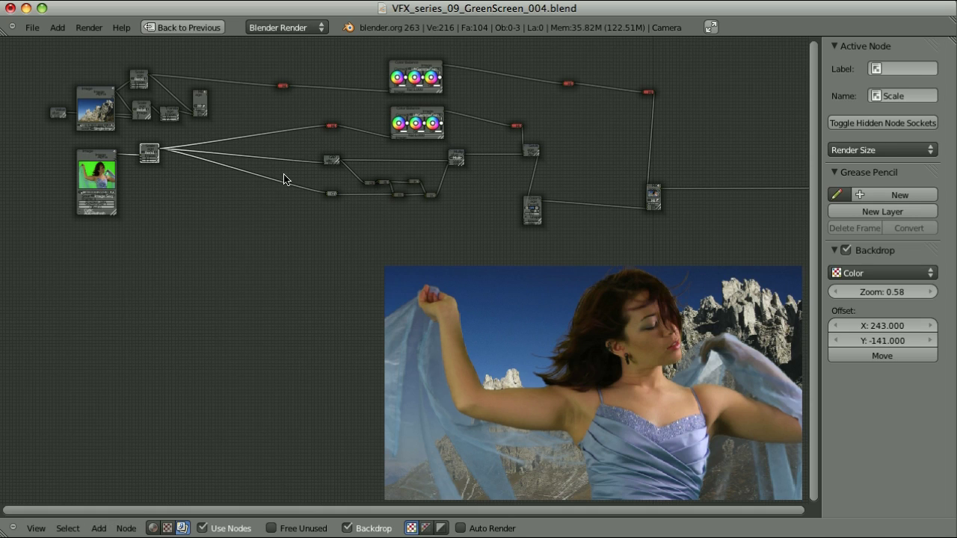
{"action": "left_click", "coordinate": [332, 127]}
{"action": "key", "text": "shift+d"}
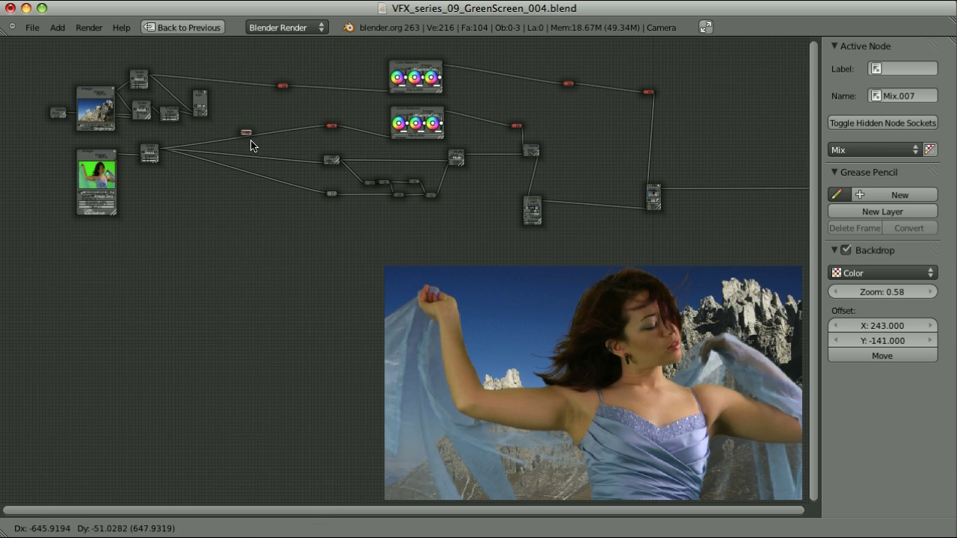
{"action": "left_click", "coordinate": [251, 150]}
Route the inputs of the key node group and the Chroma Key node through the new collapsed Mix node and align it with the Scale node
{"action": "left_click", "coordinate": [331, 160]}
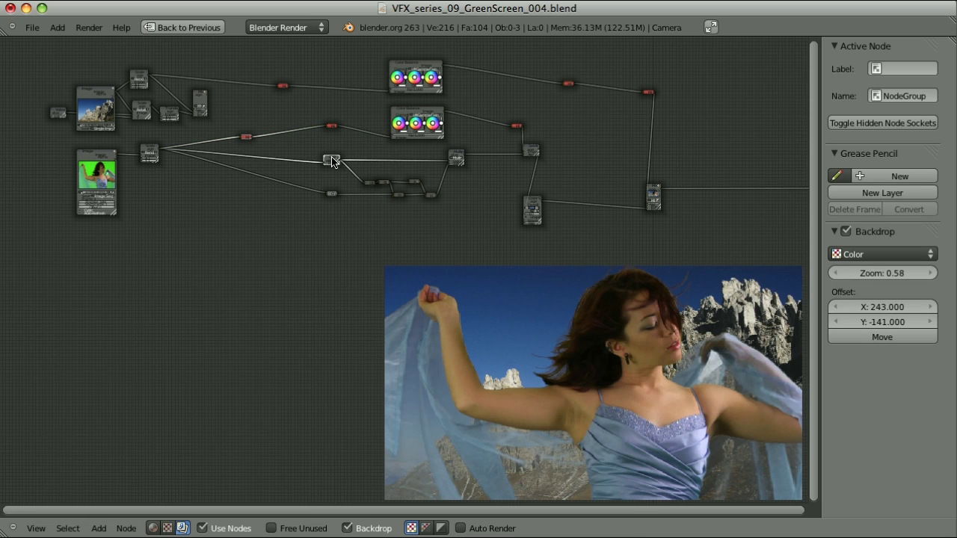
{"action": "left_click", "coordinate": [248, 138]}
{"action": "left_click", "coordinate": [333, 196]}
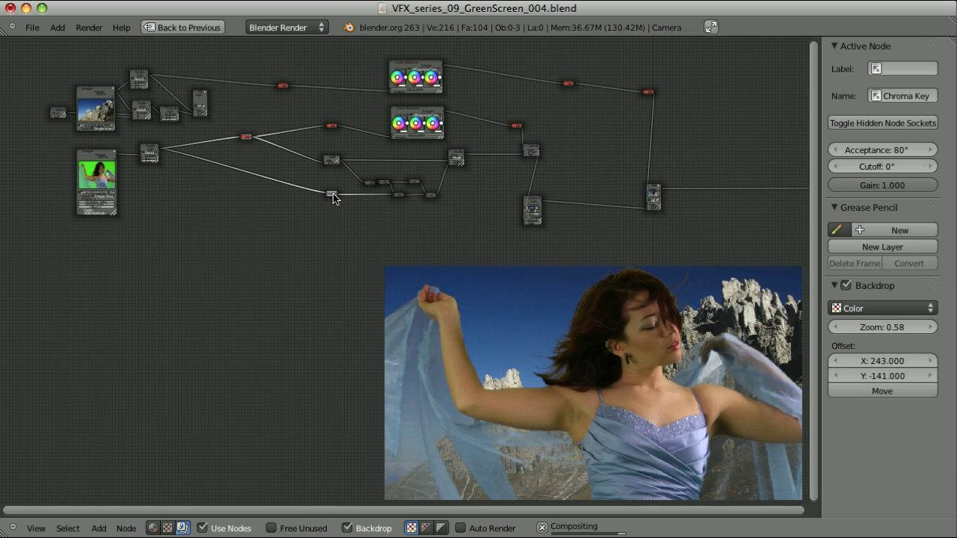
{"action": "left_click_drag", "start_coordinate": [248, 141], "coordinate": [247, 155]}
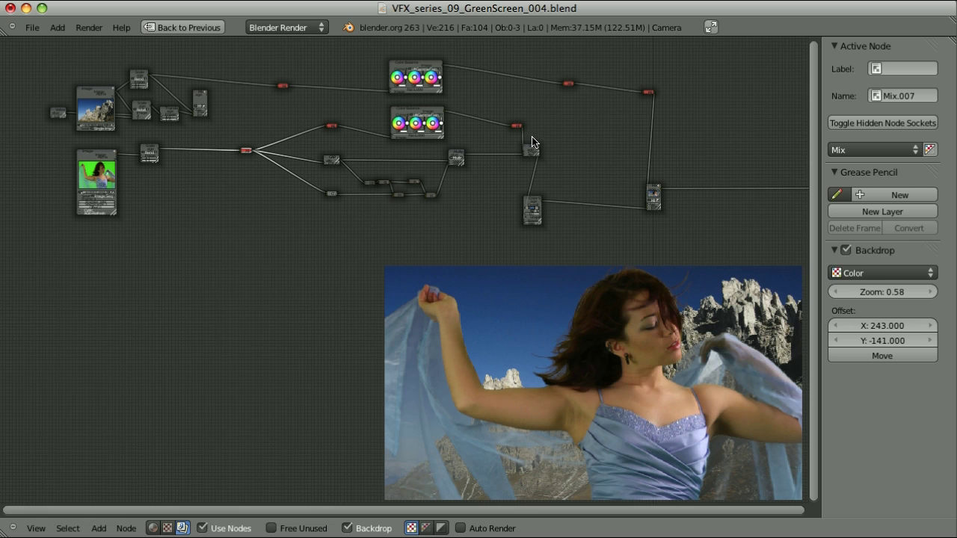
Box-select the keying nodes together with Set Alpha, Color Spill and the final Mix, and move them straight down along Y
{"action": "left_click", "coordinate": [458, 216]}
{"action": "key", "text": "b"}
{"action": "left_click_drag", "start_coordinate": [305, 153], "coordinate": [703, 243]}
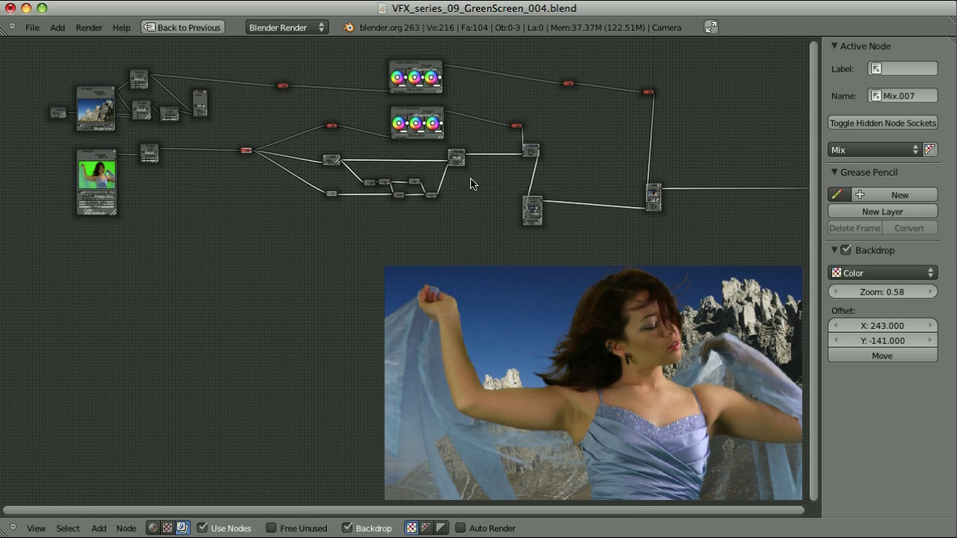
{"action": "key", "text": "g"}
{"action": "key", "text": "y"}
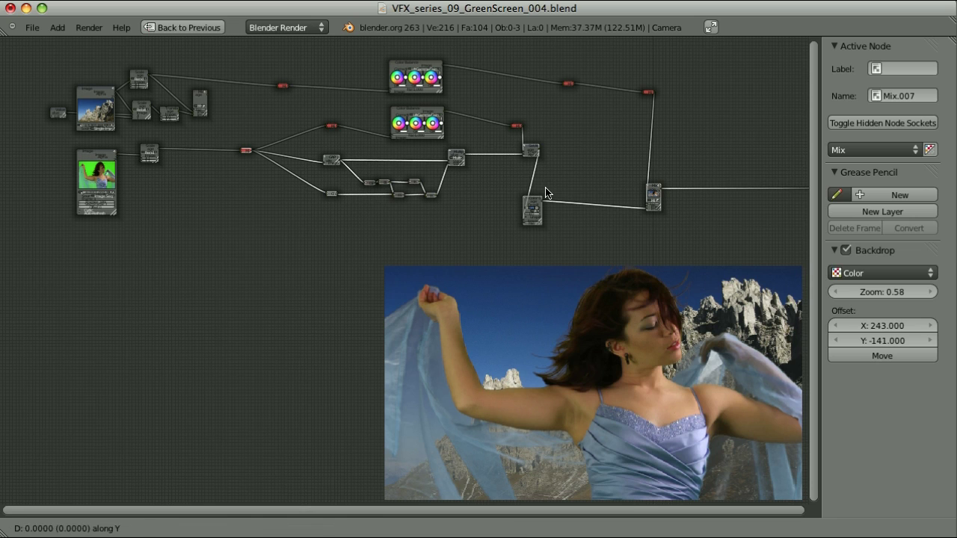
{"action": "left_click", "coordinate": [547, 318]}
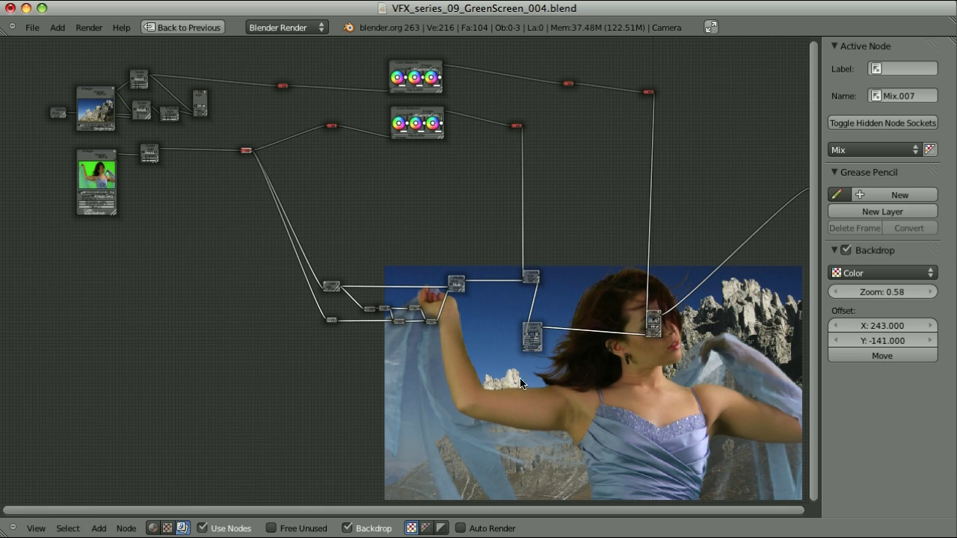
Insert a duplicate collapsed Mix node before the lowered key node group and route the Chroma Key node's input through it as well
{"action": "left_click", "coordinate": [331, 127]}
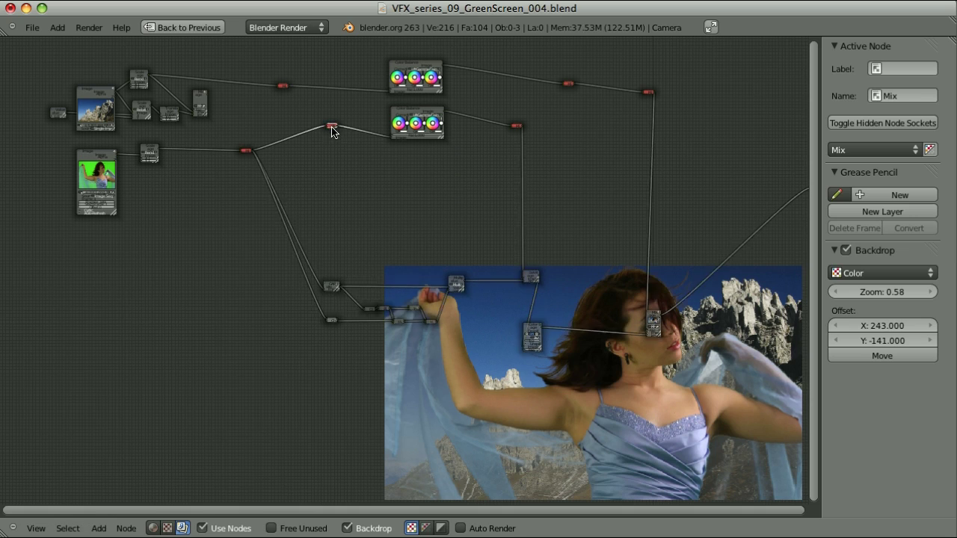
{"action": "key", "text": "shift+d"}
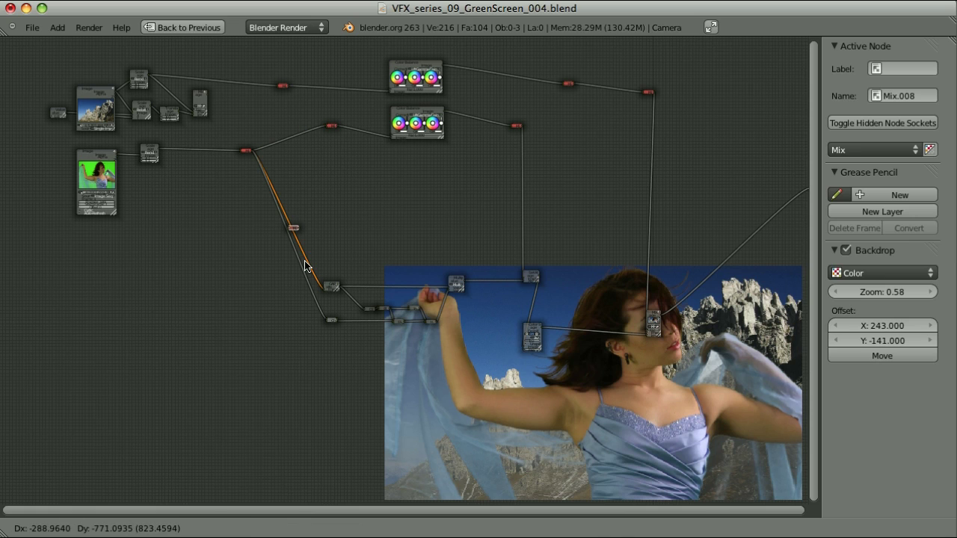
{"action": "left_click", "coordinate": [296, 325]}
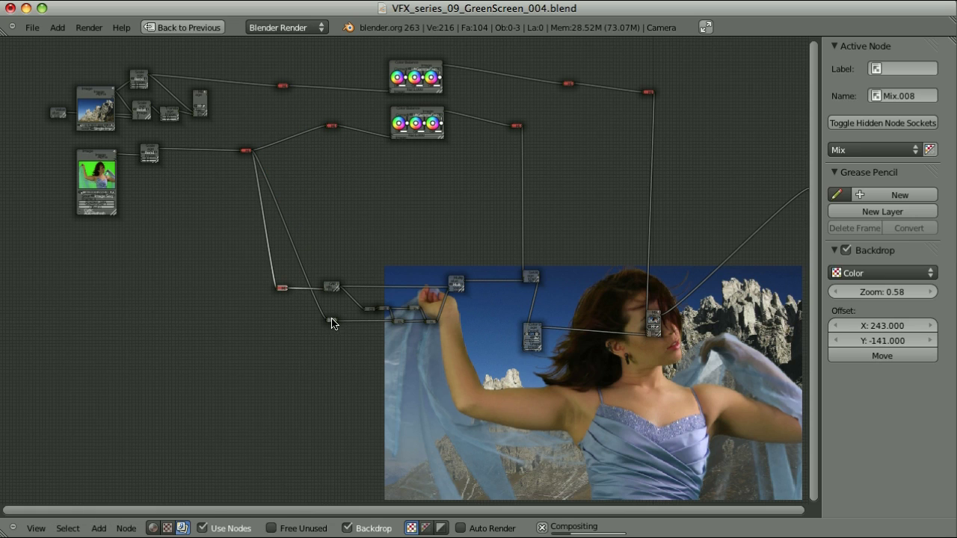
{"action": "left_click", "coordinate": [332, 322]}
{"action": "left_click_drag", "start_coordinate": [281, 288], "coordinate": [300, 308]}
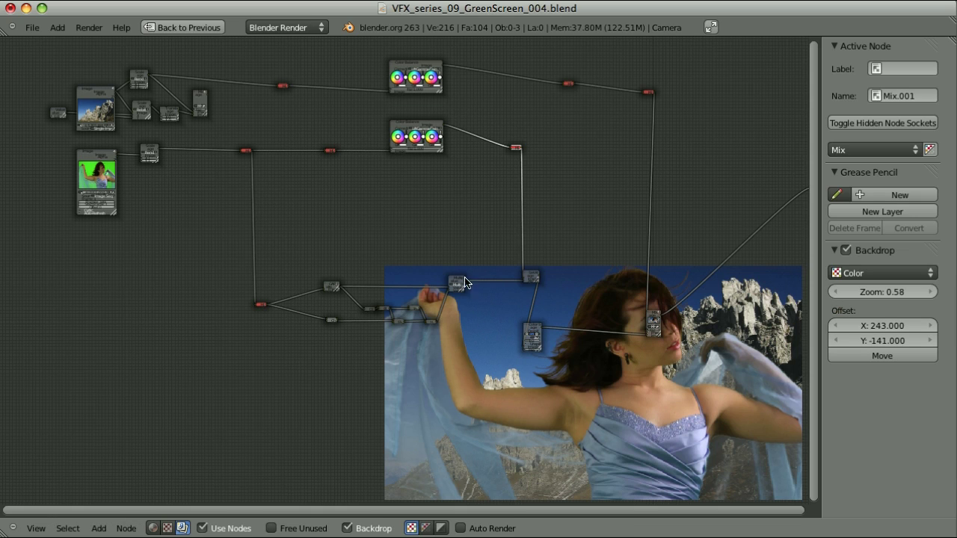
Take the Color Spill node out of the Set Alpha to Mix link and insert it before the foreground Color Balance node
{"action": "scroll", "coordinate": [545, 355], "scroll_direction": "up", "scroll_amount": 1}
{"action": "left_click", "coordinate": [545, 334]}
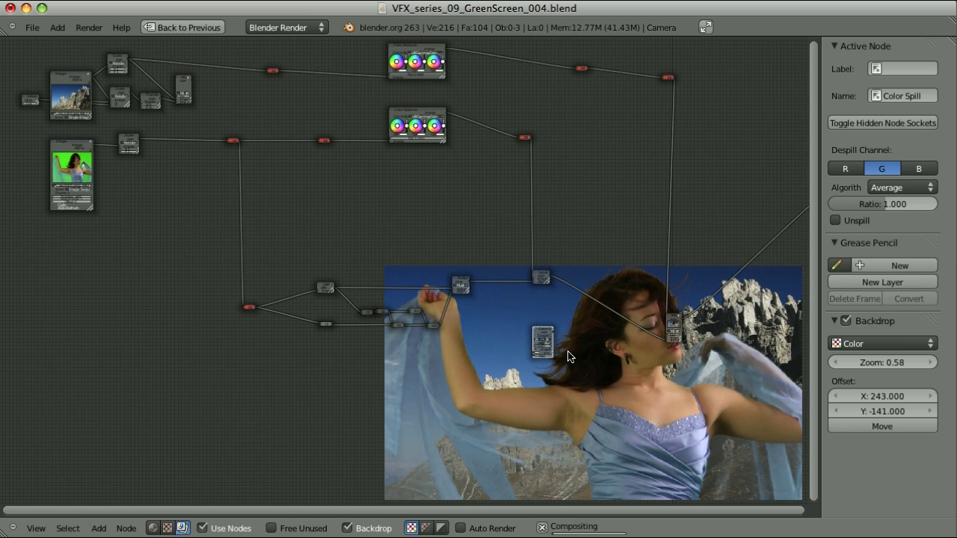
{"action": "key", "text": "g"}
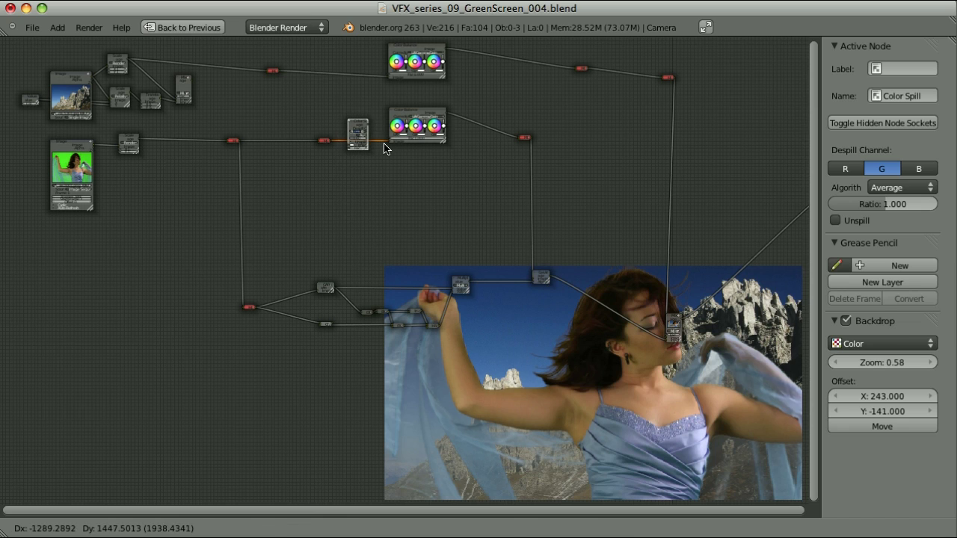
{"action": "left_click", "coordinate": [384, 145]}
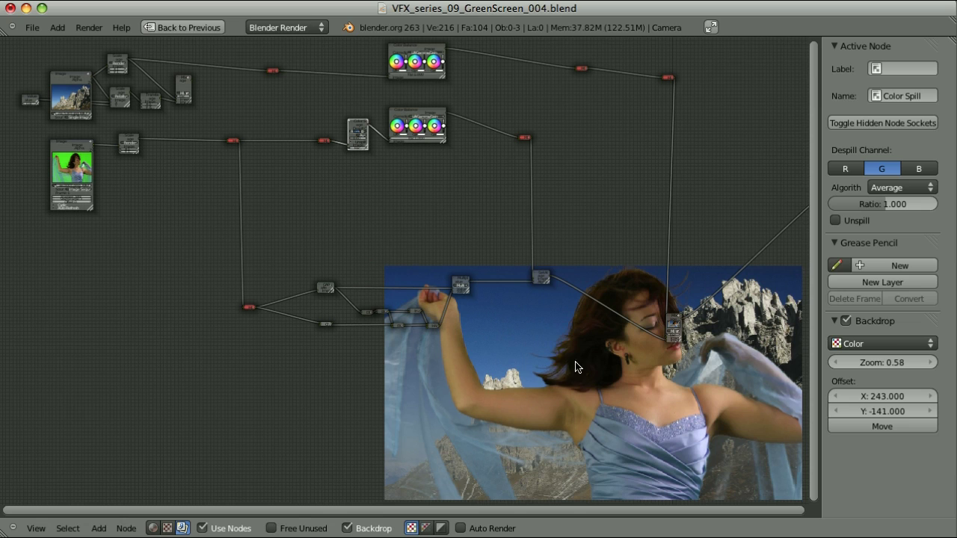
Move the final Mix node up so that it lines up with the Set Alpha node's output
{"action": "left_click", "coordinate": [674, 319]}
{"action": "key", "text": "g"}
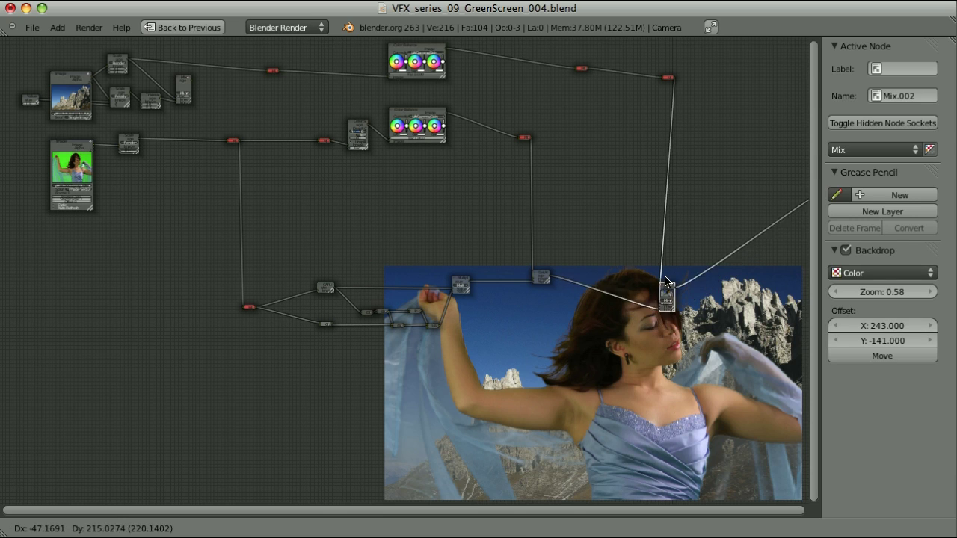
{"action": "left_click", "coordinate": [679, 262]}
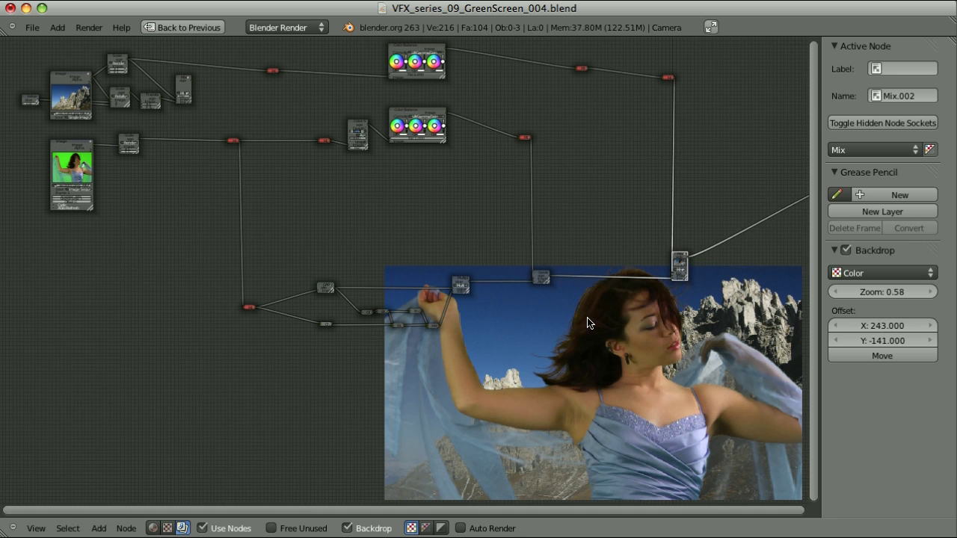
Connect the Multiply node's output to the final Mix node's Fac input and delete the Set Alpha node while keeping its image link
{"action": "scroll", "coordinate": [591, 325], "scroll_direction": "up", "scroll_amount": 3}
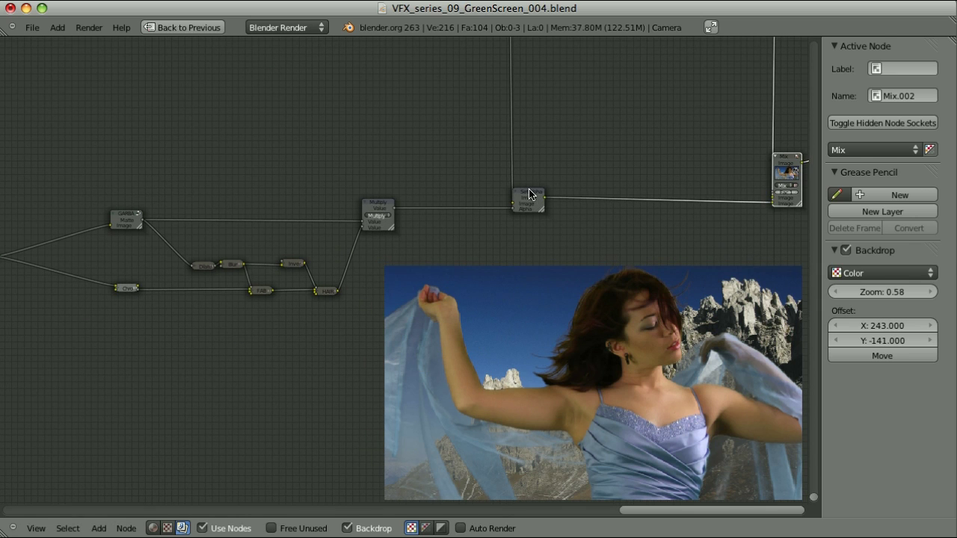
{"action": "left_click", "coordinate": [531, 200]}
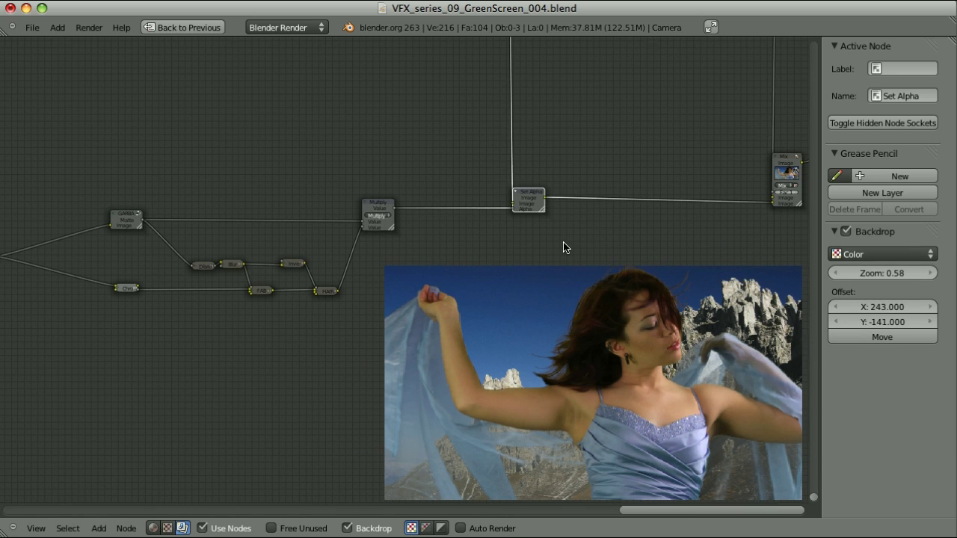
{"action": "scroll", "coordinate": [565, 247], "scroll_direction": "down", "scroll_amount": 2}
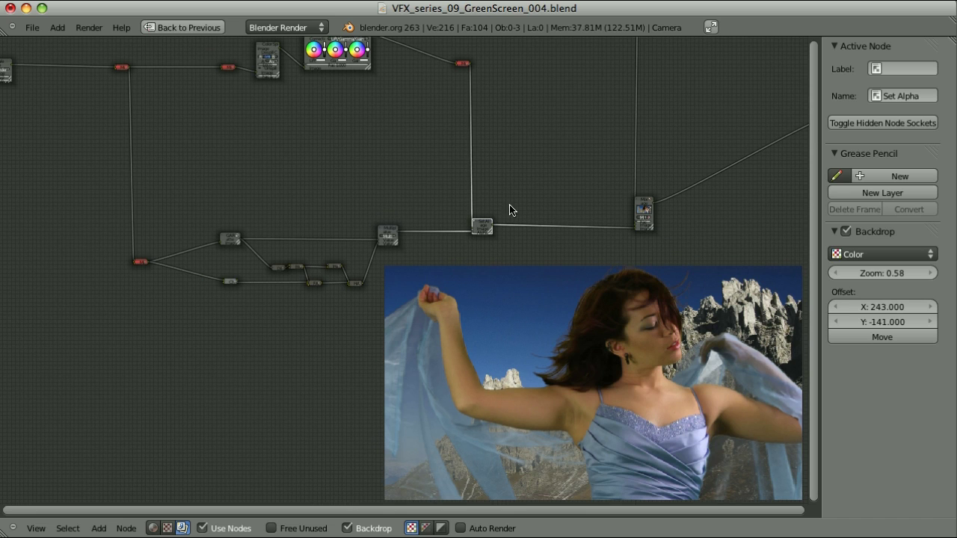
{"action": "left_click", "coordinate": [391, 234]}
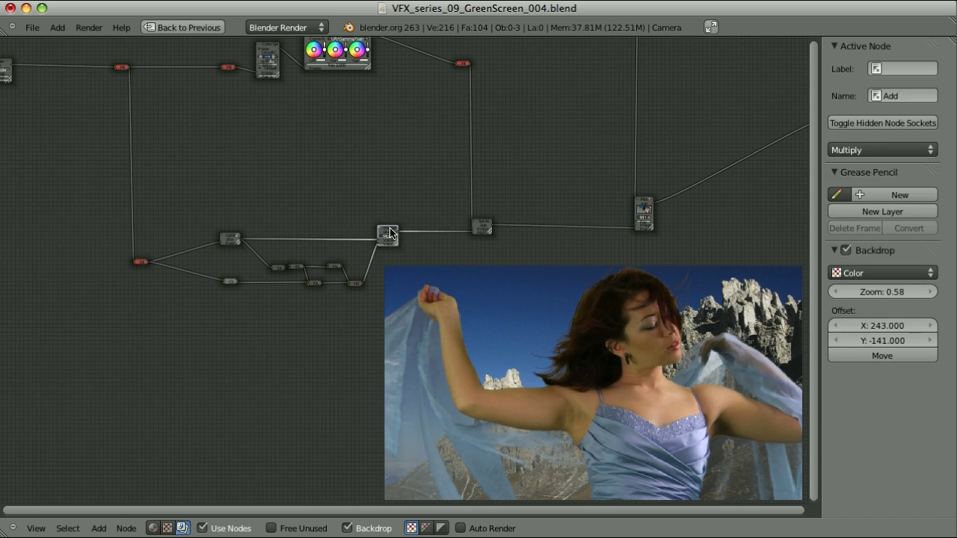
{"action": "left_click", "coordinate": [644, 204]}
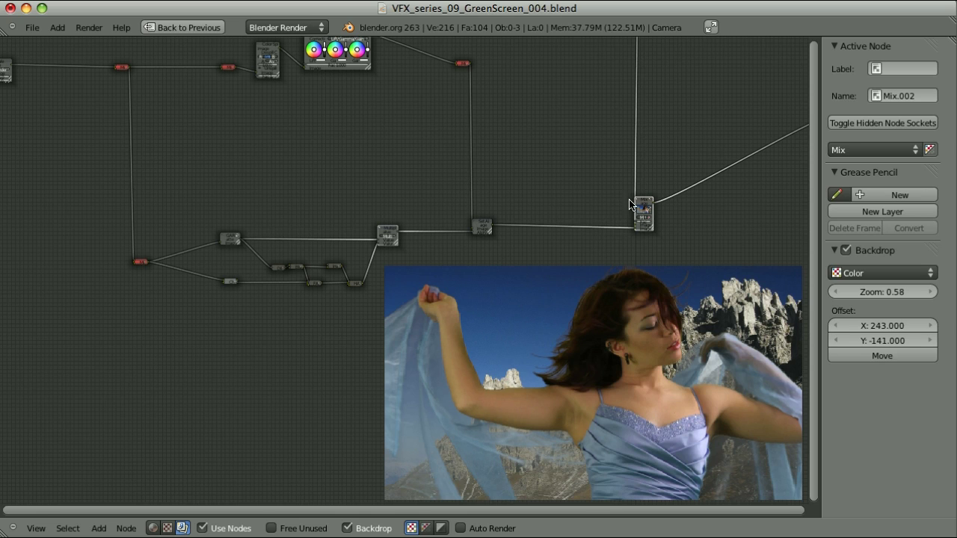
{"action": "left_click_drag", "start_coordinate": [639, 226], "coordinate": [509, 160]}
{"action": "left_click", "coordinate": [485, 225]}
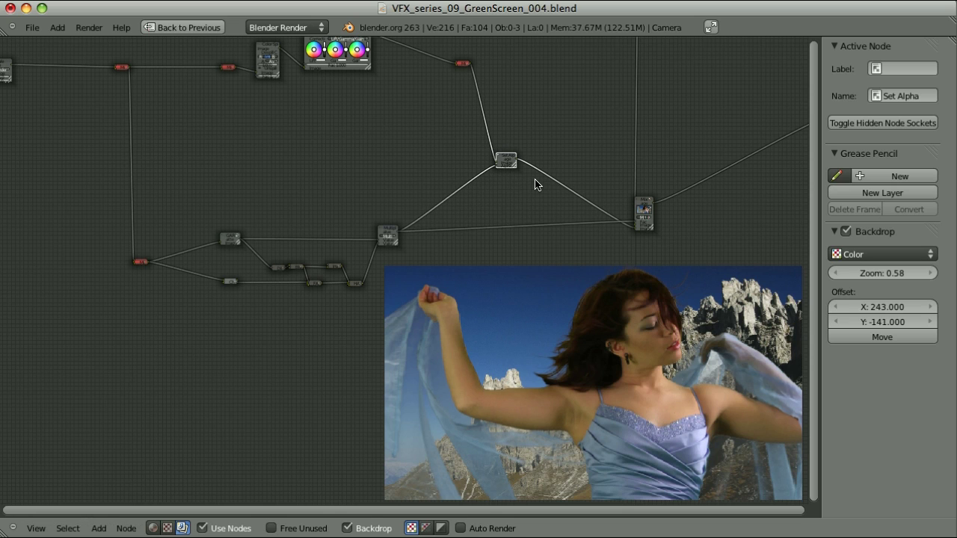
{"action": "key", "text": "ctrl+x"}
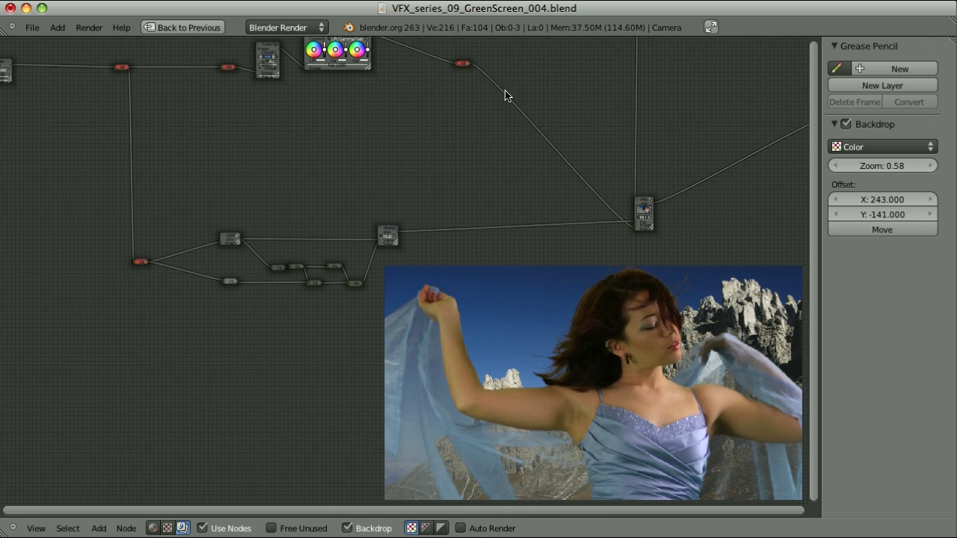
Insert a duplicate collapsed Mix node into the foreground link before the final Mix, and lower both nodes into line below the Multiply node
{"action": "right_click", "coordinate": [461, 67]}
{"action": "key", "text": "shift+d"}
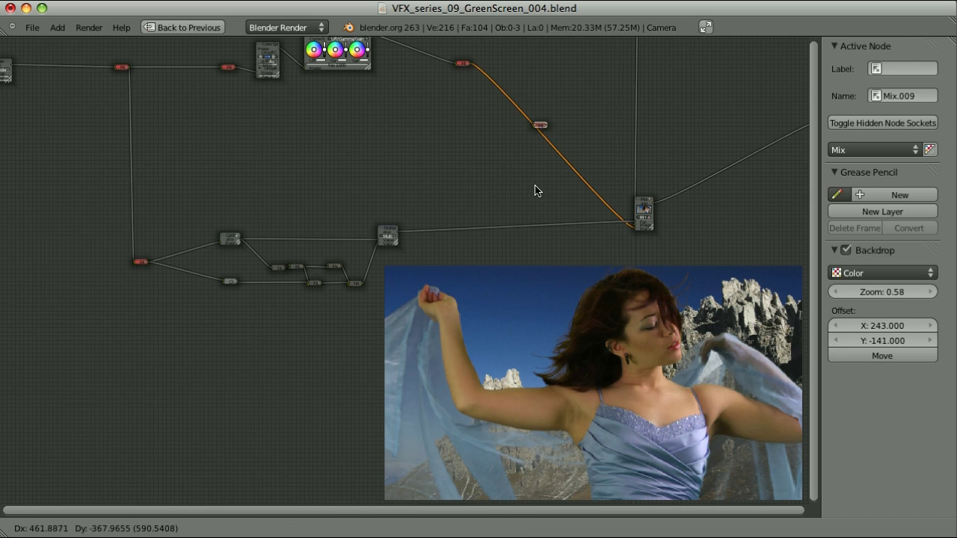
{"action": "left_click", "coordinate": [534, 189]}
{"action": "key", "text": "g"}
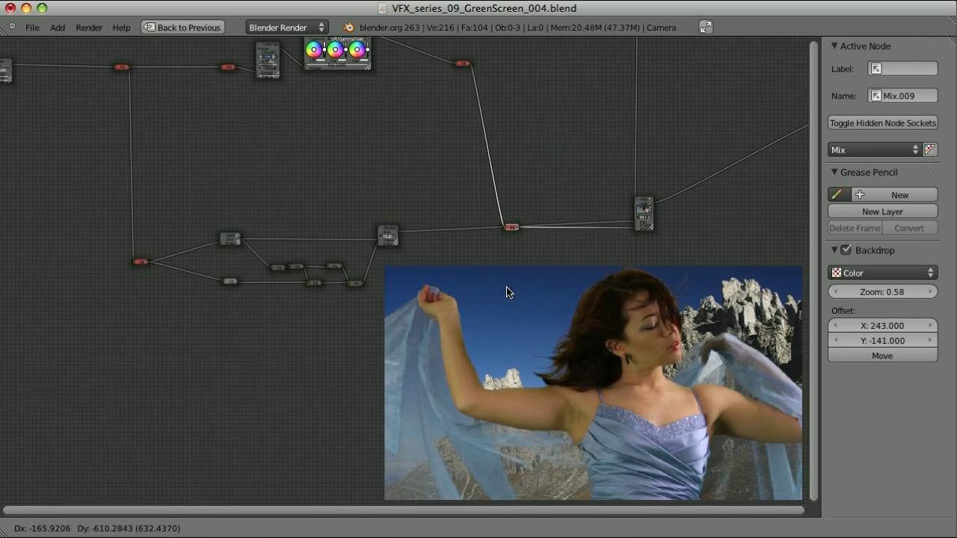
{"action": "left_click", "coordinate": [479, 295]}
{"action": "left_click_drag", "start_coordinate": [590, 160], "coordinate": [649, 241]}
{"action": "key", "text": "g"}
{"action": "left_click", "coordinate": [647, 280]}
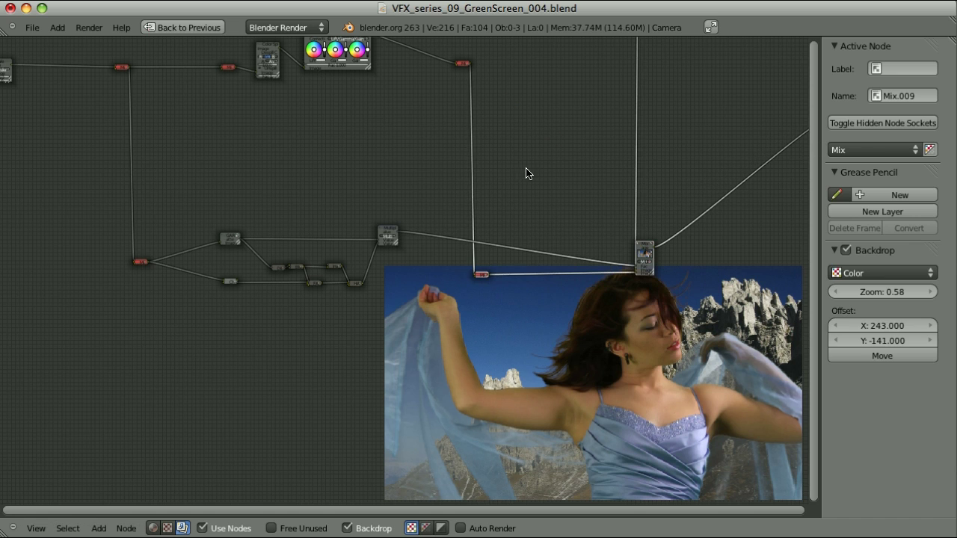
View the garbage matte group's output and insert an Invert node between the group and the viewer, placed above the keying nodes
{"action": "scroll", "coordinate": [527, 172], "scroll_direction": "down", "scroll_amount": 5}
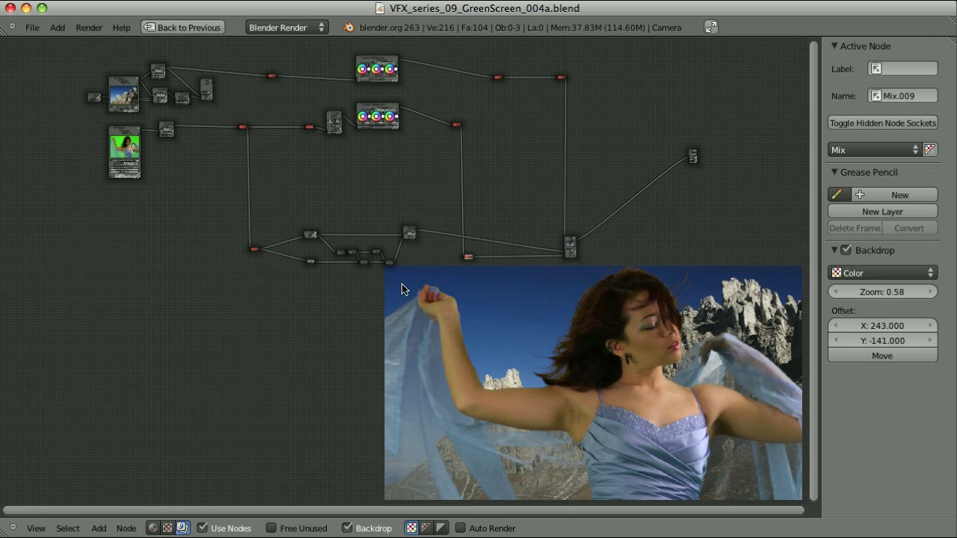
{"action": "left_click", "coordinate": [312, 236], "text": "ctrl+shift"}
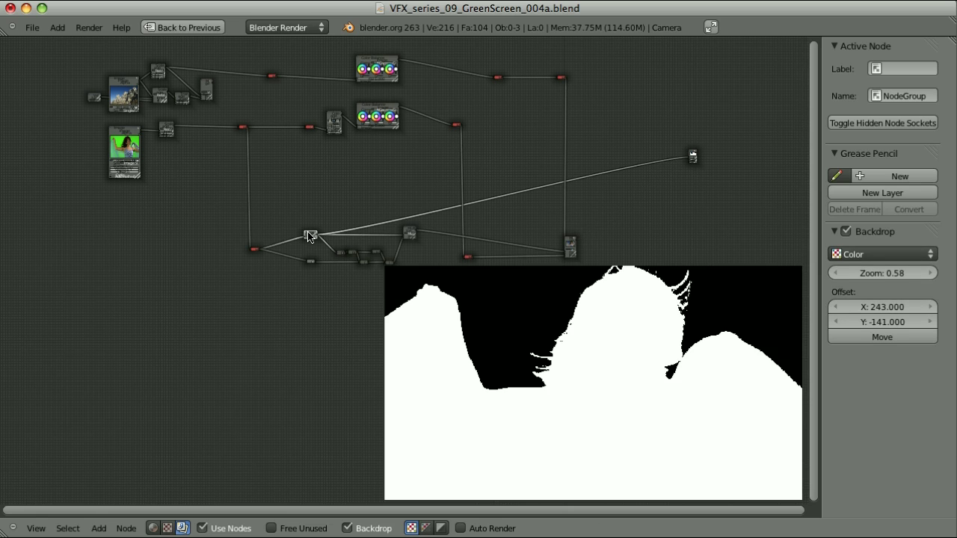
{"action": "key", "text": "shift+a"}
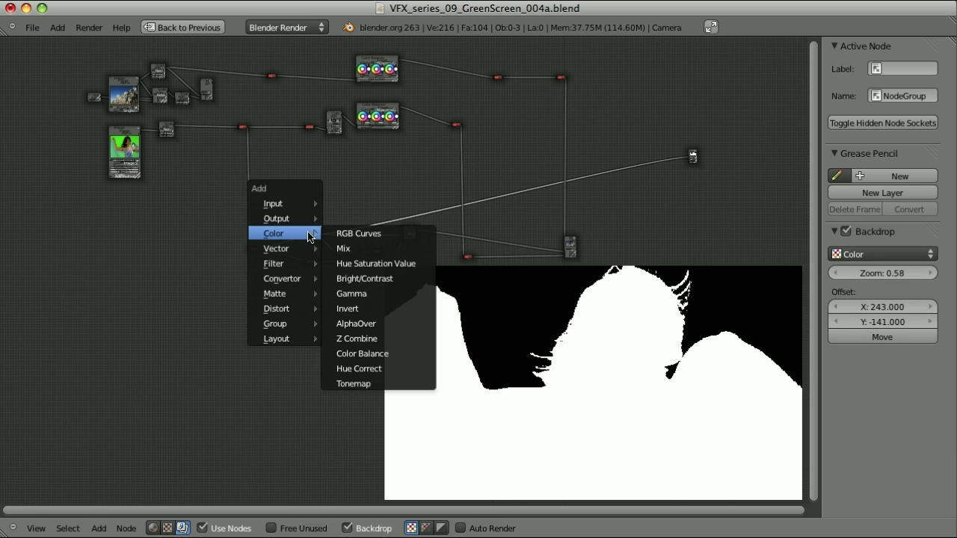
{"action": "left_click", "coordinate": [348, 308]}
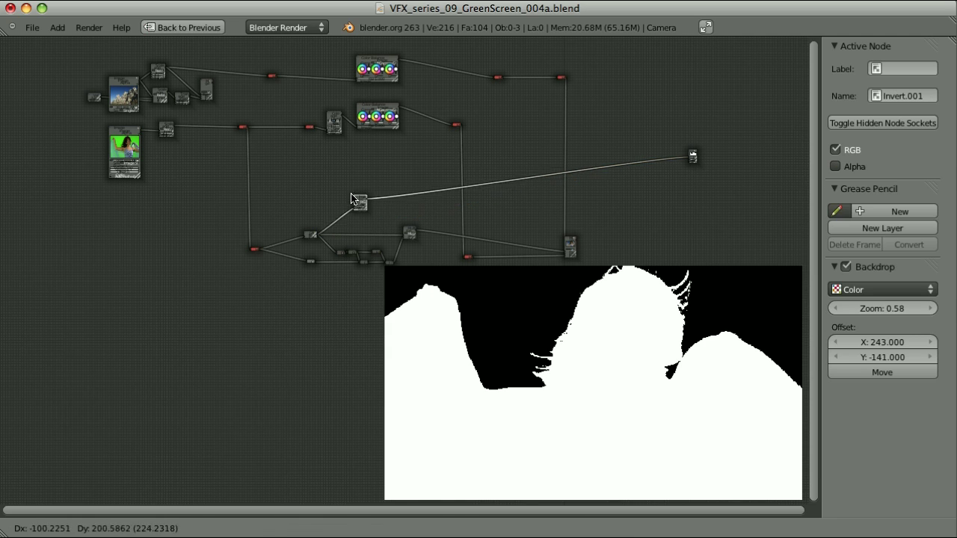
{"action": "left_click", "coordinate": [350, 188]}
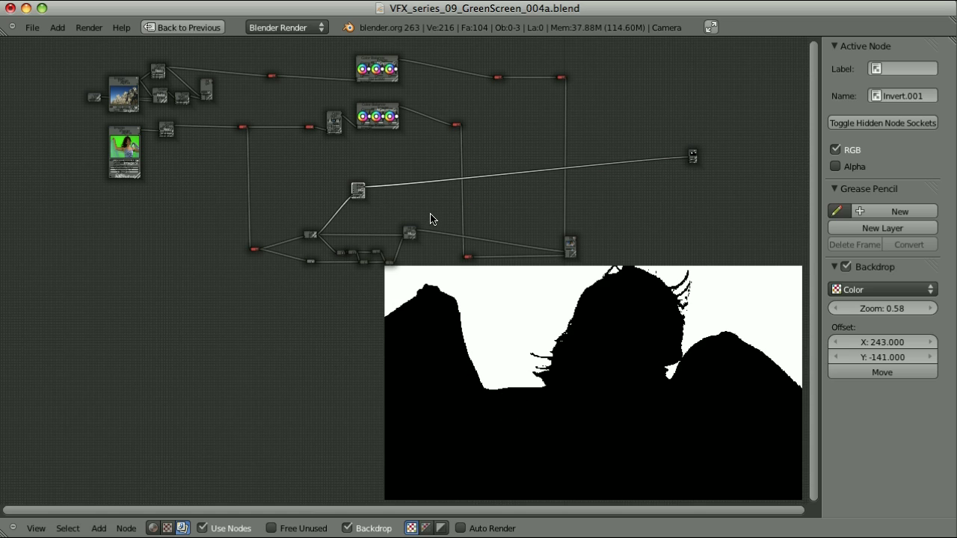
Add a Blur node into the link between the new Invert node and the viewer
{"action": "key", "text": "shift+a"}
{"action": "mouse_move", "coordinate": [427, 245]}
{"action": "left_click", "coordinate": [466, 260]}
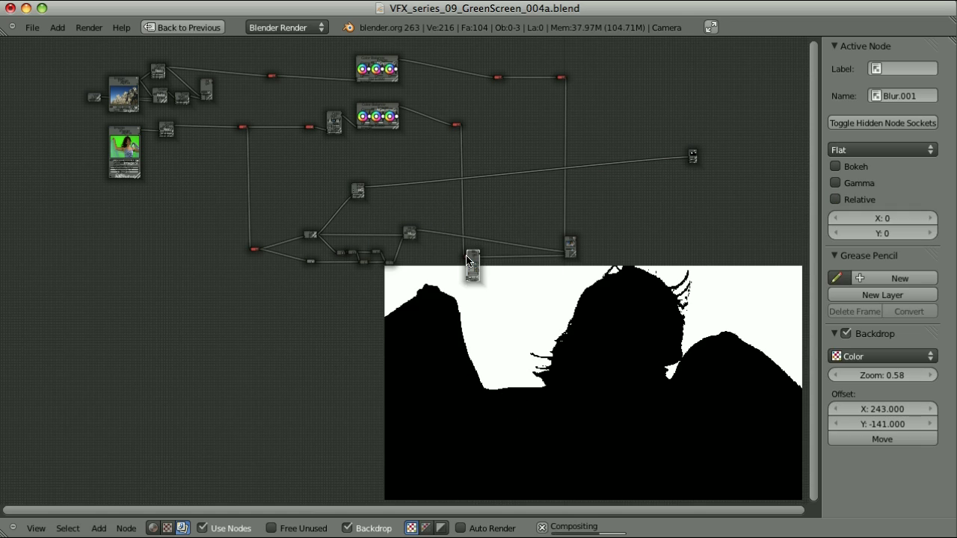
{"action": "left_click", "coordinate": [380, 195]}
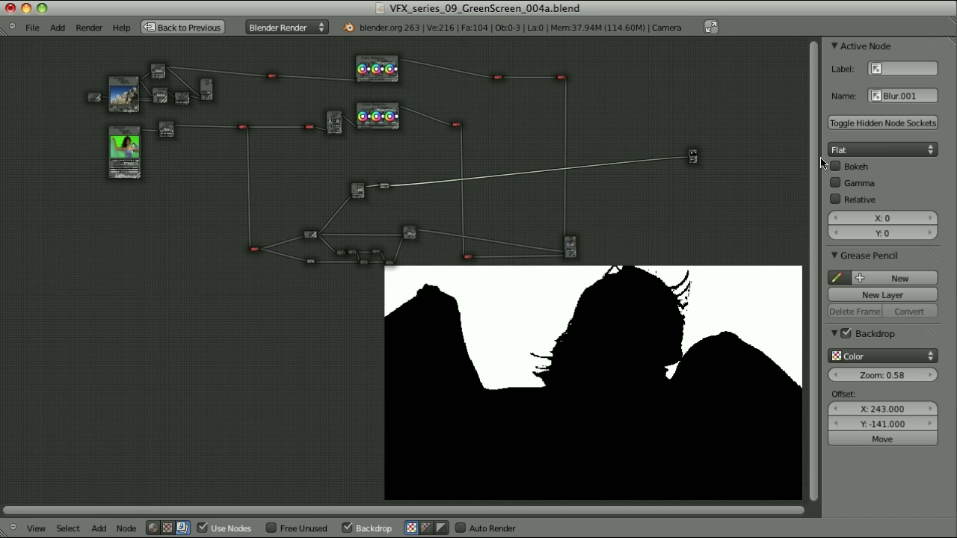
Set the new Blur node to Fast Gaussian with X and Y sizes of 10
{"action": "left_click", "coordinate": [856, 150]}
{"action": "left_click", "coordinate": [864, 243]}
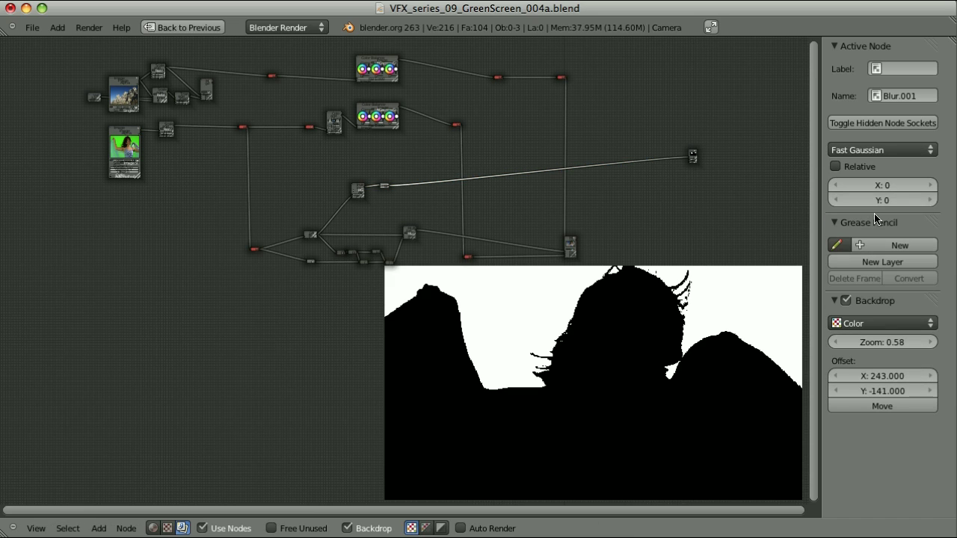
{"action": "left_click", "coordinate": [888, 186]}
{"action": "type", "text": "10"}
{"action": "key", "text": "Tab"}
{"action": "type", "text": "10"}
{"action": "key", "text": "Return"}
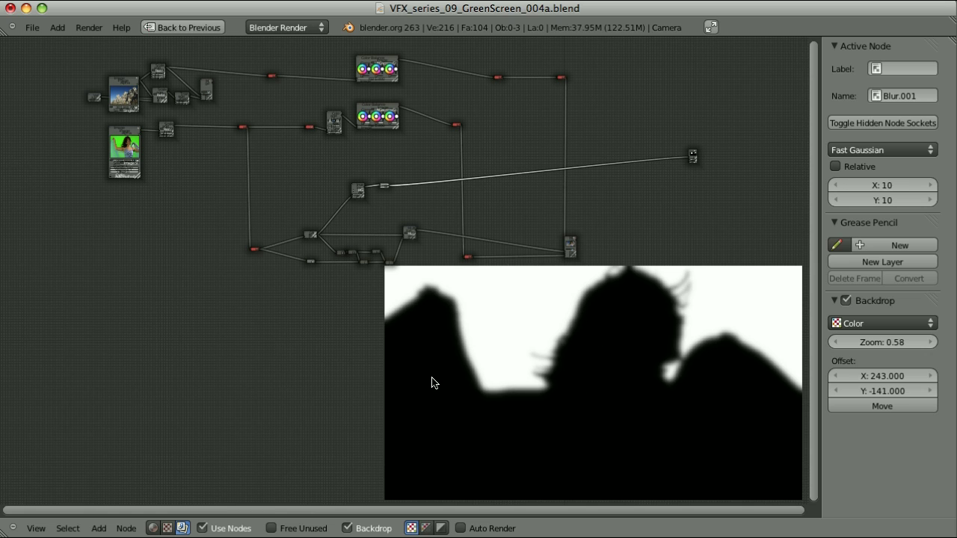
Insert duplicate collapsed Mix nodes as routing points, one before the new Invert node and one after the new Blur node
{"action": "scroll", "coordinate": [442, 344], "scroll_direction": "right", "scroll_amount": 5}
{"action": "scroll", "coordinate": [411, 280], "scroll_direction": "right", "scroll_amount": 3}
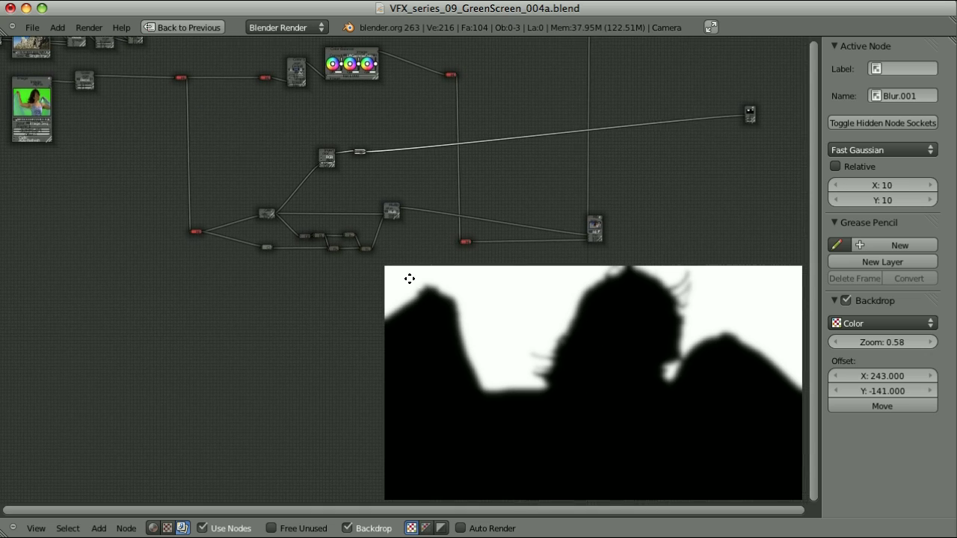
{"action": "left_click", "coordinate": [189, 226]}
{"action": "key", "text": "shift+d"}
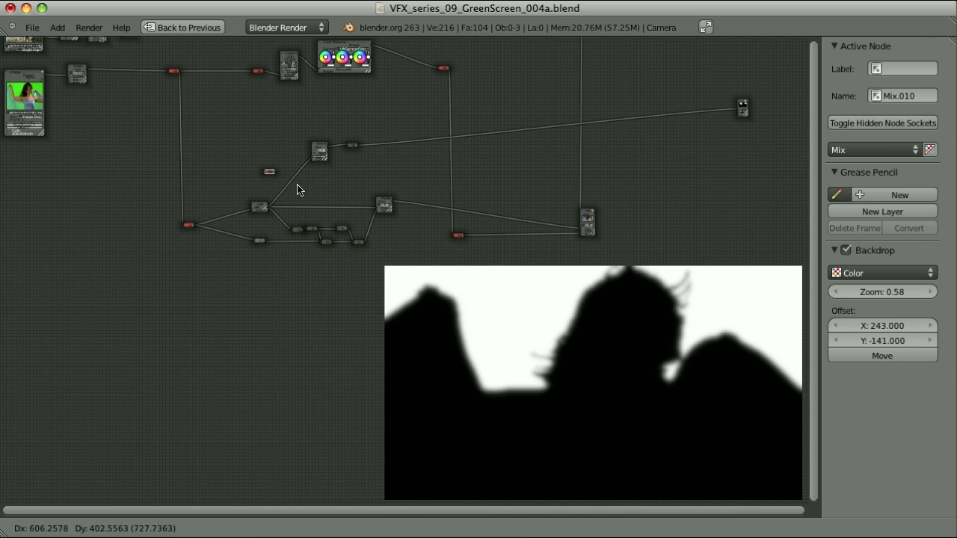
{"action": "left_click", "coordinate": [294, 187]}
{"action": "key", "text": "g"}
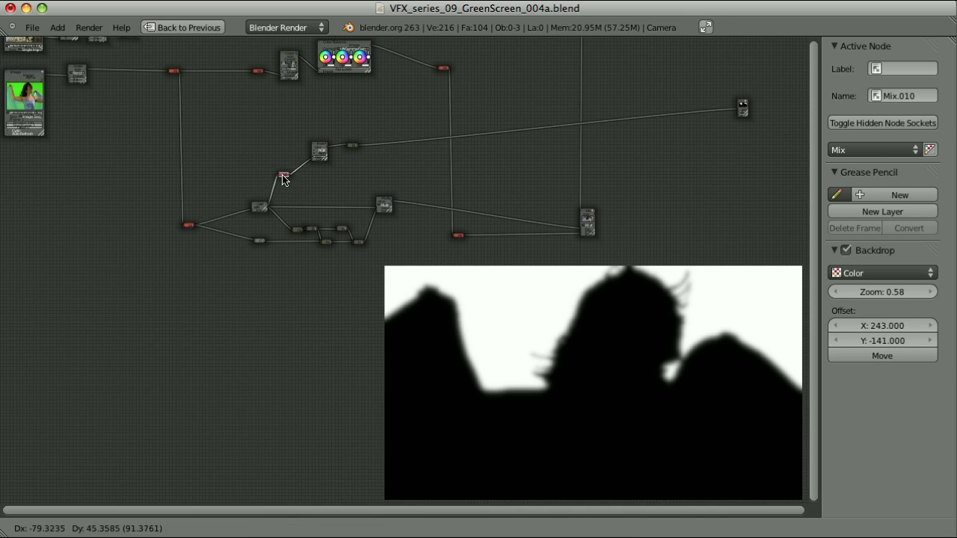
{"action": "left_click", "coordinate": [274, 163]}
{"action": "key", "text": "shift+d"}
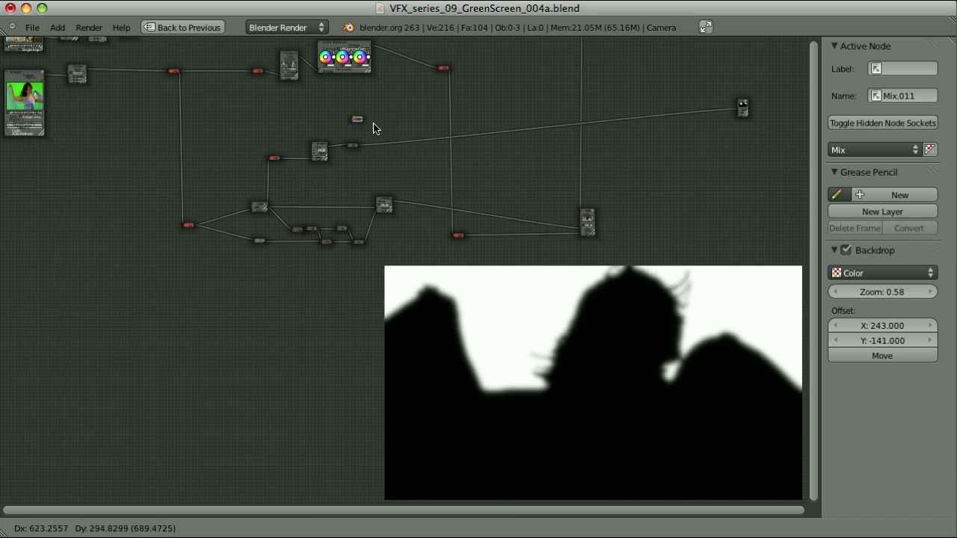
{"action": "left_click", "coordinate": [394, 150]}
{"action": "scroll", "coordinate": [394, 149], "scroll_direction": "up", "scroll_amount": 3}
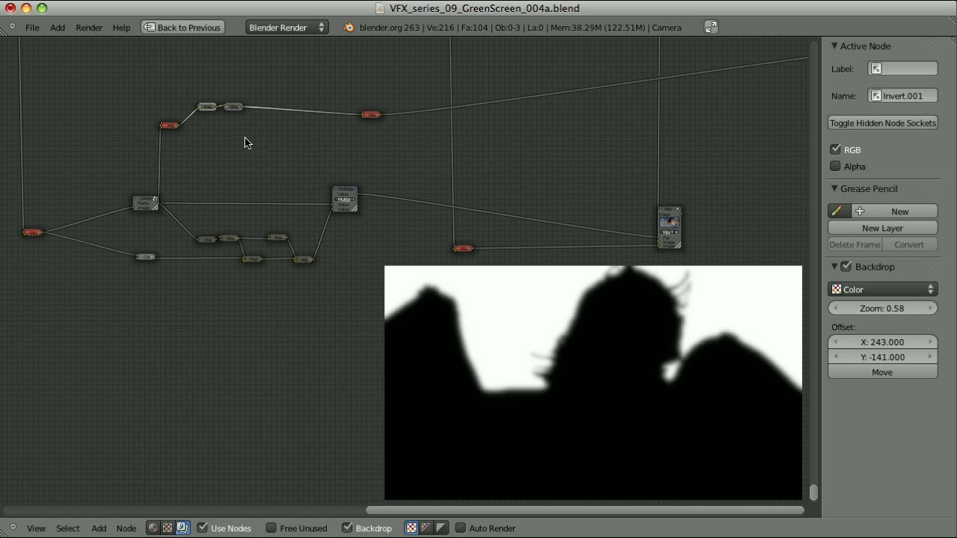
{"action": "scroll", "coordinate": [244, 142], "scroll_direction": "up", "scroll_amount": 2}
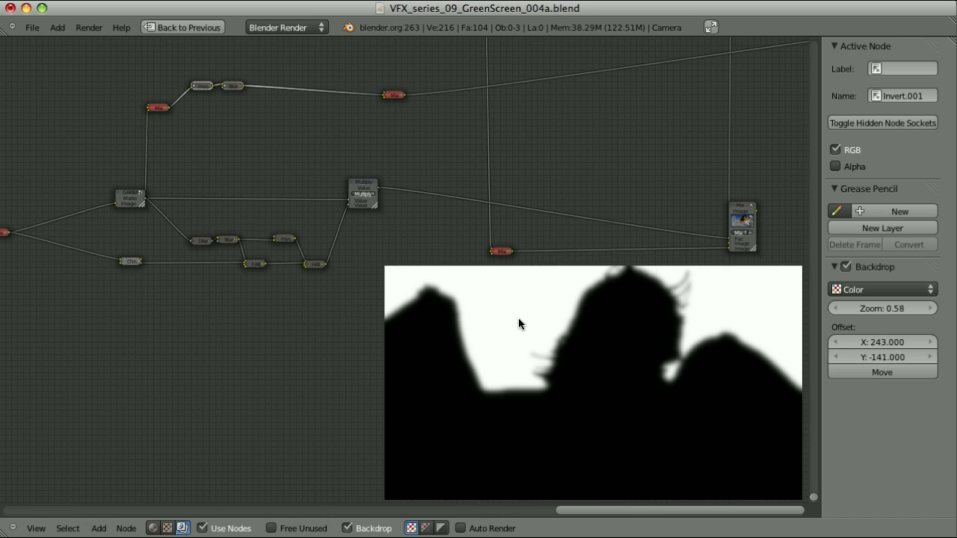
Add a Math node set to Multiply and insert it between the new Blur node and the collapsed Mix after it
{"action": "right_click", "coordinate": [159, 112]}
{"action": "key", "text": "shift+a"}
{"action": "mouse_move", "coordinate": [241, 138]}
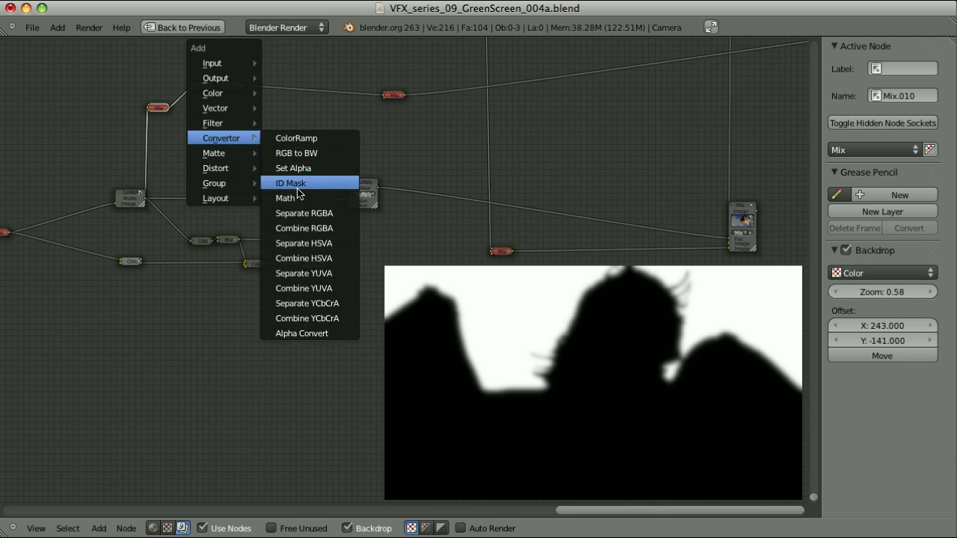
{"action": "left_click", "coordinate": [297, 192]}
{"action": "left_click", "coordinate": [315, 196]}
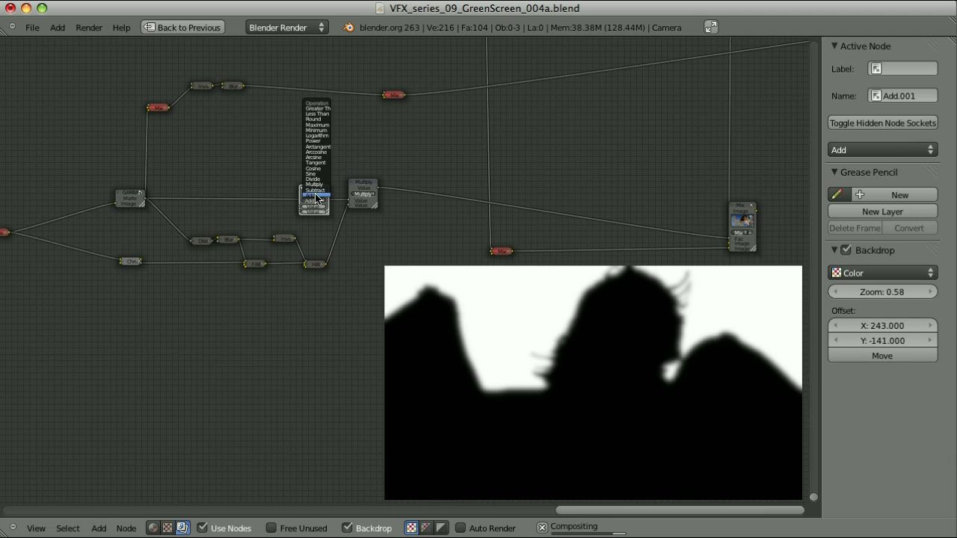
{"action": "left_click", "coordinate": [314, 184]}
{"action": "left_click_drag", "start_coordinate": [314, 187], "coordinate": [277, 81]}
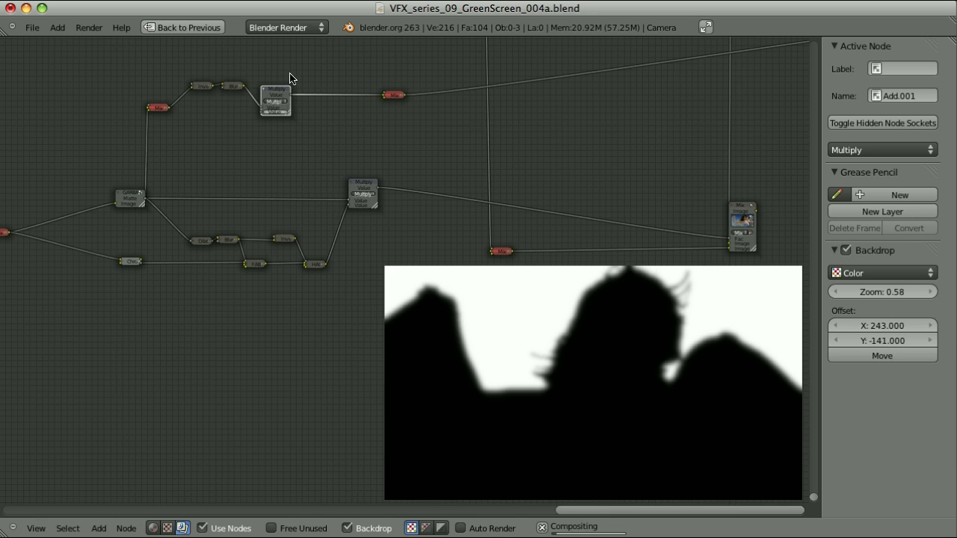
Connect the collapsed Mix before the Invert node to the second Value input of the new Multiply node
{"action": "scroll", "coordinate": [239, 147], "scroll_direction": "up", "scroll_amount": 2}
{"action": "middle_click_drag", "start_coordinate": [164, 111], "coordinate": [311, 231]}
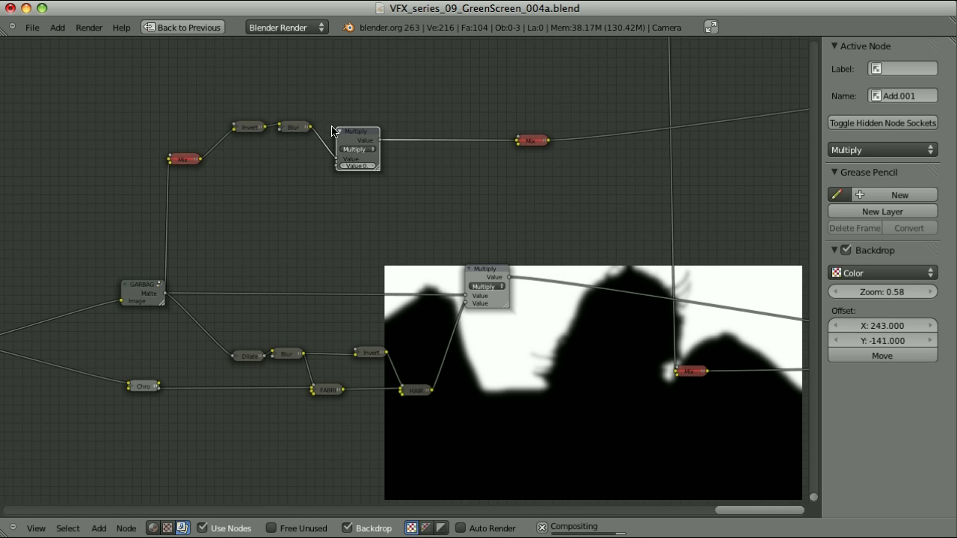
{"action": "left_click_drag", "start_coordinate": [200, 160], "coordinate": [337, 165]}
{"action": "middle_click_drag", "start_coordinate": [614, 345], "coordinate": [601, 254]}
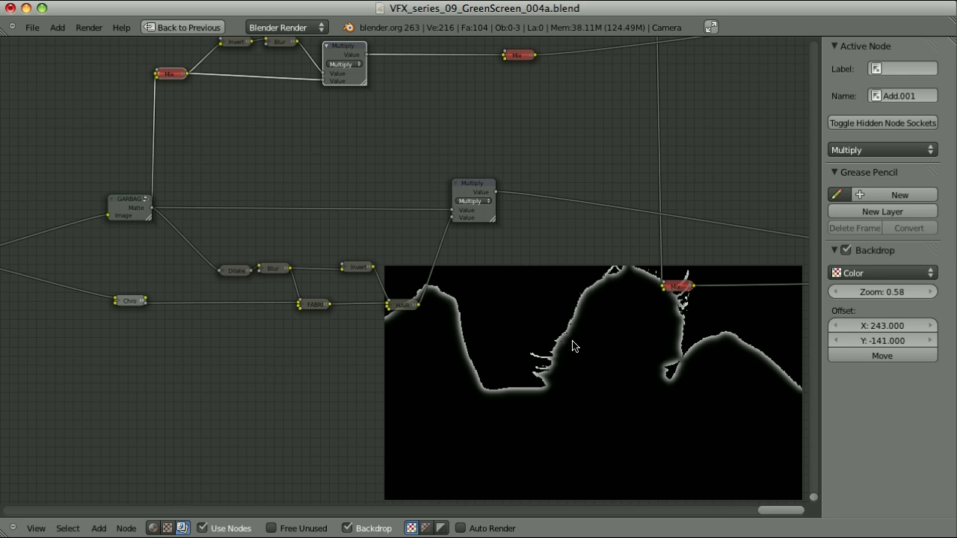
{"action": "scroll", "coordinate": [352, 124], "scroll_direction": "down", "scroll_amount": 2}
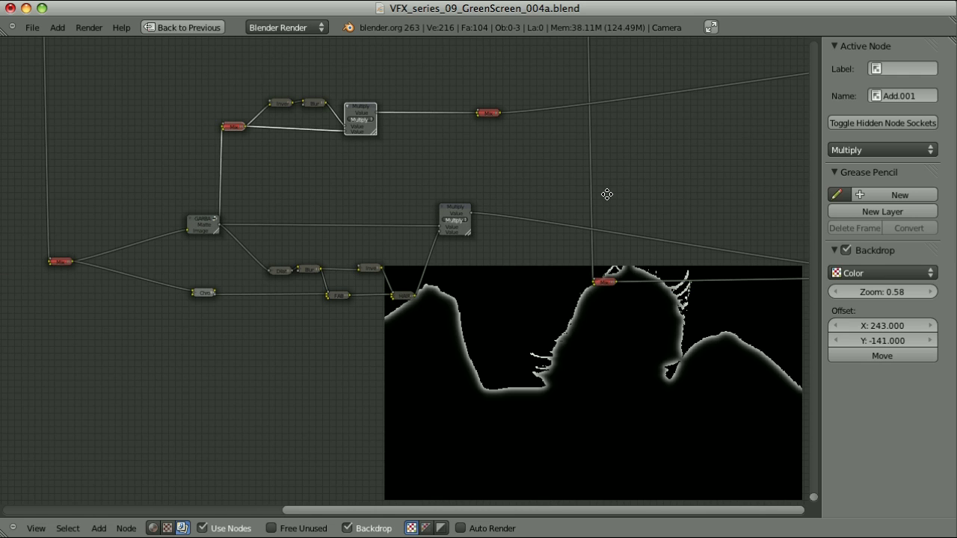
{"action": "middle_click_drag", "start_coordinate": [606, 195], "coordinate": [450, 160]}
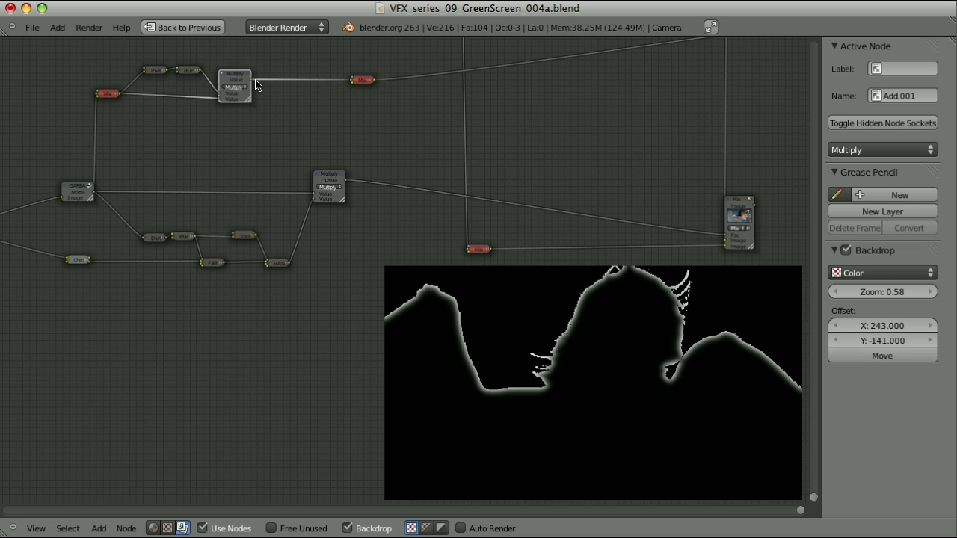
Delete the upper Multiply node while keeping the Blur link, and view the final Mix node's output in the backdrop
{"action": "key", "text": "ctrl+x"}
{"action": "left_click", "coordinate": [740, 203], "text": "ctrl+shift"}
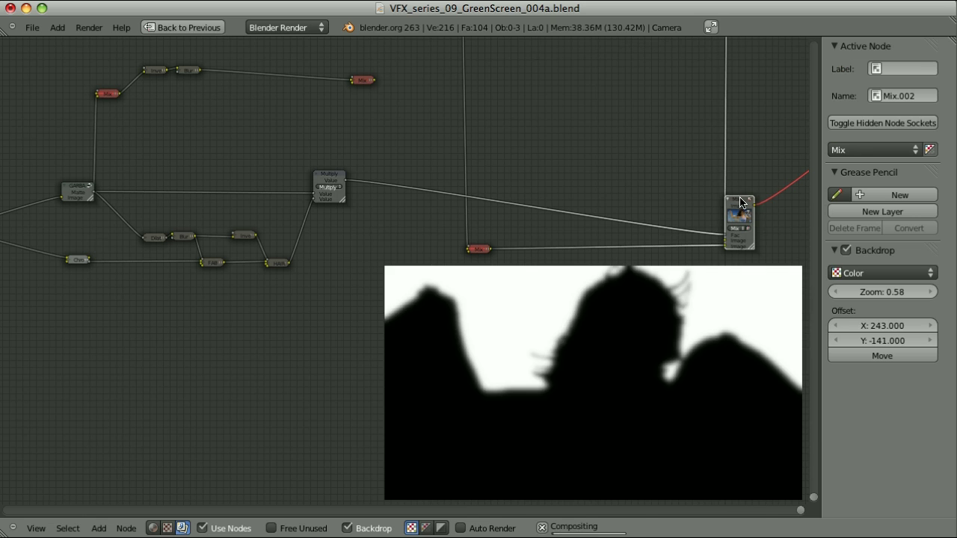
Align the nodes of the inverted matte branch in a horizontal row by scaling them to 0 along Y
{"action": "scroll", "coordinate": [502, 112], "scroll_direction": "down", "scroll_amount": 3}
{"action": "key", "text": "b"}
{"action": "left_click_drag", "start_coordinate": [207, 174], "coordinate": [399, 139]}
{"action": "key", "text": "s"}
{"action": "key", "text": "y"}
{"action": "key", "text": "0"}
{"action": "key", "text": "Return"}
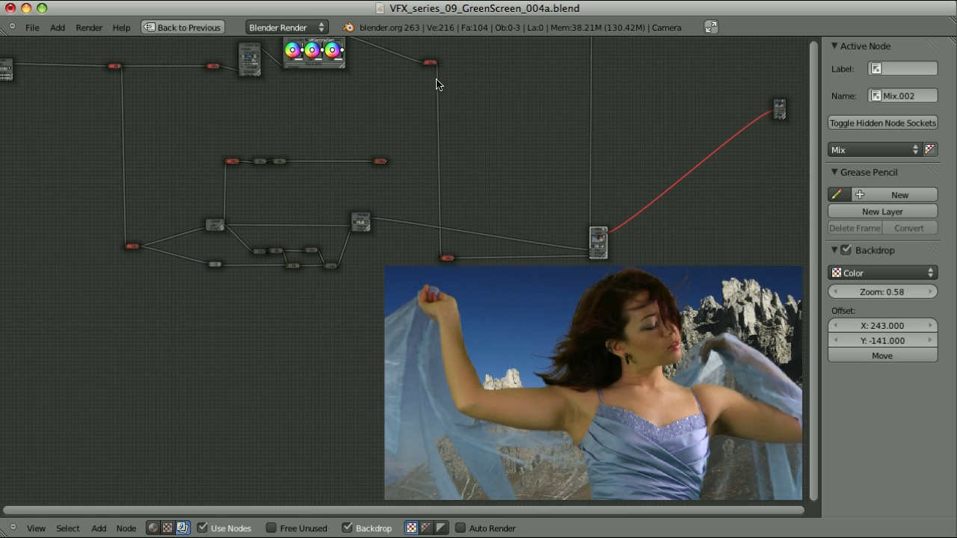
Insert a new Mix node set to Add between the two collapsed Mix nodes on the foreground color branch
{"action": "key", "text": "shift+a"}
{"action": "mouse_move", "coordinate": [434, 112]}
{"action": "left_click", "coordinate": [513, 128]}
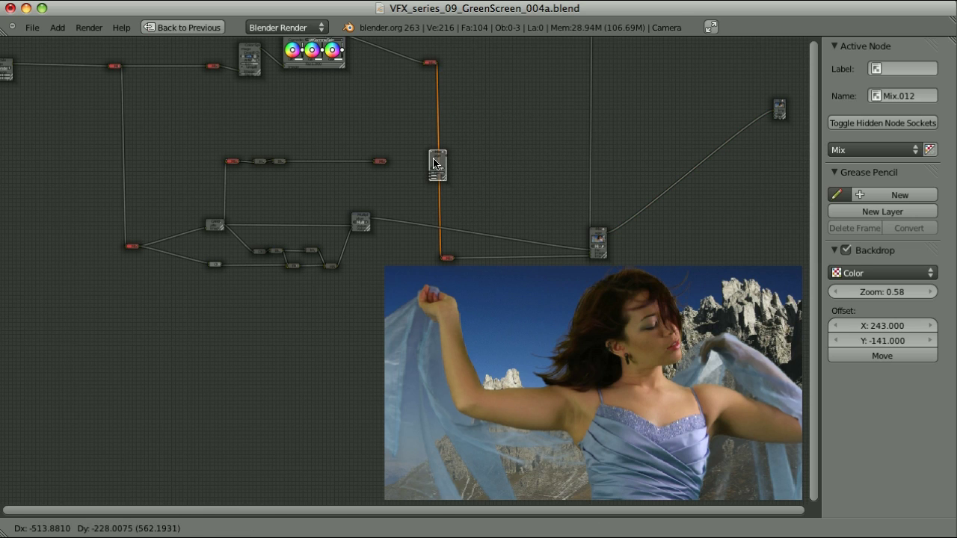
{"action": "left_click", "coordinate": [434, 156]}
{"action": "left_click", "coordinate": [845, 150]}
{"action": "left_click", "coordinate": [841, 179]}
Connect the collapsed Mix at the end of the inverted matte branch to the Add node's Fac input
{"action": "scroll", "coordinate": [487, 202], "scroll_direction": "up", "scroll_amount": 4}
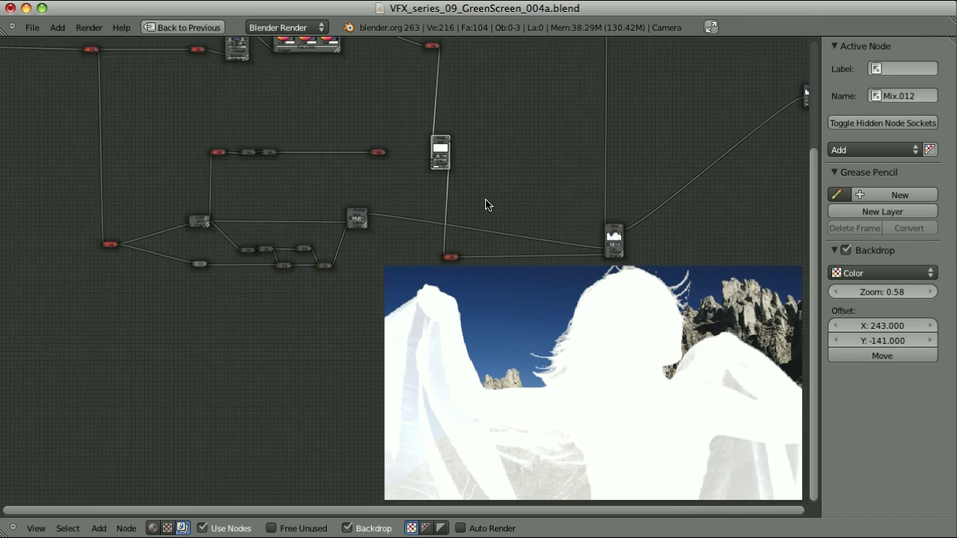
{"action": "middle_click_drag", "start_coordinate": [442, 113], "coordinate": [428, 214]}
{"action": "left_click_drag", "start_coordinate": [372, 182], "coordinate": [459, 199]}
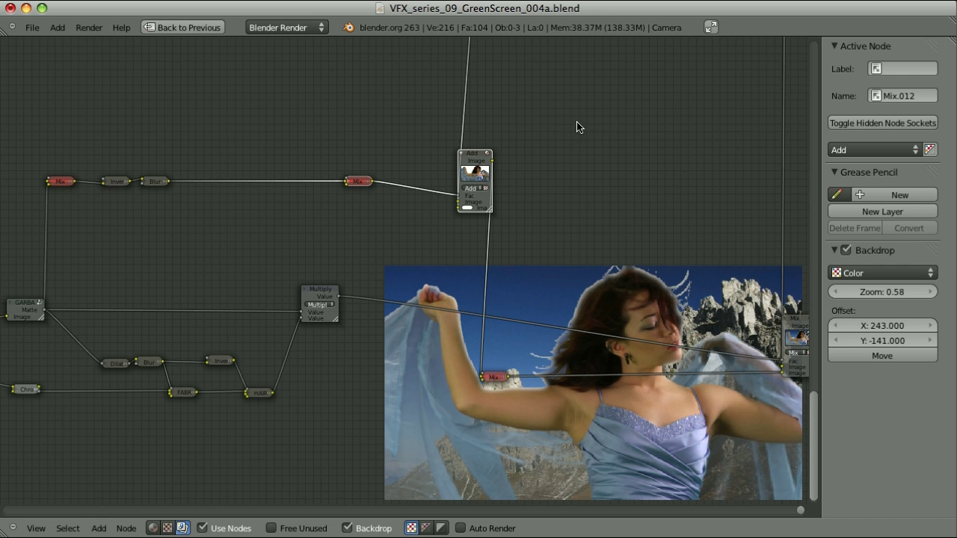
Duplicate the background branch's collapsed Mix, link the original to the copy, and place the copy before and below the inverted matte branch
{"action": "scroll", "coordinate": [576, 128], "scroll_direction": "down", "scroll_amount": 3}
{"action": "scroll", "coordinate": [546, 127], "scroll_direction": "down", "scroll_amount": 2}
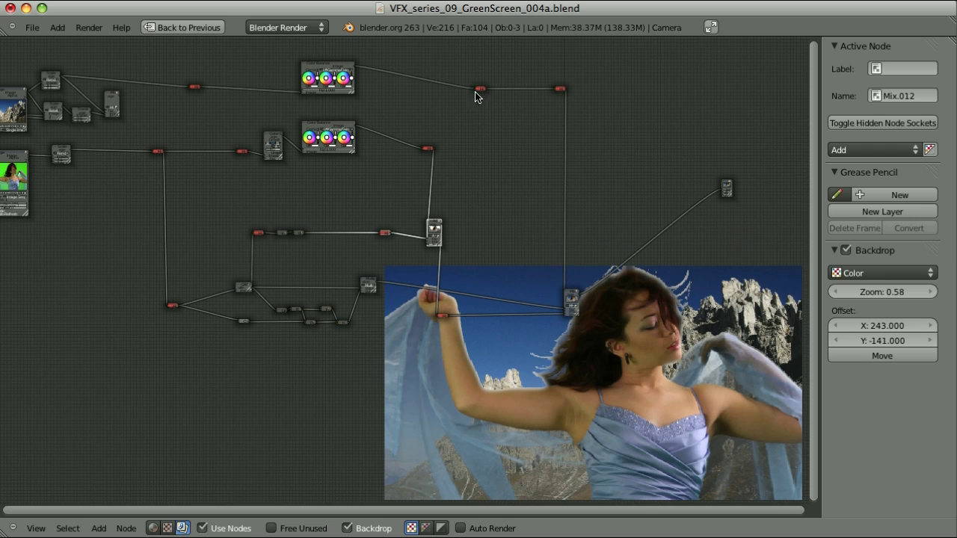
{"action": "left_click", "coordinate": [480, 90]}
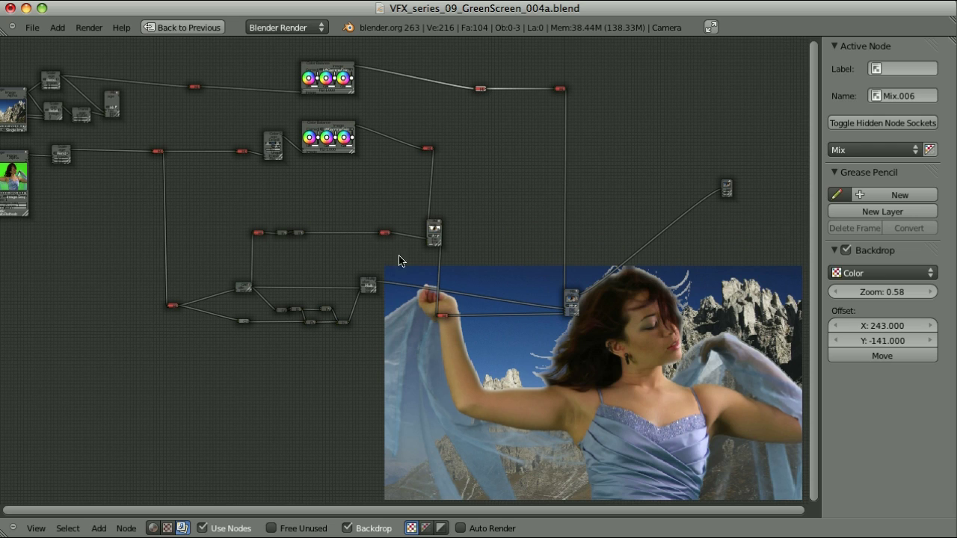
{"action": "left_click", "coordinate": [515, 148]}
{"action": "left_click", "coordinate": [480, 89]}
{"action": "key", "text": "f"}
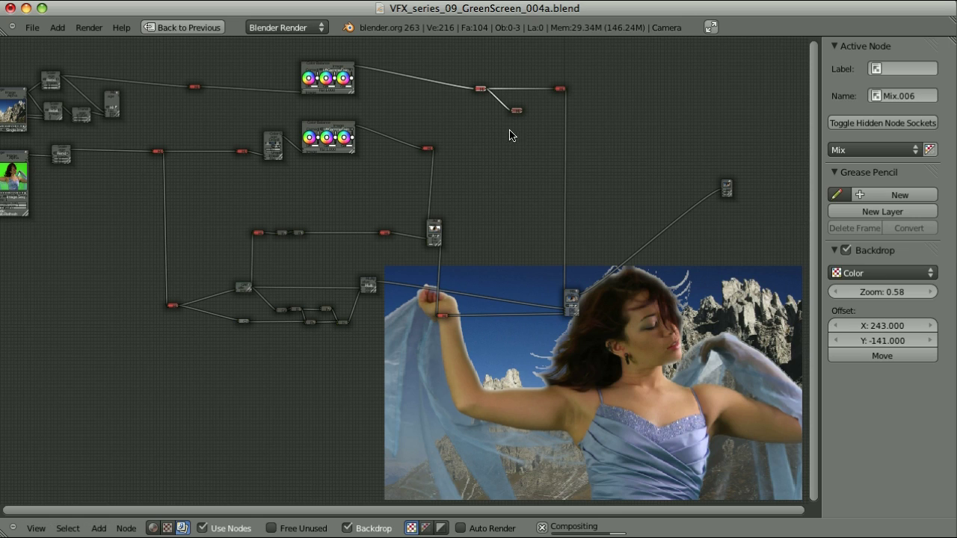
{"action": "left_click", "coordinate": [516, 111]}
{"action": "key", "text": "g"}
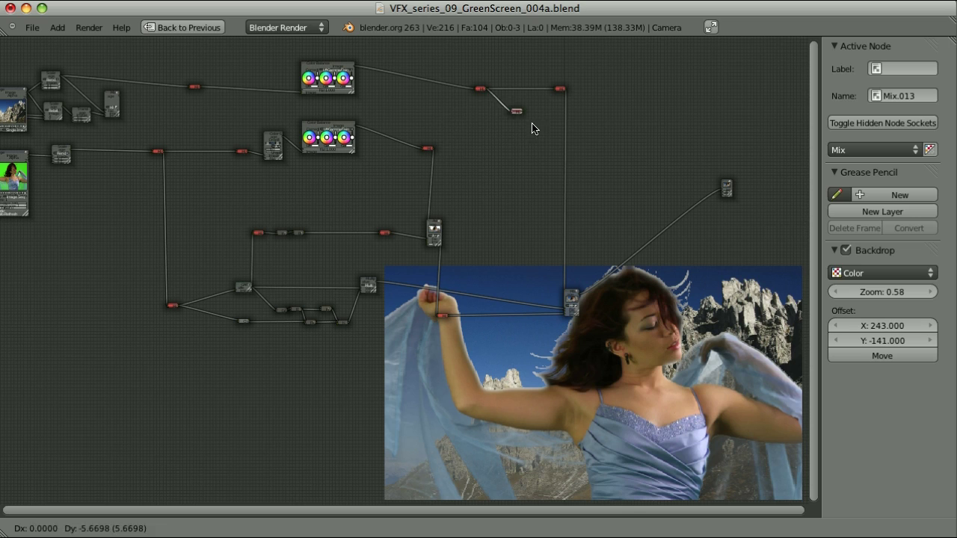
{"action": "left_click", "coordinate": [230, 267]}
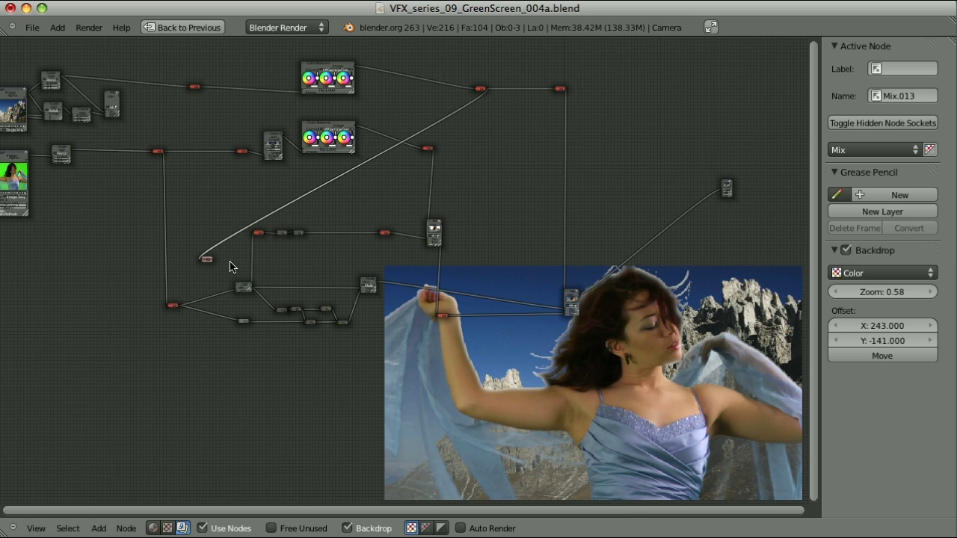
Link the repositioned collapsed Mix to the free Image input of the Add node
{"action": "left_click", "coordinate": [433, 227]}
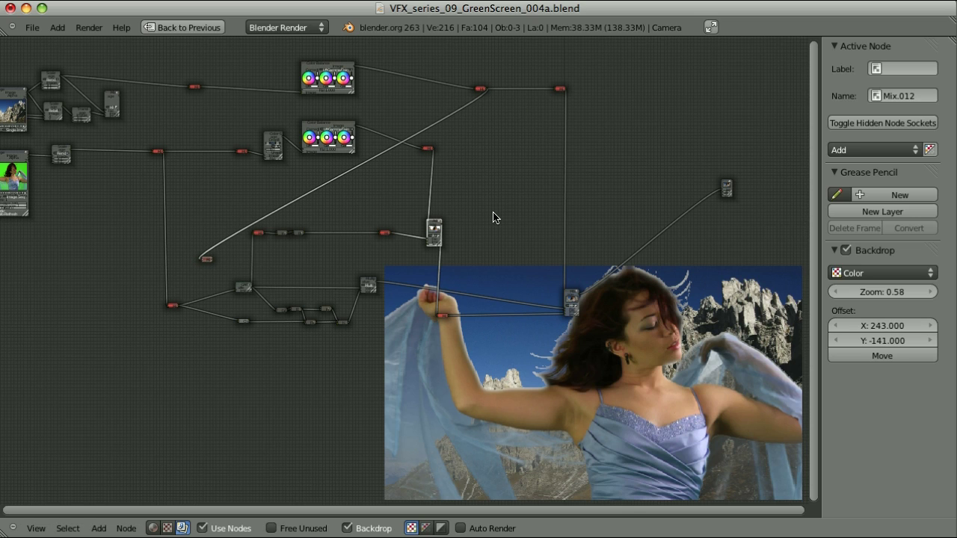
{"action": "left_click", "coordinate": [207, 260], "text": "shift"}
{"action": "key", "text": "f"}
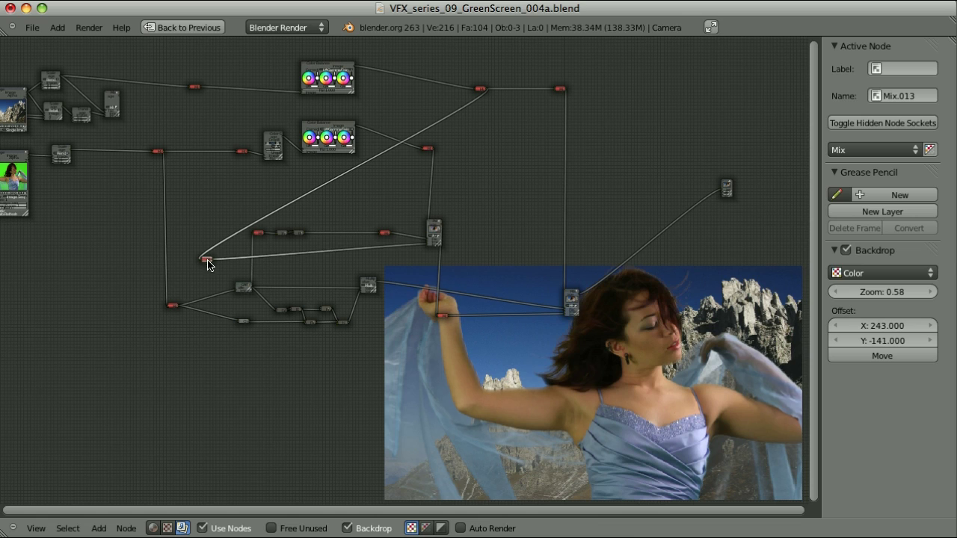
Insert two duplicate collapsed Mix nodes to route the long background link around the inverted matte branch
{"action": "key", "text": "shift+d"}
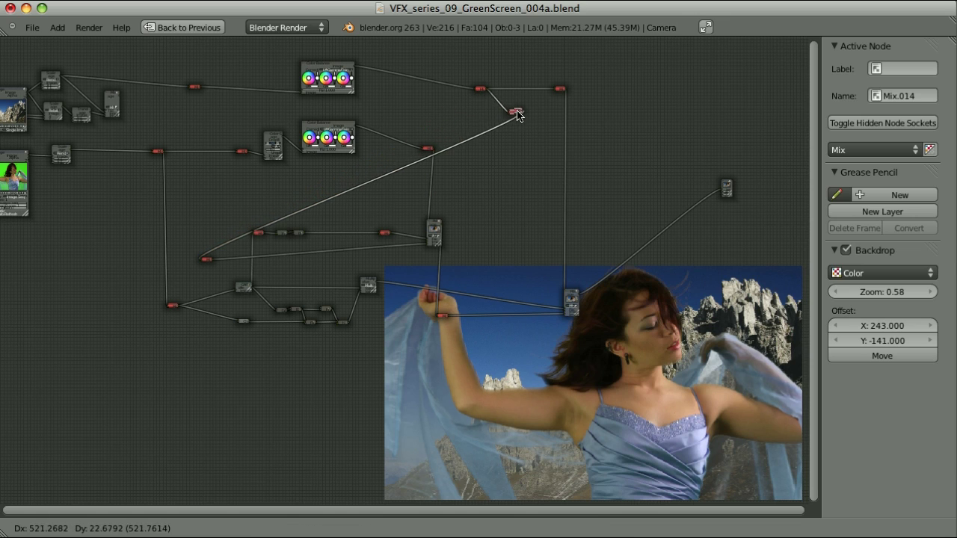
{"action": "left_click", "coordinate": [510, 161]}
{"action": "key", "text": "shift+d"}
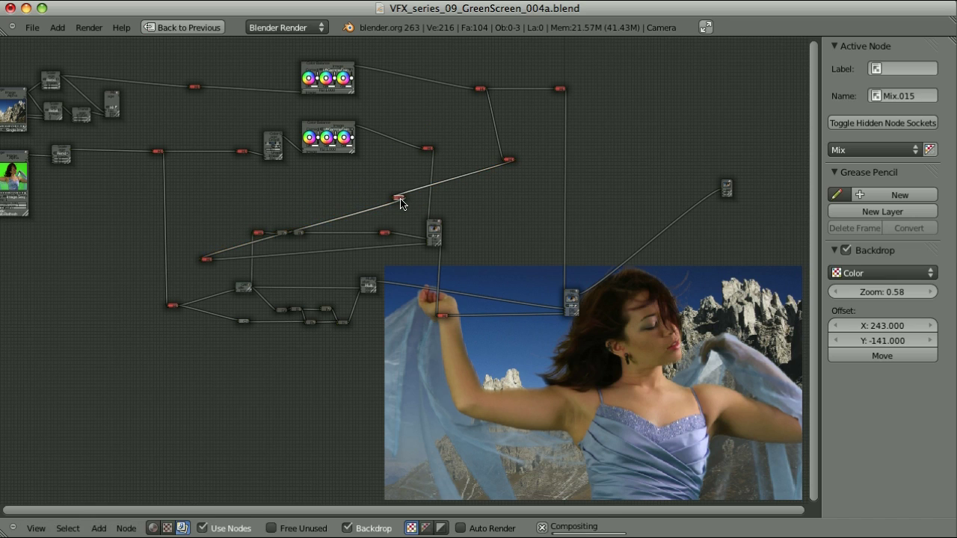
{"action": "left_click", "coordinate": [176, 223]}
Insert another duplicate collapsed Mix on the link into the Add node, directly below the matte branch's last Mix
{"action": "left_click", "coordinate": [207, 260]}
{"action": "key", "text": "shift+d"}
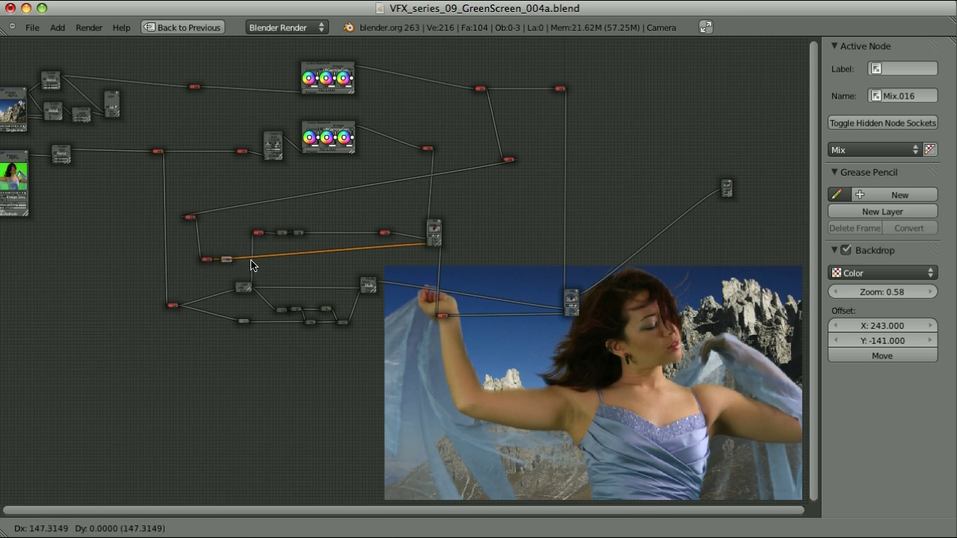
{"action": "left_click", "coordinate": [385, 256]}
{"action": "key", "text": "g"}
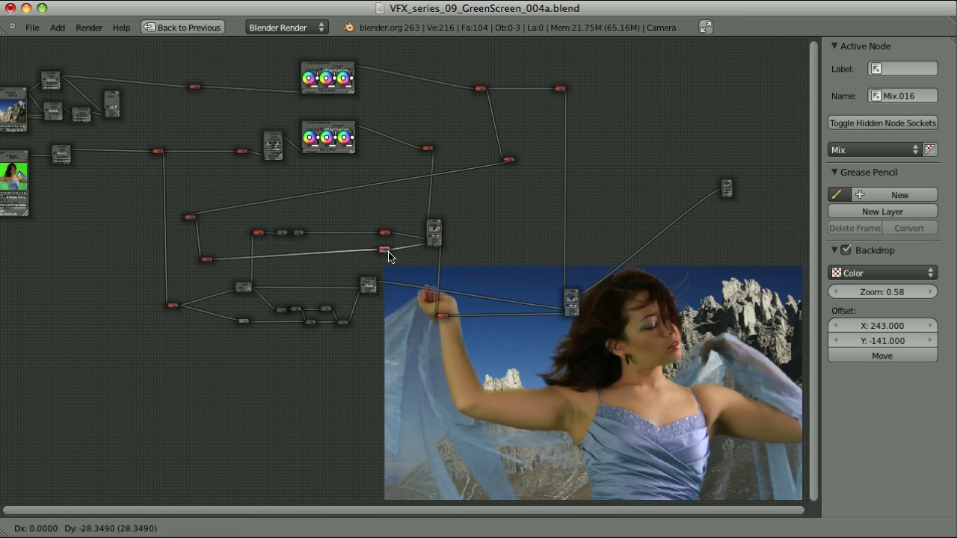
{"action": "left_click", "coordinate": [392, 260]}
Add a Blur node, collapse it, and insert it between the two lower collapsed Mix nodes feeding the Add node
{"action": "key", "text": "v"}
{"action": "key", "text": "v"}
{"action": "key", "text": "v"}
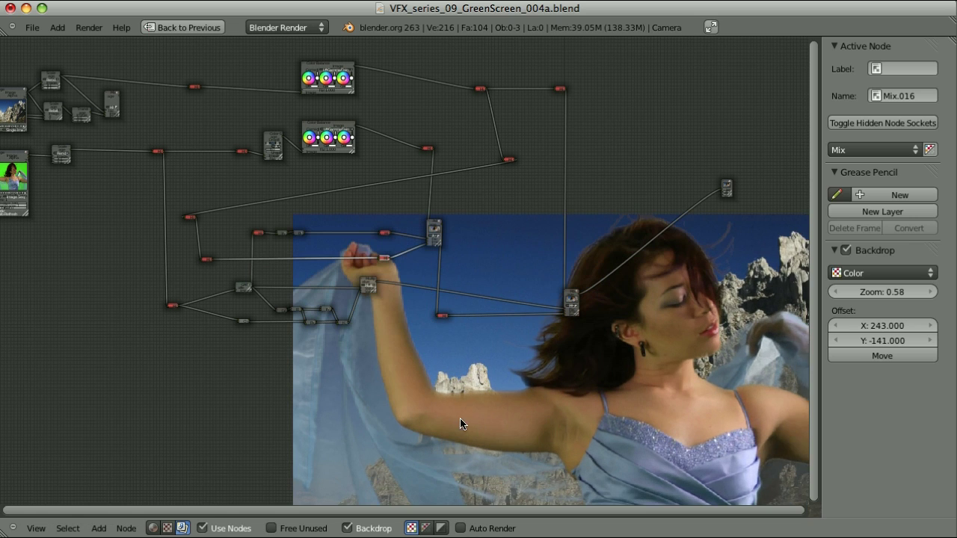
{"action": "key", "text": "v"}
{"action": "key", "text": "v"}
{"action": "key", "text": "v"}
{"action": "key", "text": "v"}
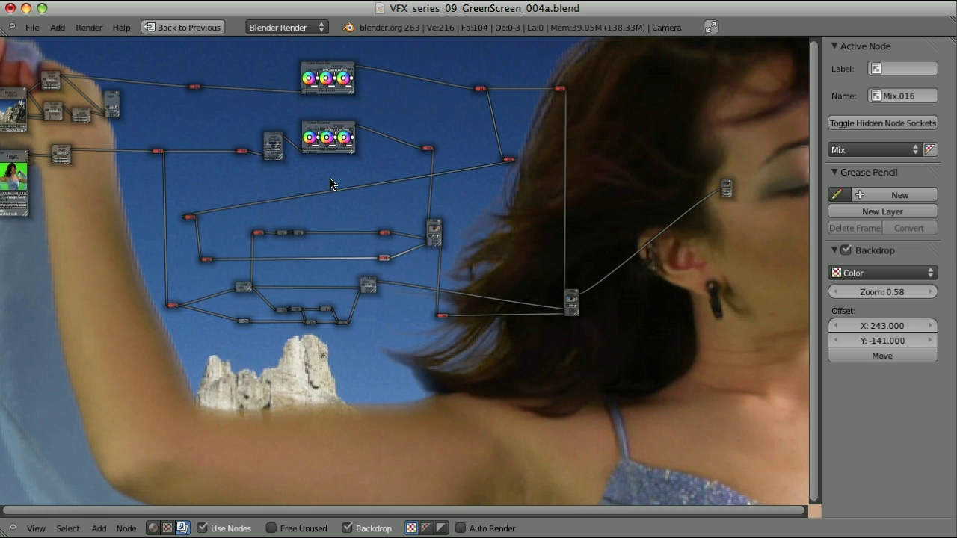
{"action": "key", "text": "shift+a"}
{"action": "mouse_move", "coordinate": [321, 210]}
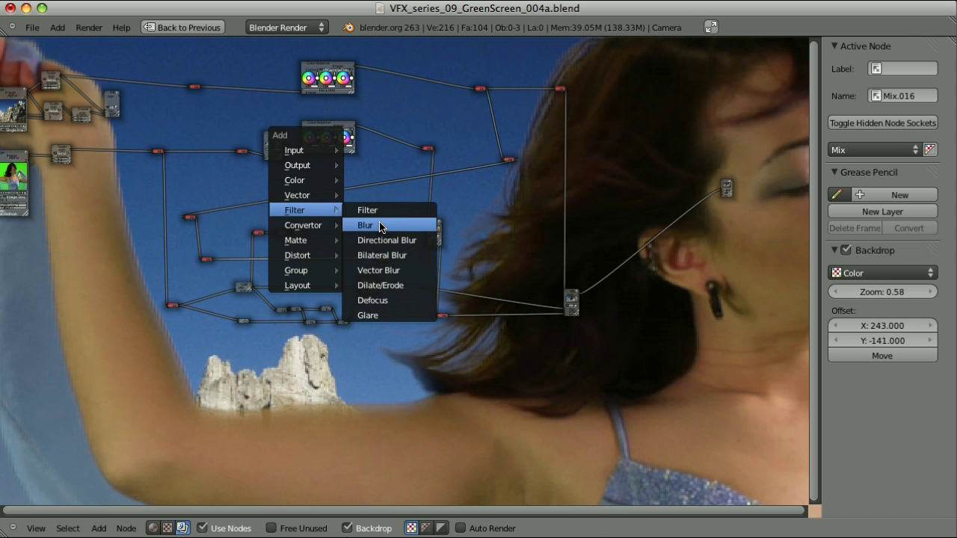
{"action": "left_click", "coordinate": [380, 225]}
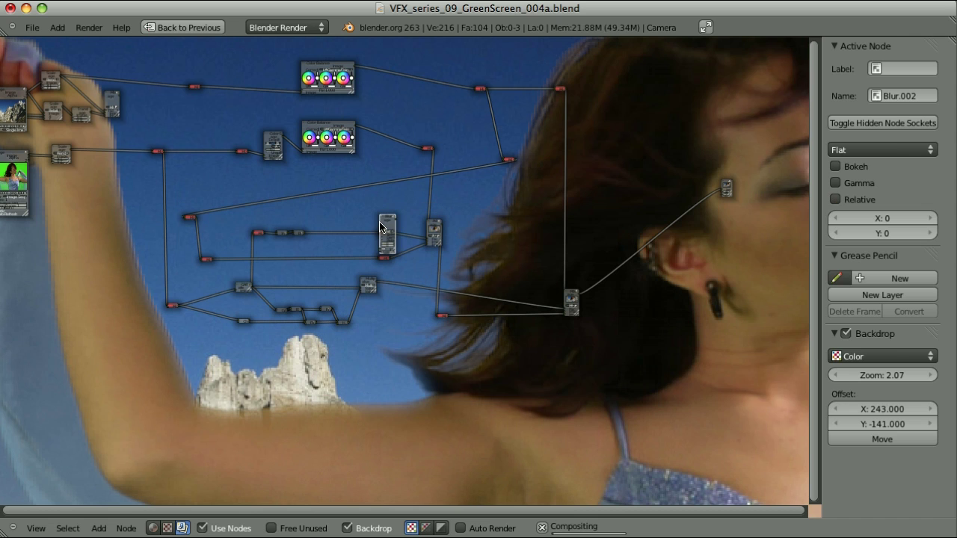
{"action": "left_click", "coordinate": [320, 266]}
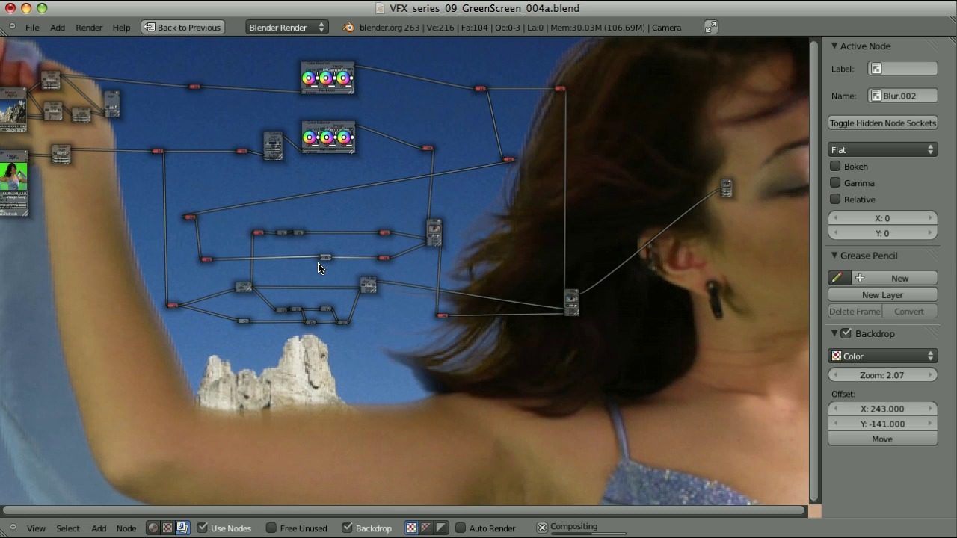
Set the new background Blur node to Fast Gaussian with X and Y at 10
{"action": "left_click", "coordinate": [862, 154]}
{"action": "left_click", "coordinate": [883, 243]}
{"action": "left_click", "coordinate": [887, 184]}
{"action": "type", "text": "10"}
{"action": "key", "text": "Tab"}
{"action": "type", "text": "10"}
{"action": "key", "text": "Return"}
Set the inverted matte's Blur node to 20 in X and Y
{"action": "scroll", "coordinate": [314, 396], "scroll_direction": "up", "scroll_amount": 1}
{"action": "middle_click_drag", "start_coordinate": [314, 396], "coordinate": [264, 157], "text": "ctrl"}
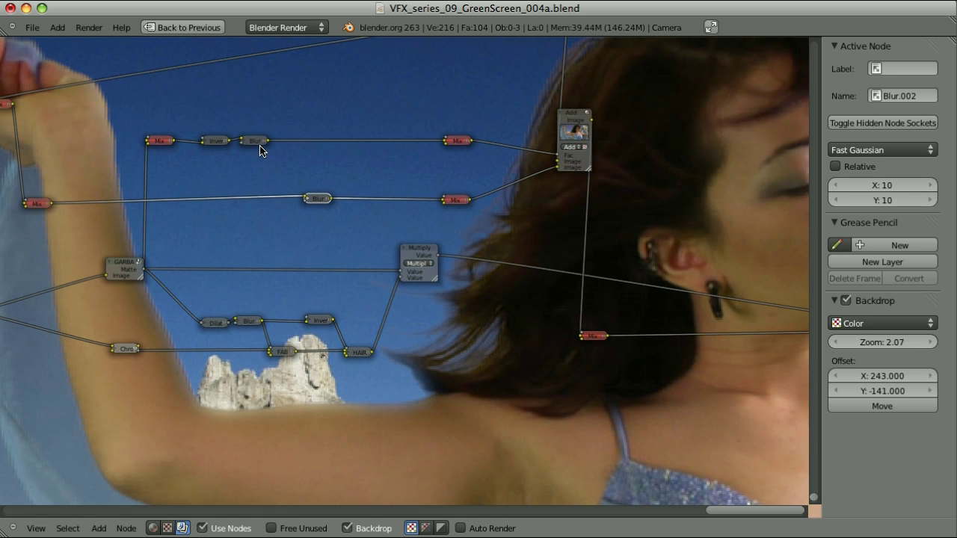
{"action": "left_click", "coordinate": [256, 142]}
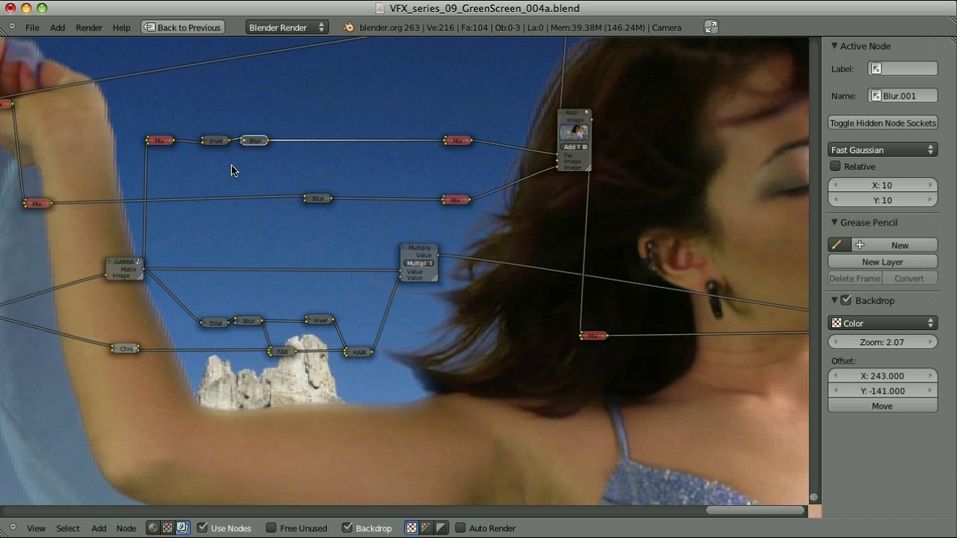
{"action": "left_click", "coordinate": [887, 184]}
{"action": "type", "text": "20"}
{"action": "key", "text": "Tab"}
{"action": "type", "text": "20"}
{"action": "key", "text": "Return"}
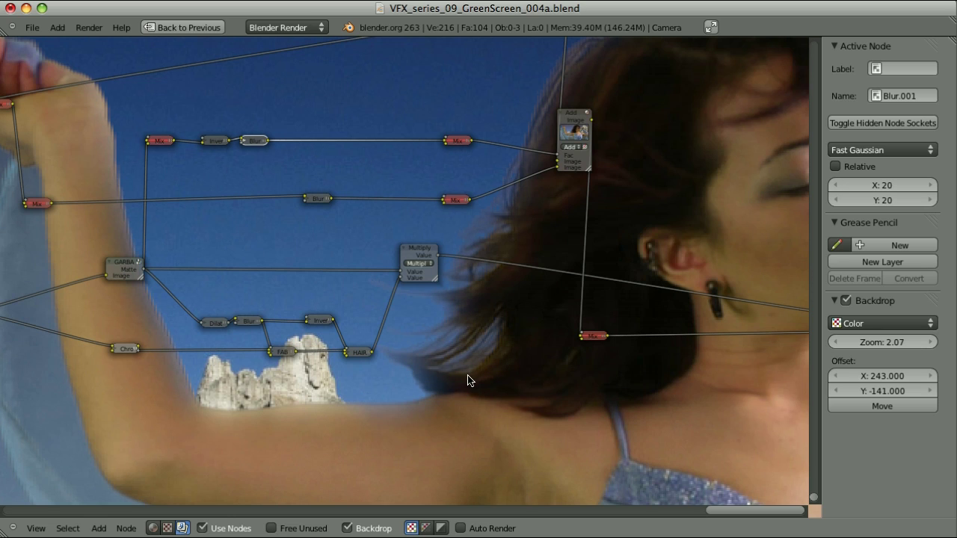
Set the inverted matte's Blur size to 7 in X and Y
{"action": "left_click", "coordinate": [882, 186]}
{"action": "type", "text": "7"}
{"action": "key", "text": "Tab"}
{"action": "type", "text": "7"}
{"action": "key", "text": "Return"}
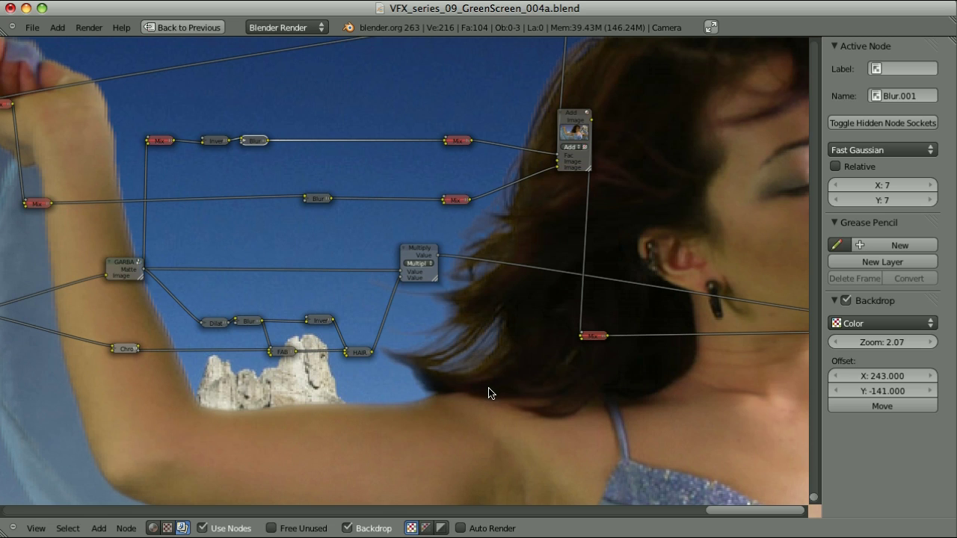
Add a Math node set to Multiply and insert it between the matte branch's last Mix and the Add node's Fac input
{"action": "middle_click_drag", "start_coordinate": [525, 202], "coordinate": [431, 177]}
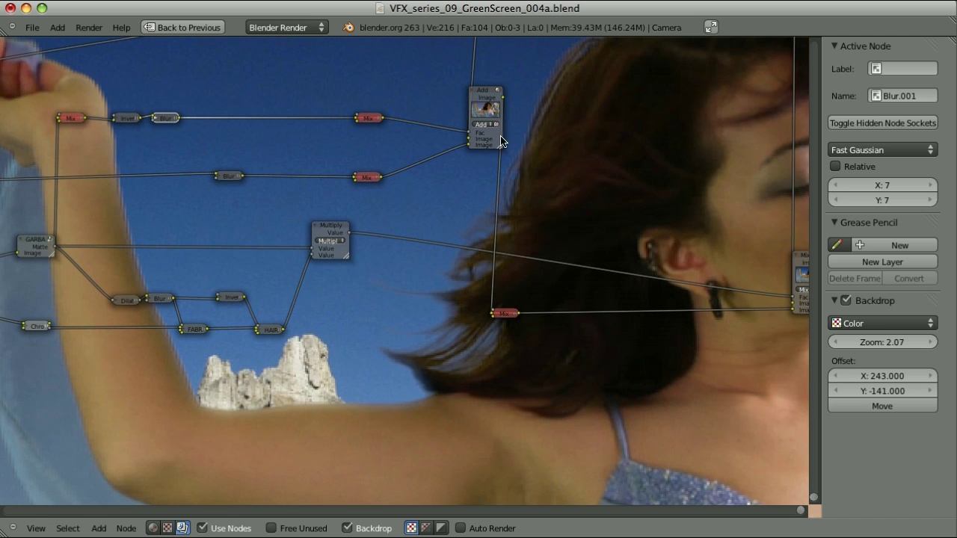
{"action": "key", "text": "shift+a"}
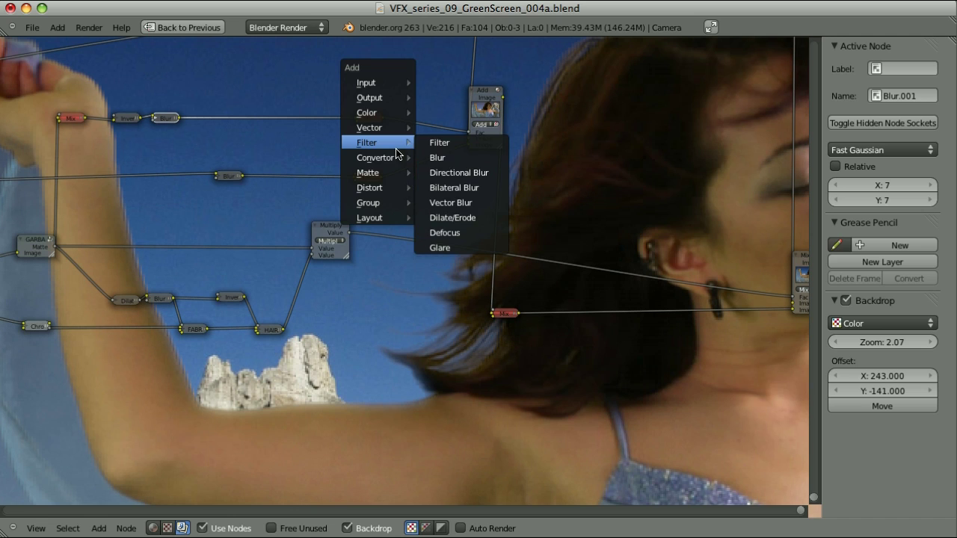
{"action": "mouse_move", "coordinate": [406, 157]}
{"action": "left_click", "coordinate": [451, 217]}
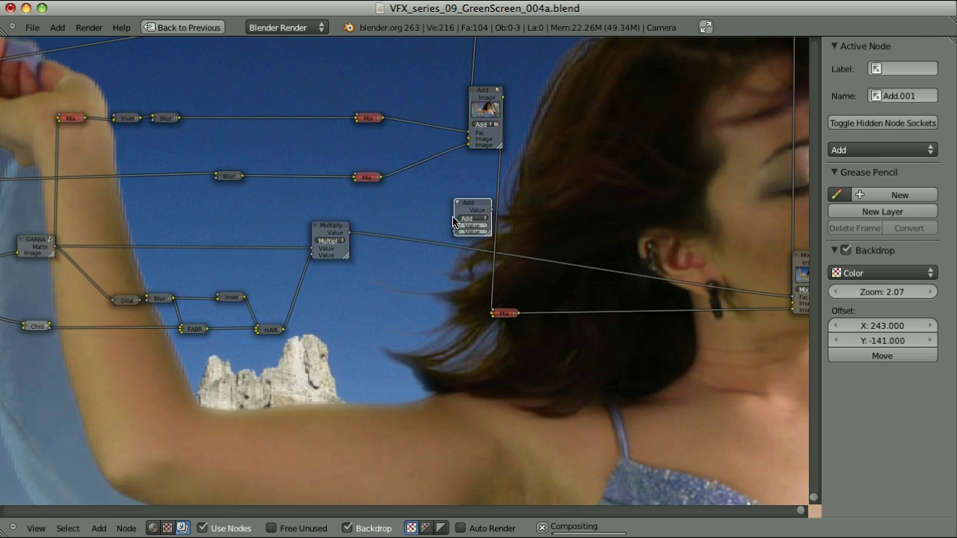
{"action": "left_click", "coordinate": [402, 122]}
{"action": "scroll", "coordinate": [427, 145], "scroll_direction": "up", "scroll_amount": 2}
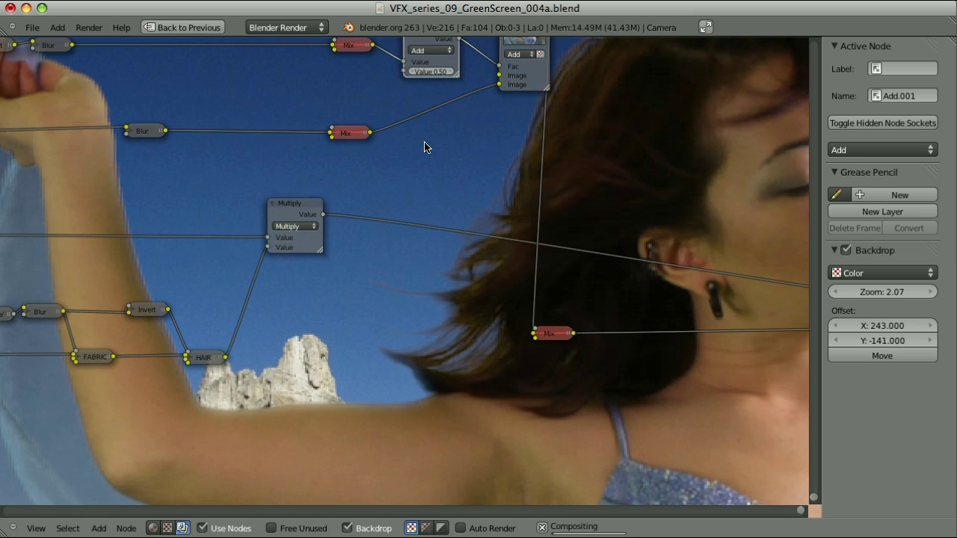
{"action": "scroll", "coordinate": [453, 160], "scroll_direction": "up", "scroll_amount": 2, "text": "shift"}
{"action": "left_click", "coordinate": [425, 105]}
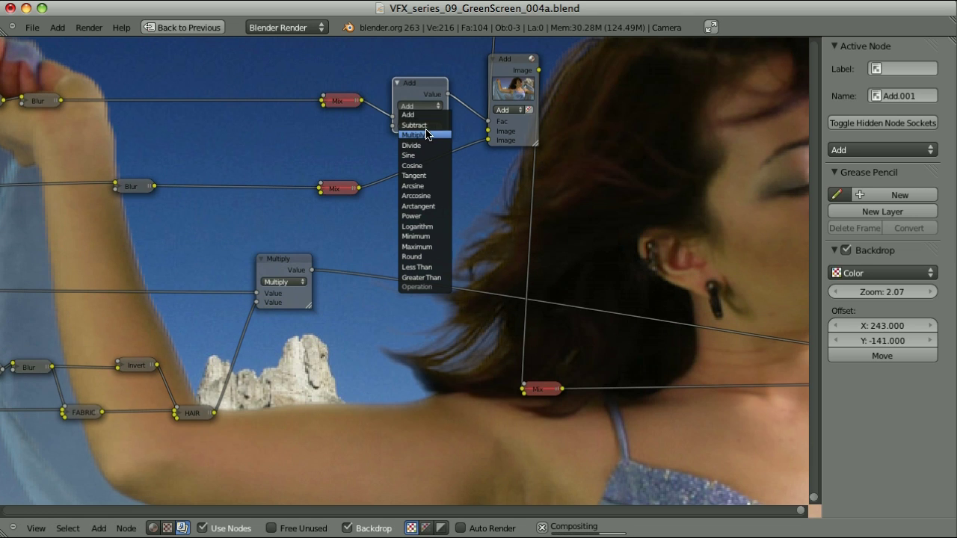
{"action": "left_click", "coordinate": [428, 134]}
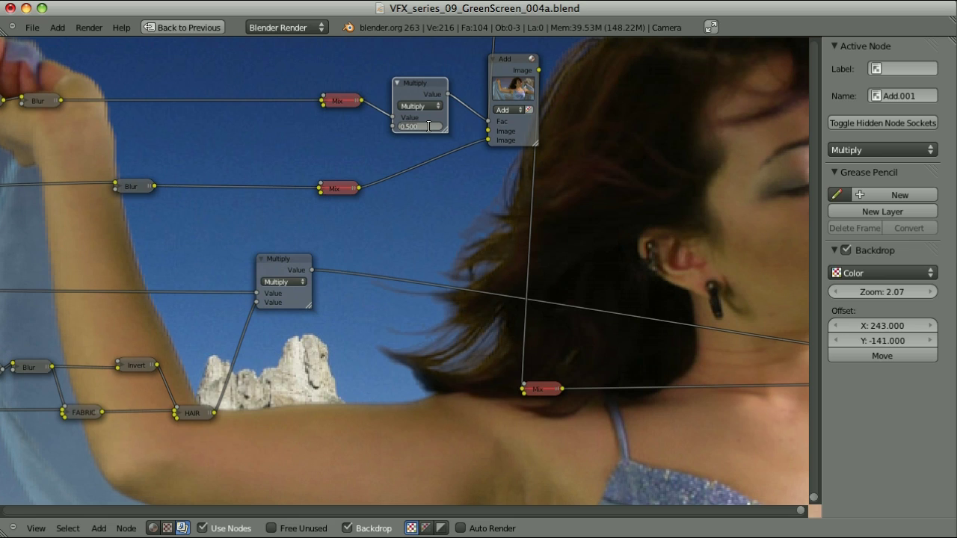
Try values of 1, 2 and 0.5 for the new Multiply node's second input
{"action": "type", "text": "1"}
{"action": "key", "text": "Return"}
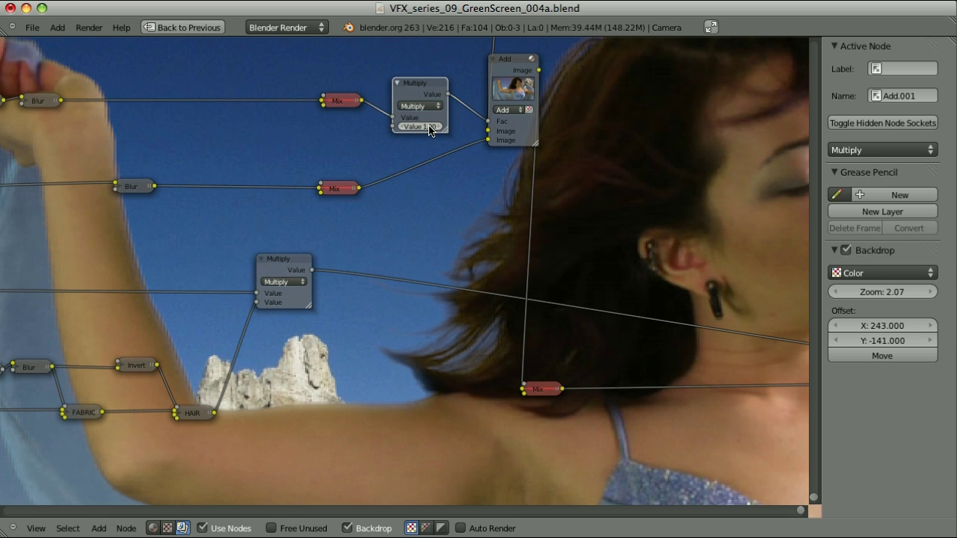
{"action": "left_click", "coordinate": [430, 129]}
{"action": "type", "text": "2"}
{"action": "key", "text": "Return"}
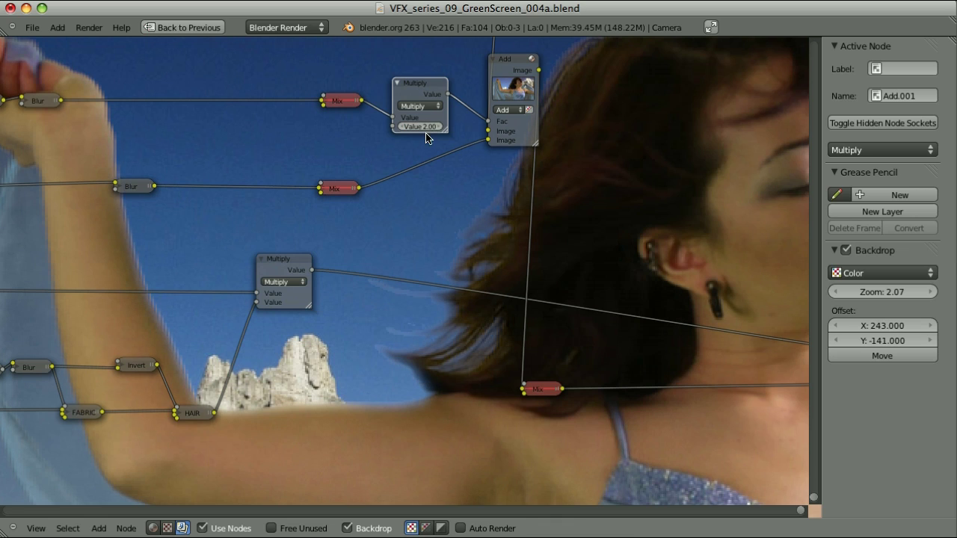
{"action": "left_click", "coordinate": [432, 126]}
{"action": "key", "text": "Return"}
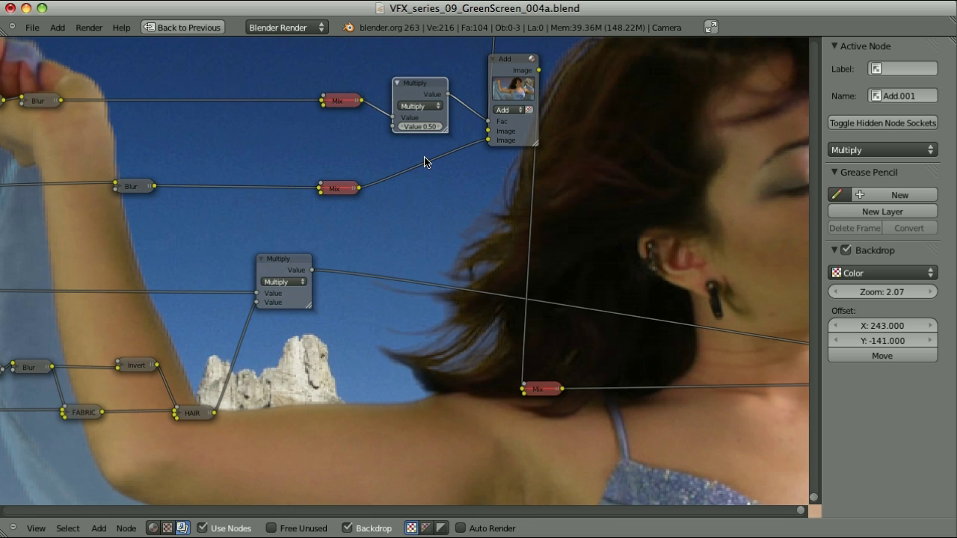
Set the new Multiply node's second value to 0.6
{"action": "left_click", "coordinate": [429, 125]}
{"action": "type", "text": "0.6"}
{"action": "key", "text": "Return"}
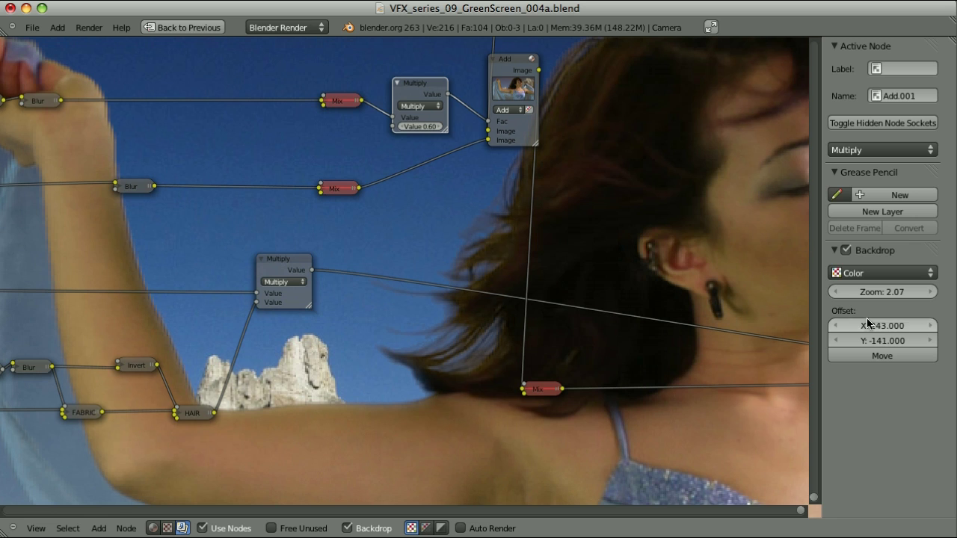
Set the backdrop zoom to 0.5 so the whole composite shows beside the full node tree
{"action": "left_click", "coordinate": [897, 291]}
{"action": "type", "text": "0.5"}
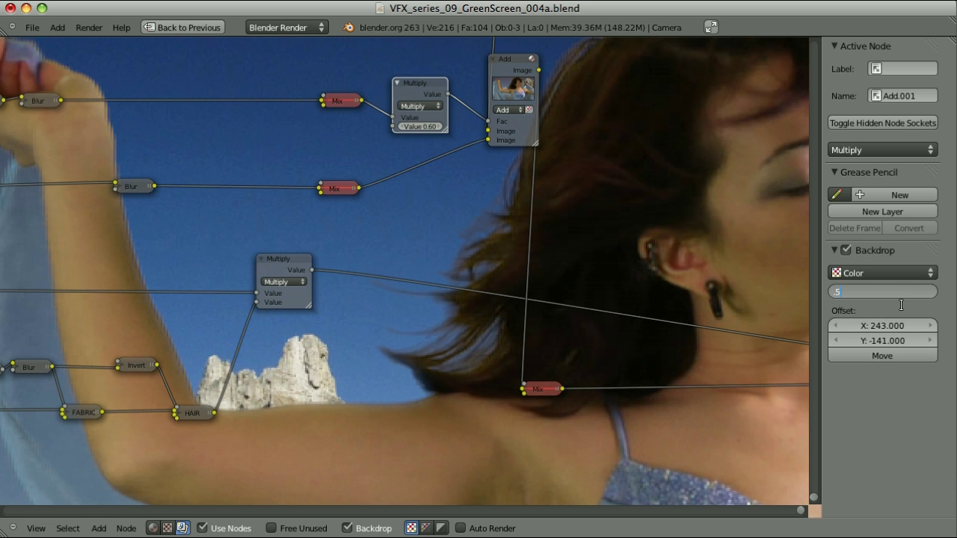
{"action": "key", "text": "Return"}
{"action": "scroll", "coordinate": [463, 210], "scroll_direction": "down", "scroll_amount": 4}
{"action": "scroll", "coordinate": [513, 216], "scroll_direction": "down", "scroll_amount": 3}
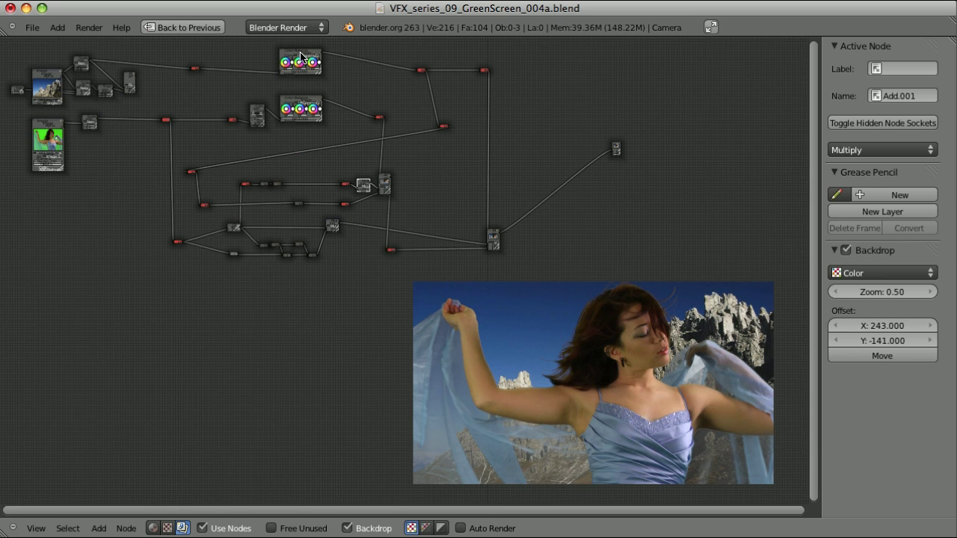
Shift the background Color Balance node's Gain slightly toward pink and its Lift slightly toward green
{"action": "left_click", "coordinate": [300, 57]}
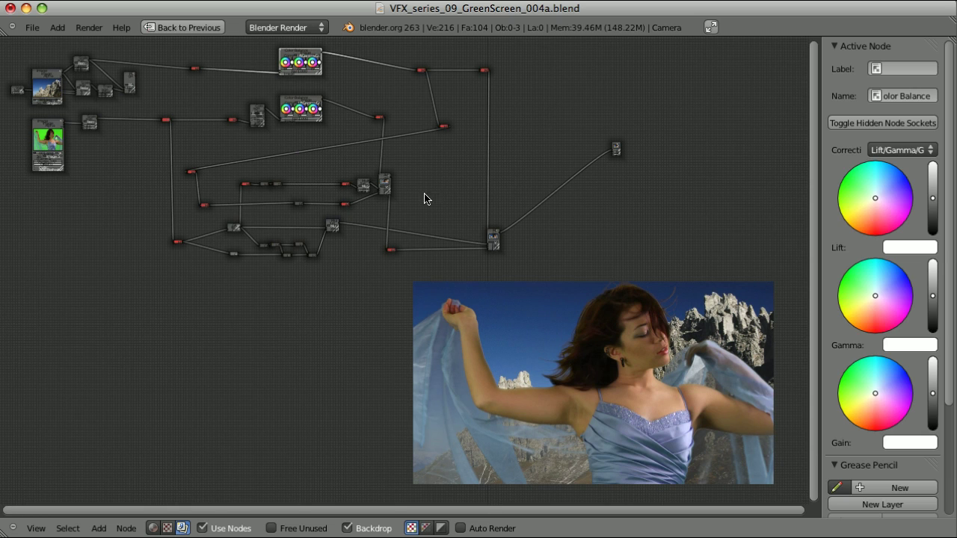
{"action": "left_click", "coordinate": [878, 397]}
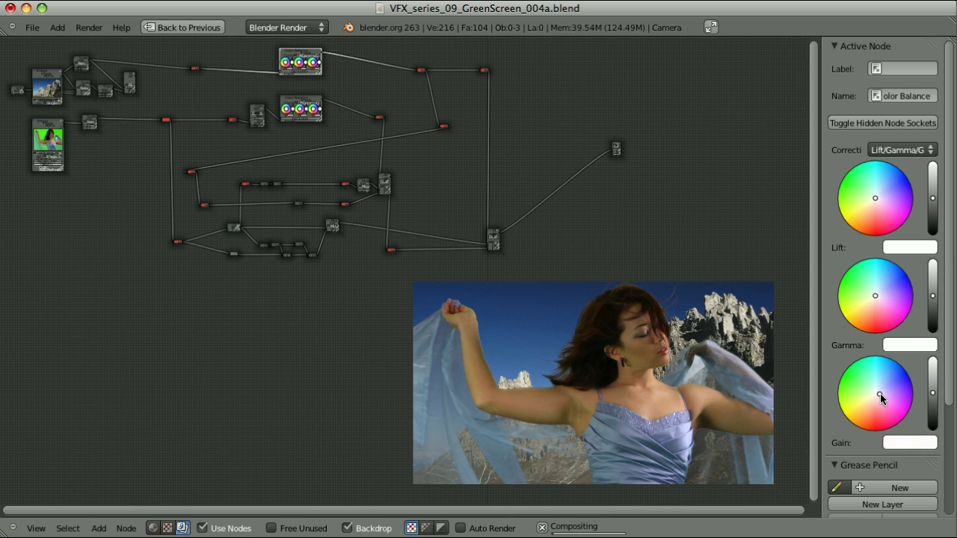
{"action": "left_click", "coordinate": [888, 399]}
{"action": "left_click", "coordinate": [872, 194]}
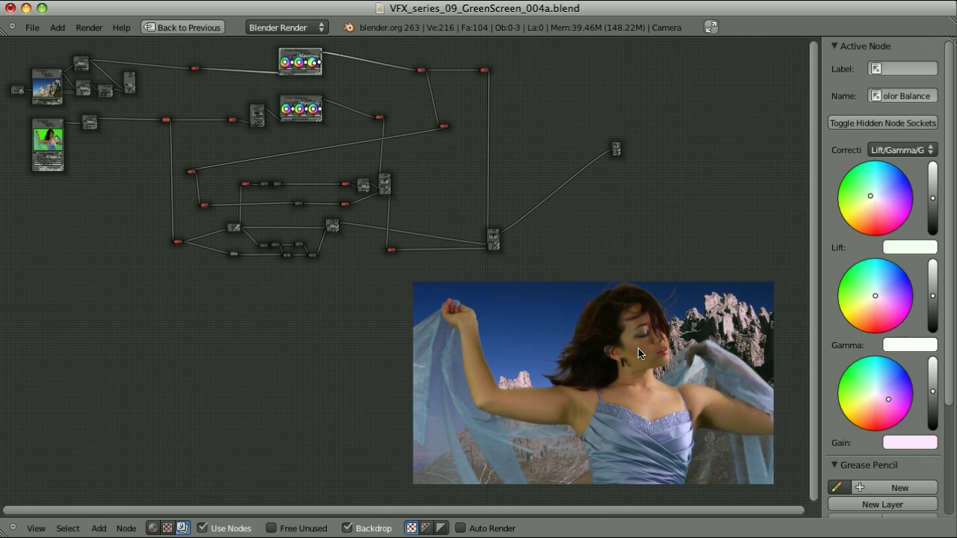
Shift the foreground Color Balance node's Gamma slightly toward blue
{"action": "left_click", "coordinate": [304, 105]}
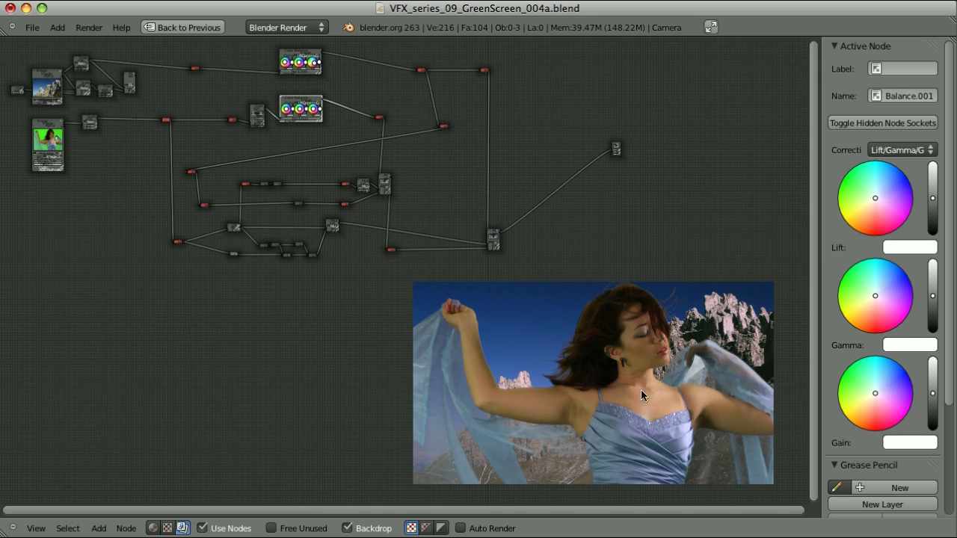
{"action": "left_click", "coordinate": [877, 298]}
Add a Blur node and insert it on the link right after the background's Color Balance node
{"action": "key", "text": "shift+a"}
{"action": "mouse_move", "coordinate": [617, 236]}
{"action": "mouse_move", "coordinate": [580, 218]}
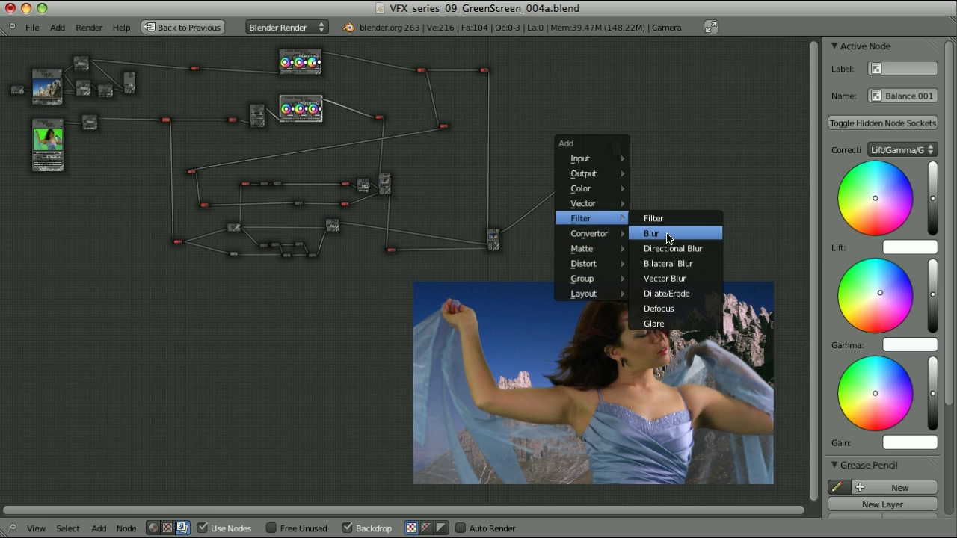
{"action": "left_click", "coordinate": [667, 237]}
{"action": "key", "text": "g"}
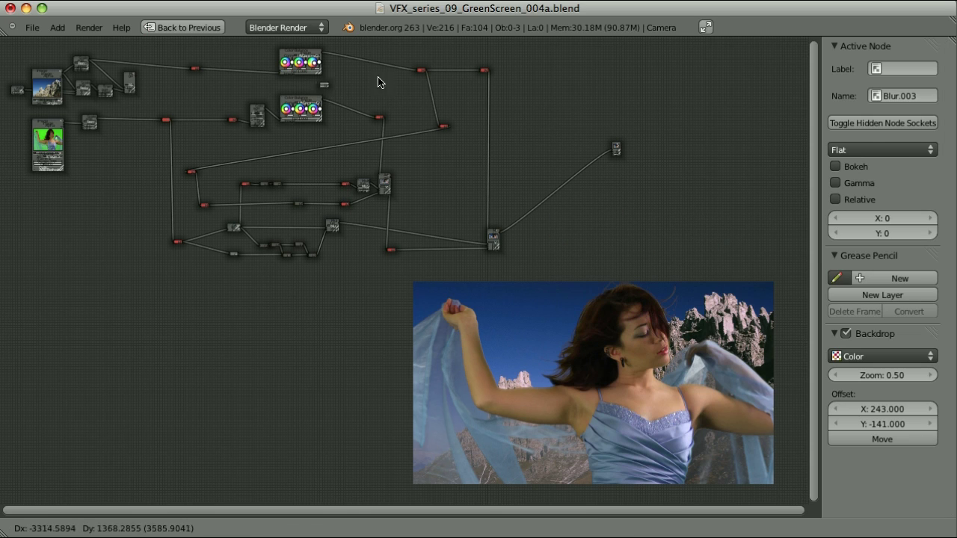
{"action": "left_click", "coordinate": [417, 65]}
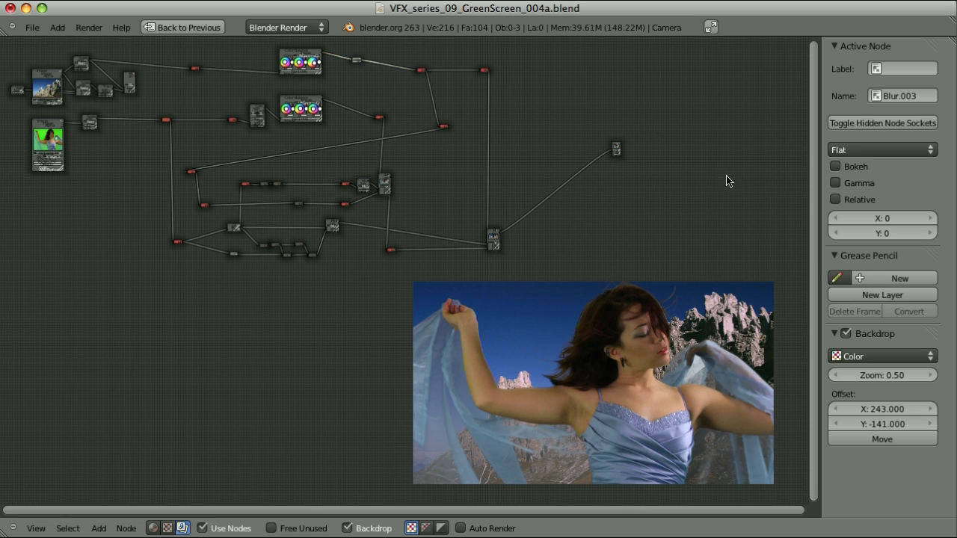
Set the background Blur node to Gaussian with size 10 in X and Y, and enable Gamma and Bokeh
{"action": "left_click", "coordinate": [859, 151]}
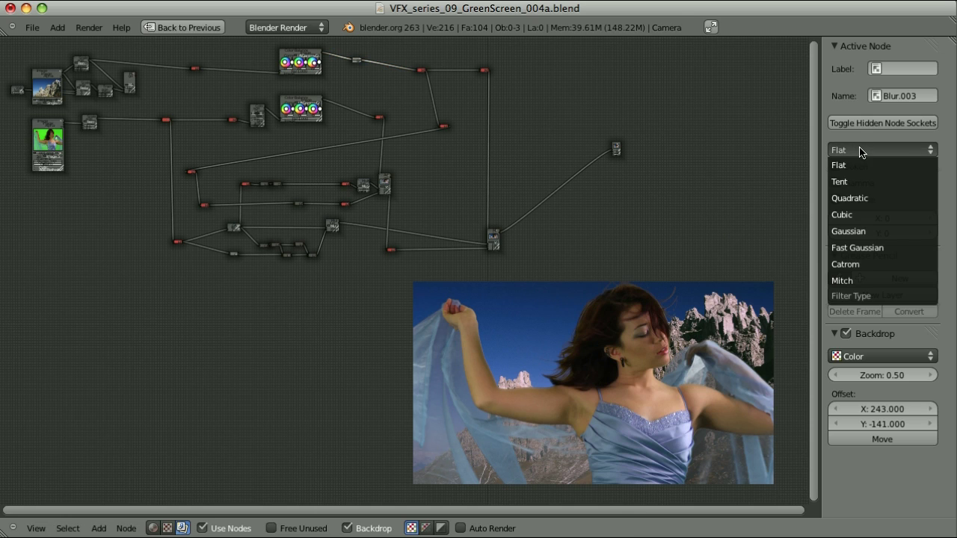
{"action": "left_click", "coordinate": [860, 231]}
{"action": "left_click", "coordinate": [894, 215]}
{"action": "type", "text": "10"}
{"action": "key", "text": "Tab"}
{"action": "type", "text": "10"}
{"action": "key", "text": "Return"}
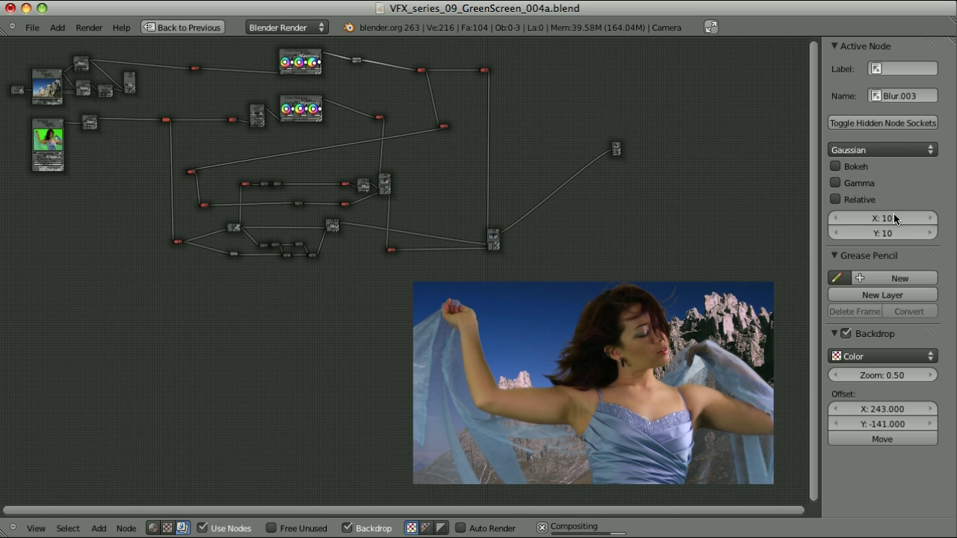
{"action": "left_click", "coordinate": [834, 182]}
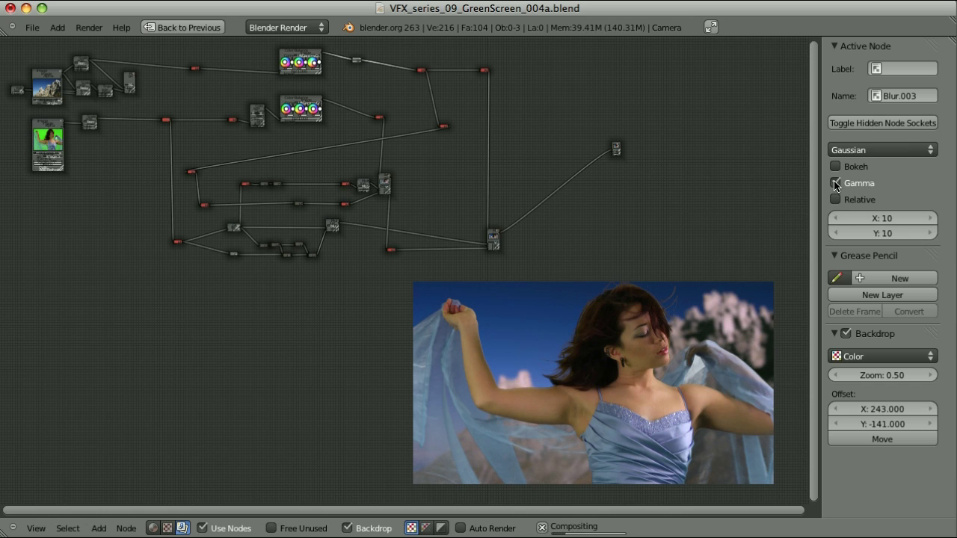
{"action": "left_click", "coordinate": [835, 167]}
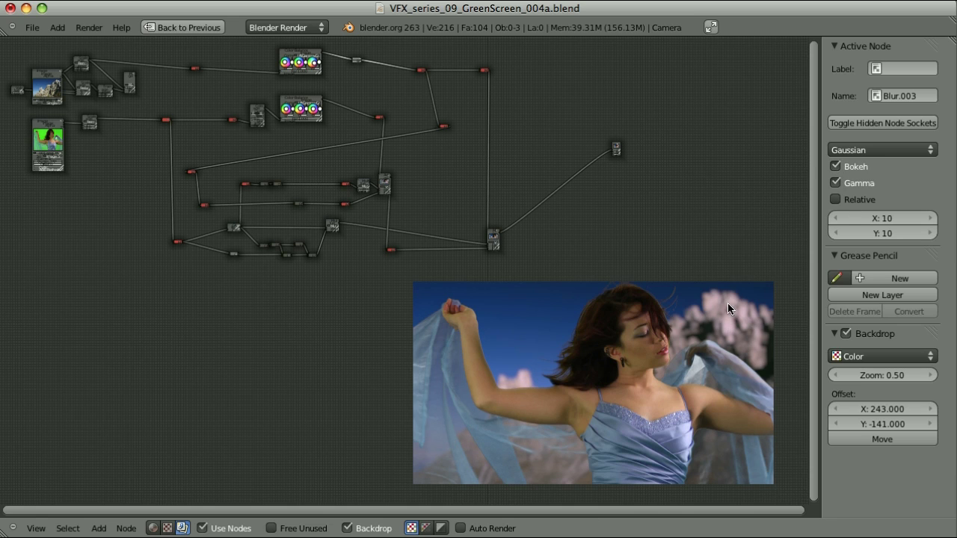
Try a size of 6 in X and Y for the background Blur node
{"action": "left_click", "coordinate": [888, 219]}
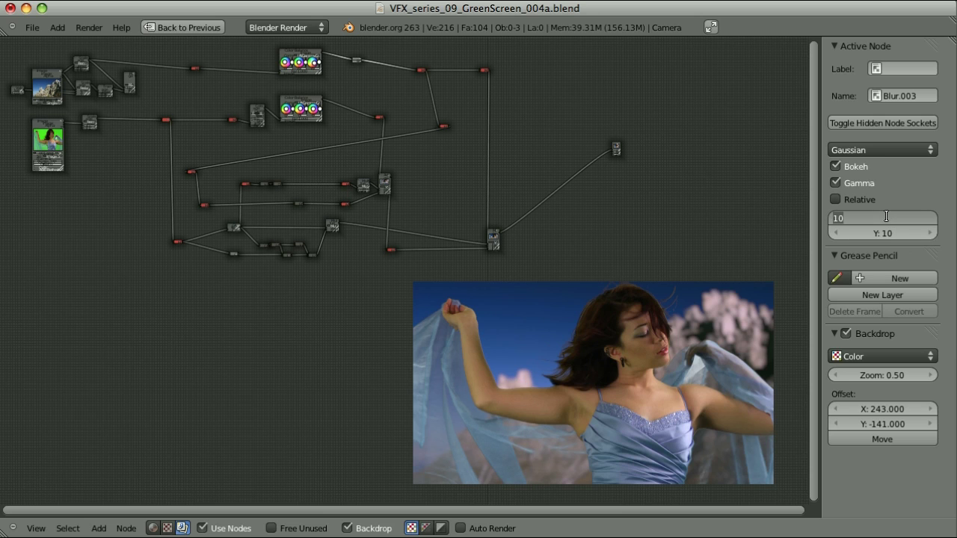
{"action": "type", "text": "6"}
{"action": "key", "text": "Tab"}
{"action": "type", "text": "6"}
{"action": "key", "text": "Tab"}
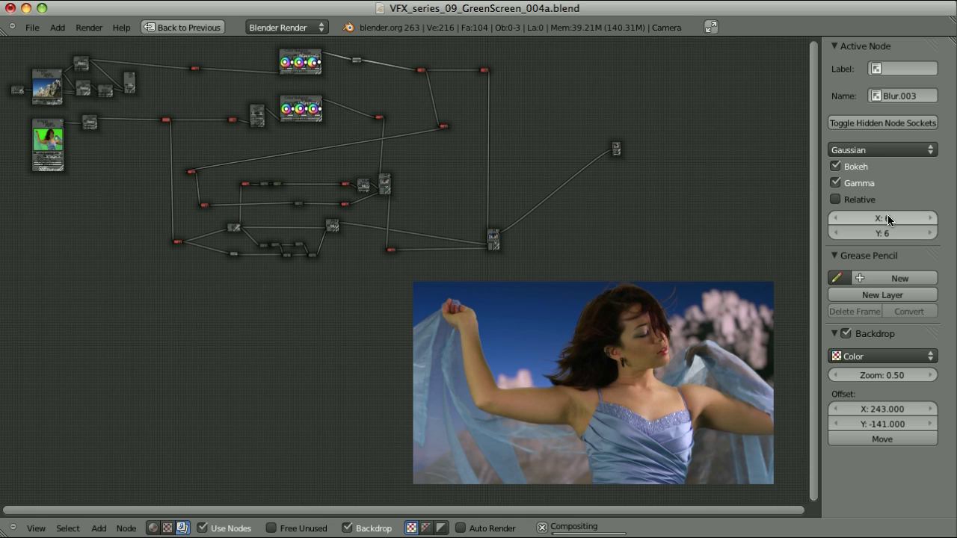
Set the background Blur node's size to 7 in X and Y
{"action": "type", "text": "7"}
{"action": "key", "text": "Tab"}
{"action": "type", "text": "7"}
{"action": "key", "text": "Tab"}
{"action": "key", "text": "Return"}
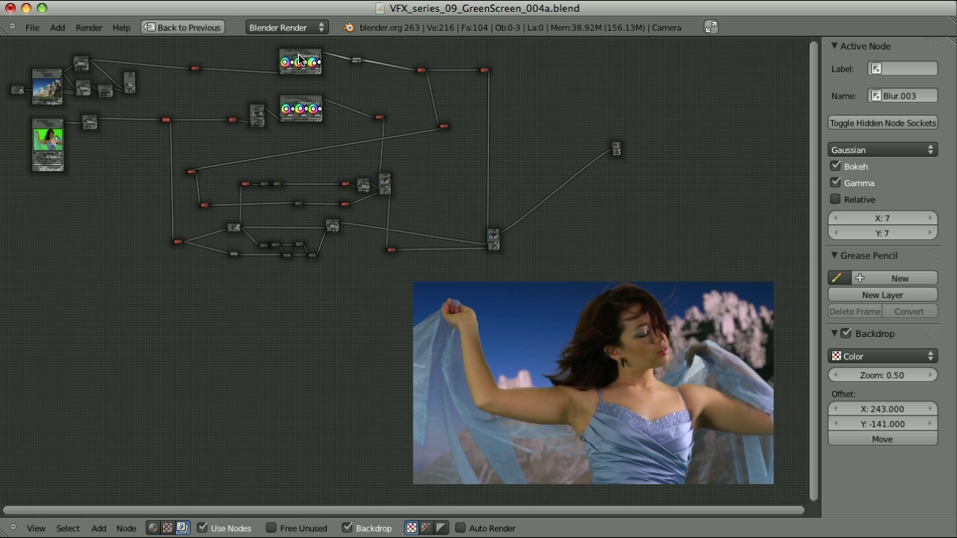